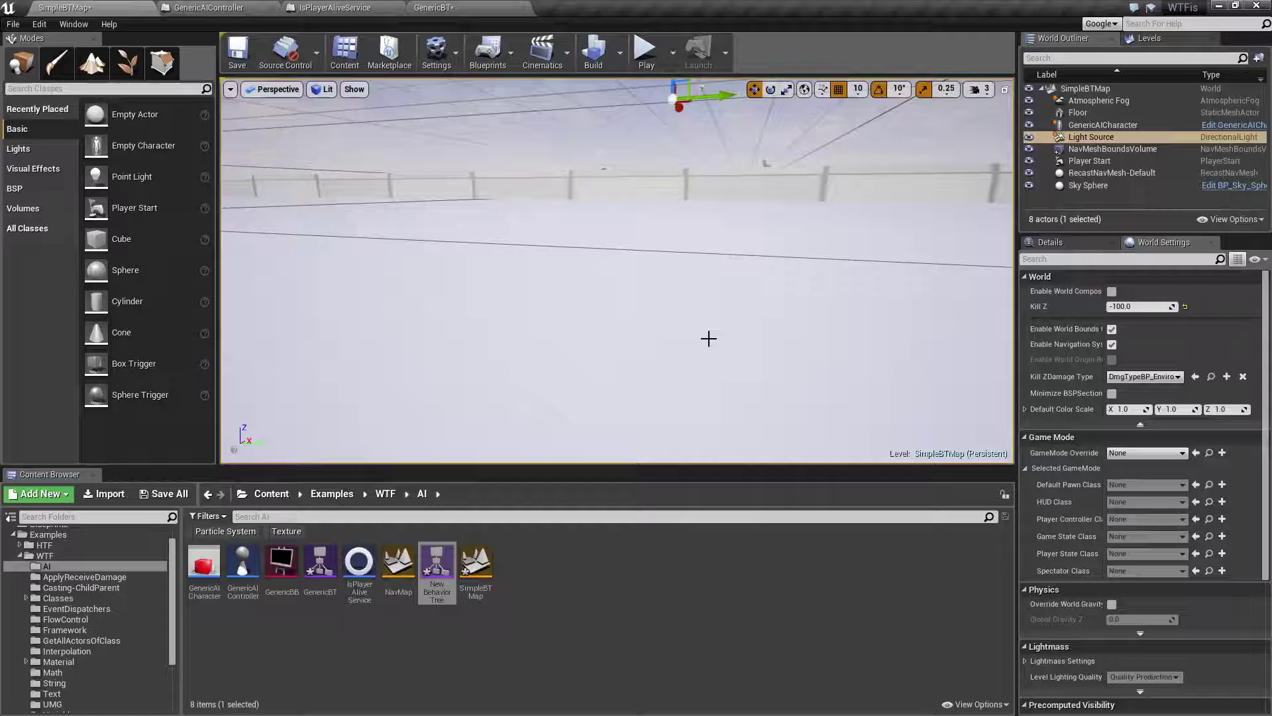
Step: Open the GenericBT behavior tree and pan to show its ROOT, Sequence, Selector and Simple Parallel branches
right_click_drag(707, 338, 716, 330)
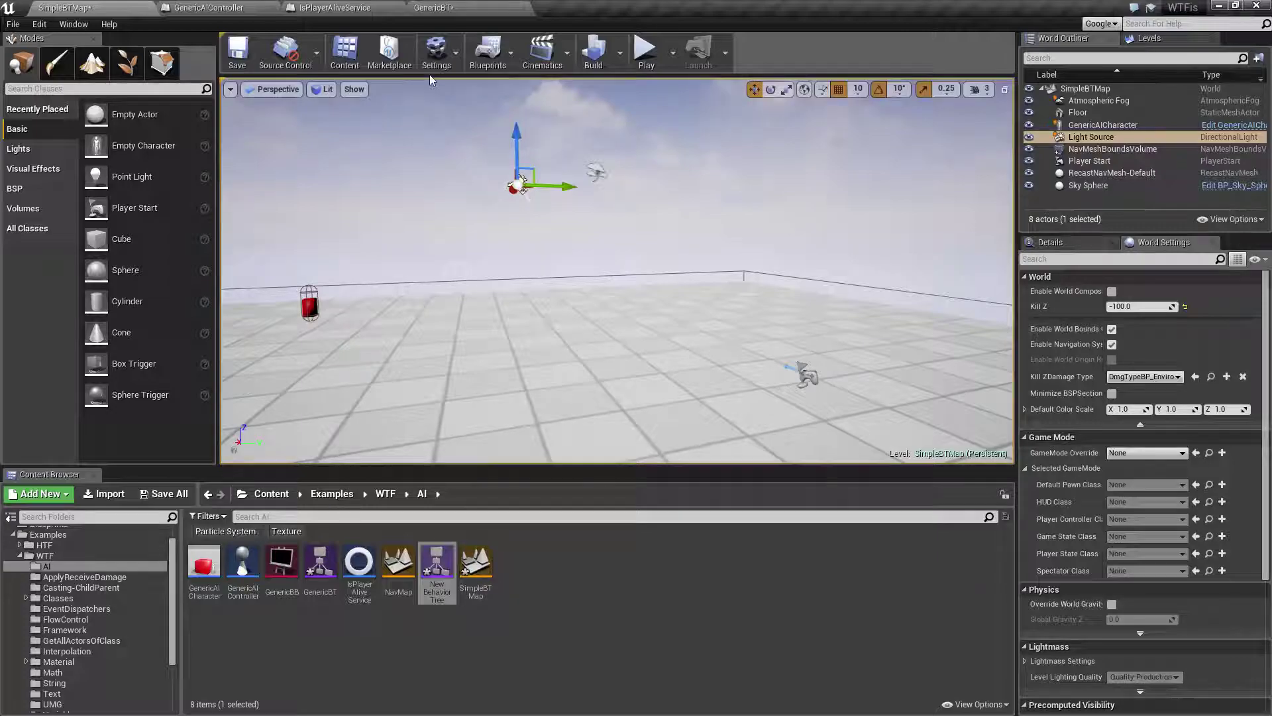
left_click(434, 7)
right_click_drag(652, 347, 589, 332)
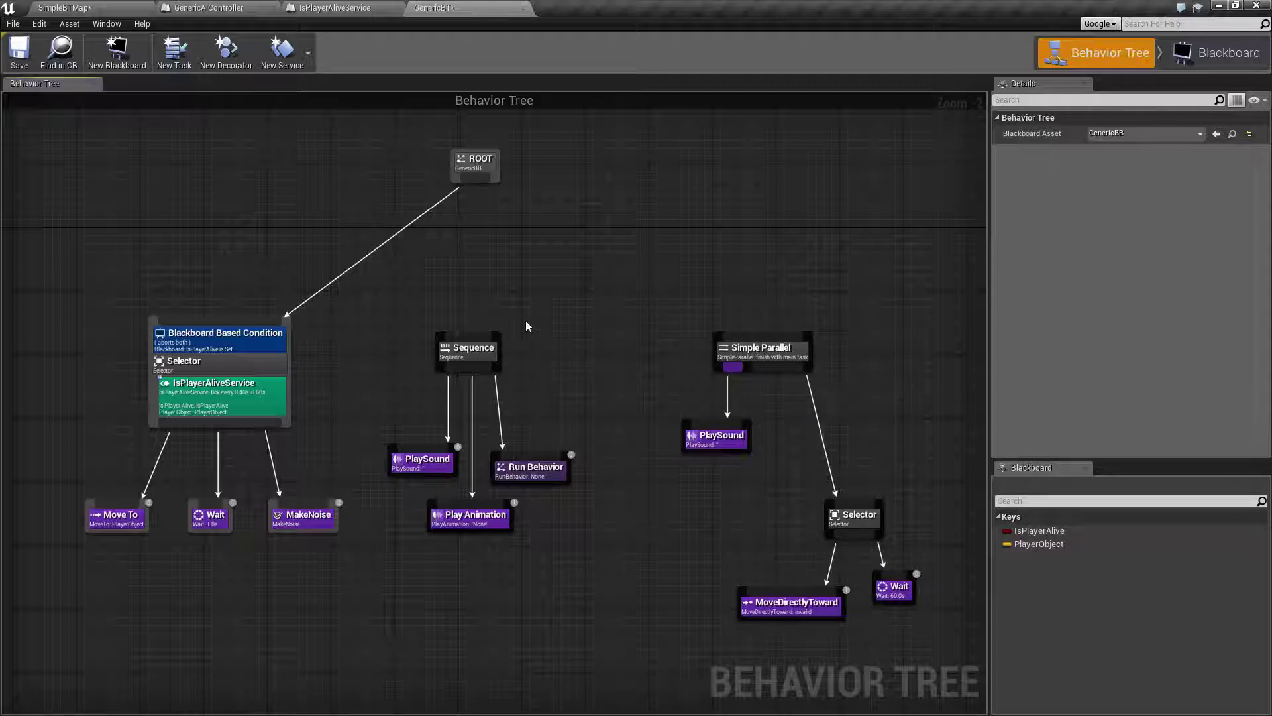
Step: Create a Blackboard asset via Artificial Intelligence > Blackboard and open NewBlackboardData for editing
left_click(1216, 53)
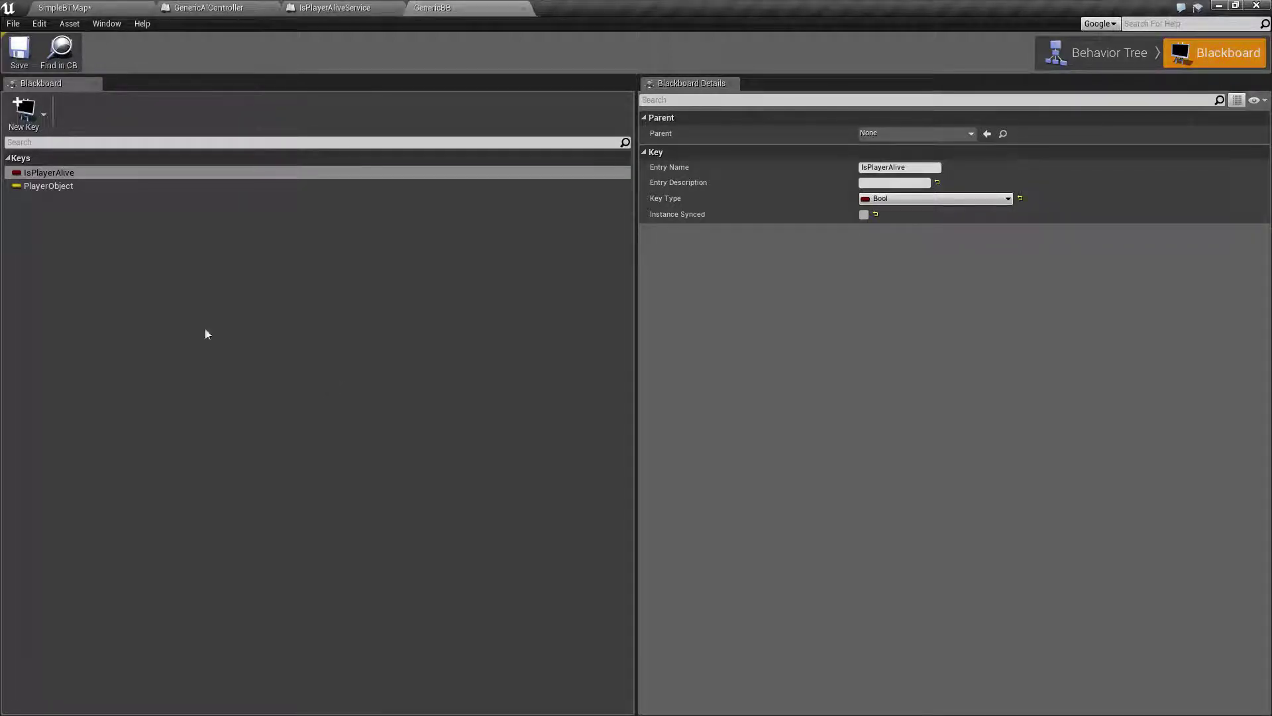
left_click(65, 7)
left_click(519, 582)
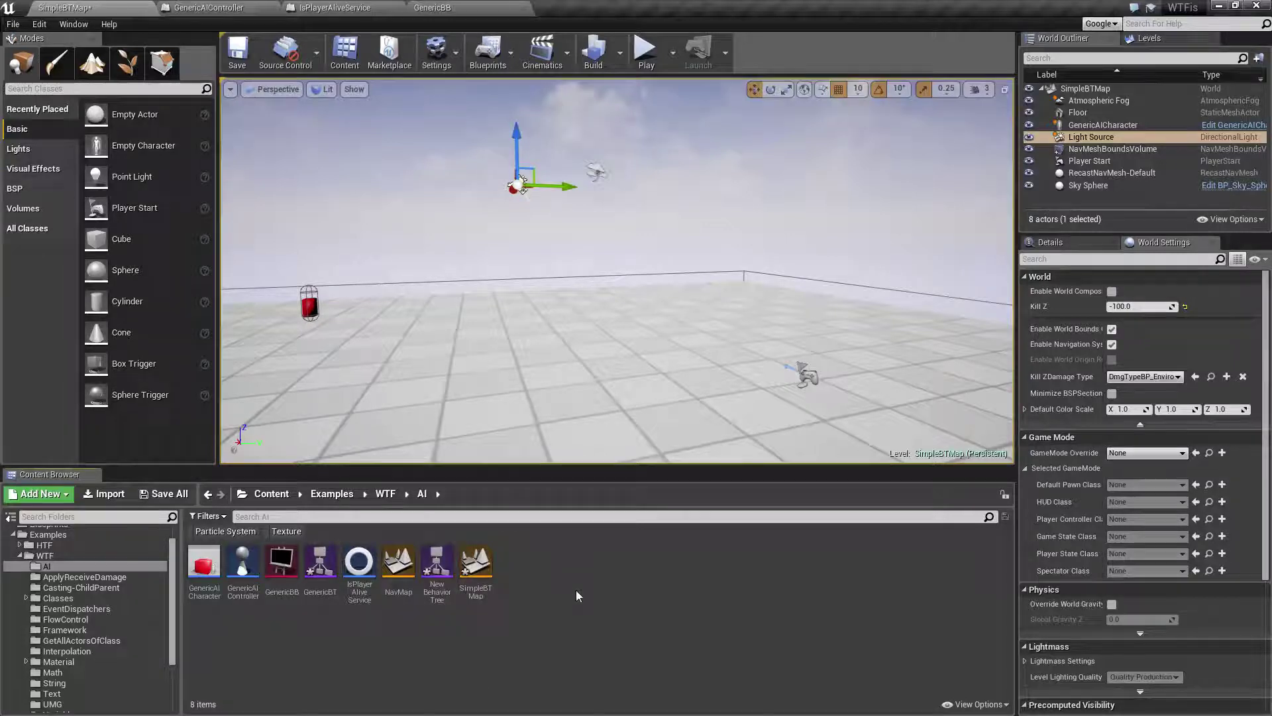
right_click(566, 570)
scroll(613, 692, "down", 1)
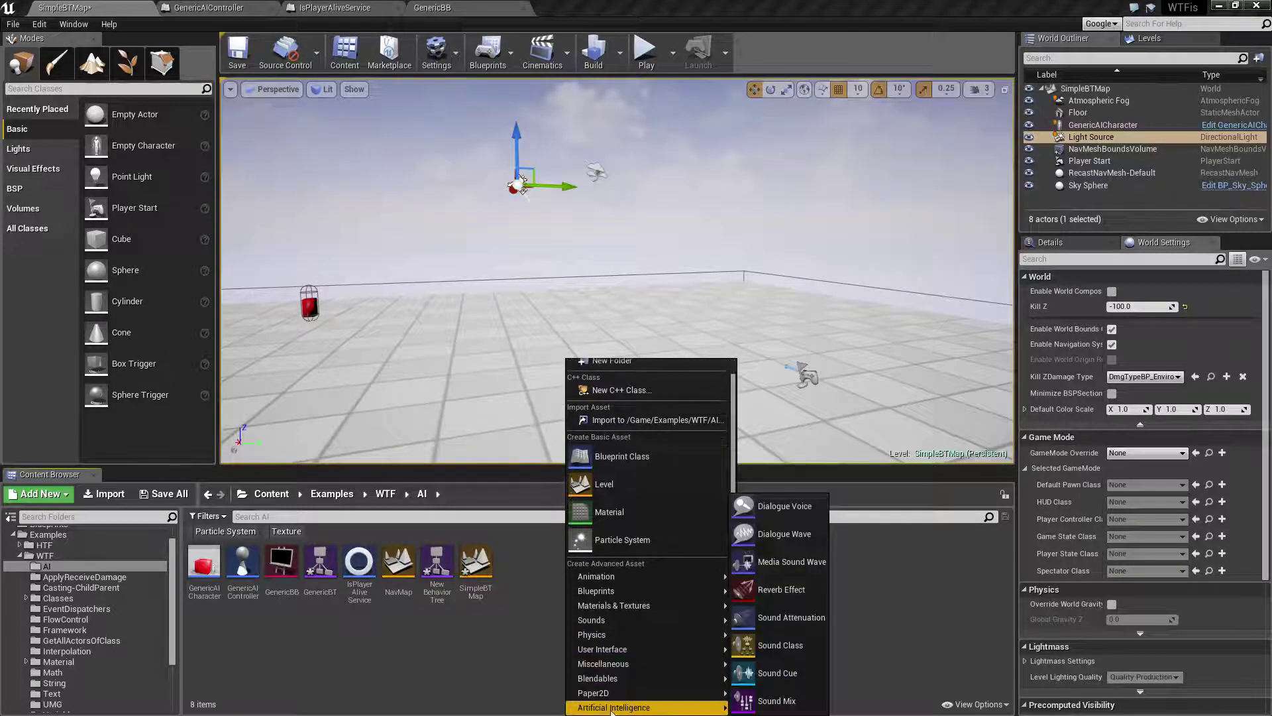
mouse_move(614, 708)
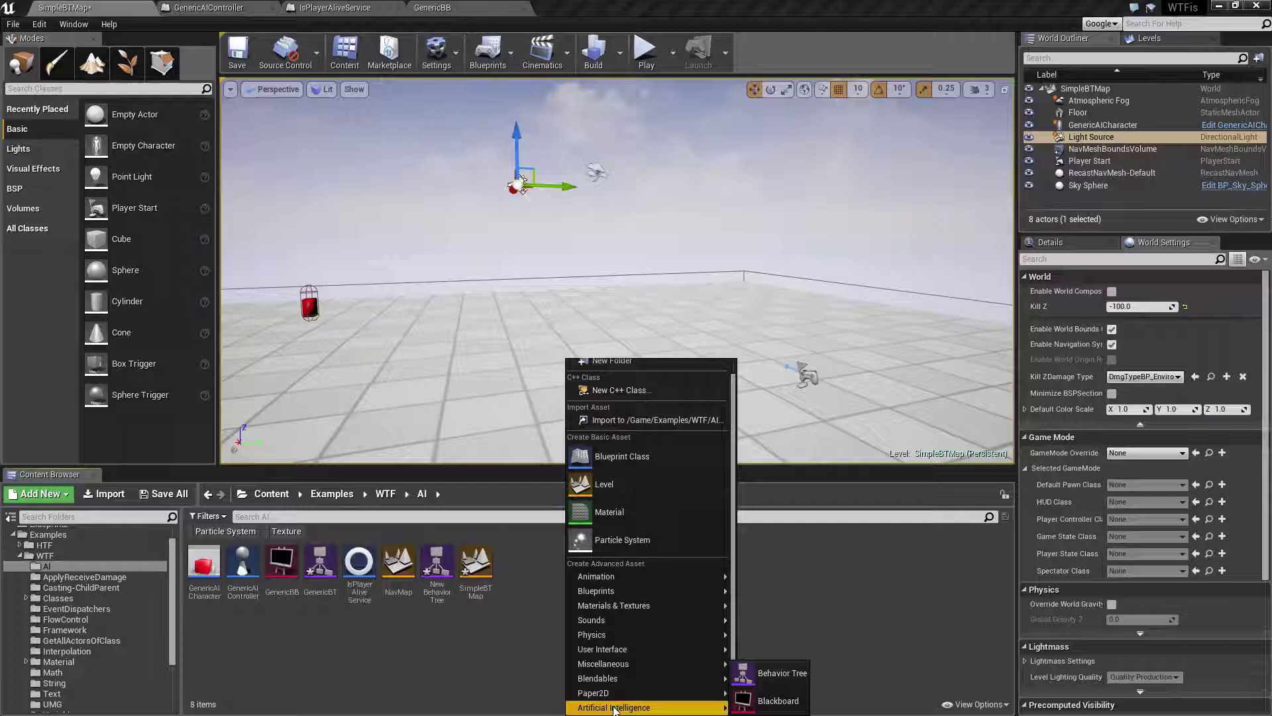
left_click(769, 703)
double_click(478, 563)
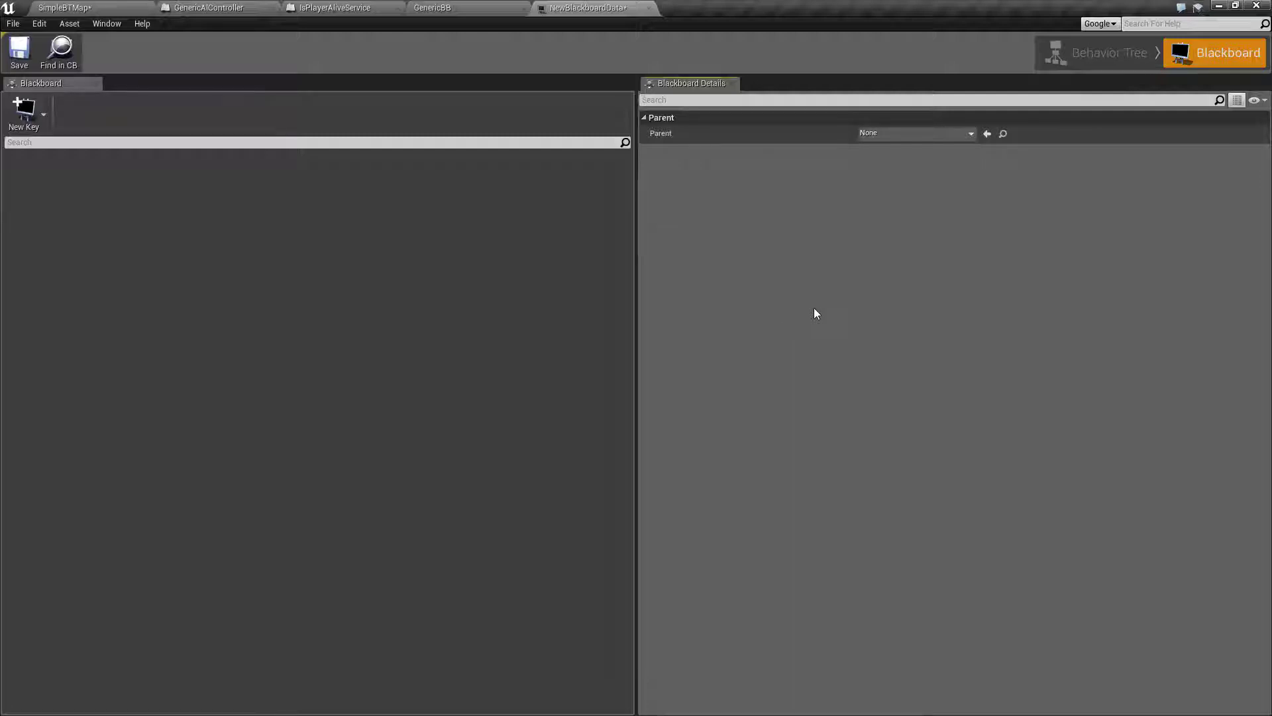
Step: Try GenericBB as the parent blackboard, then reset Parent back to None
left_click(912, 135)
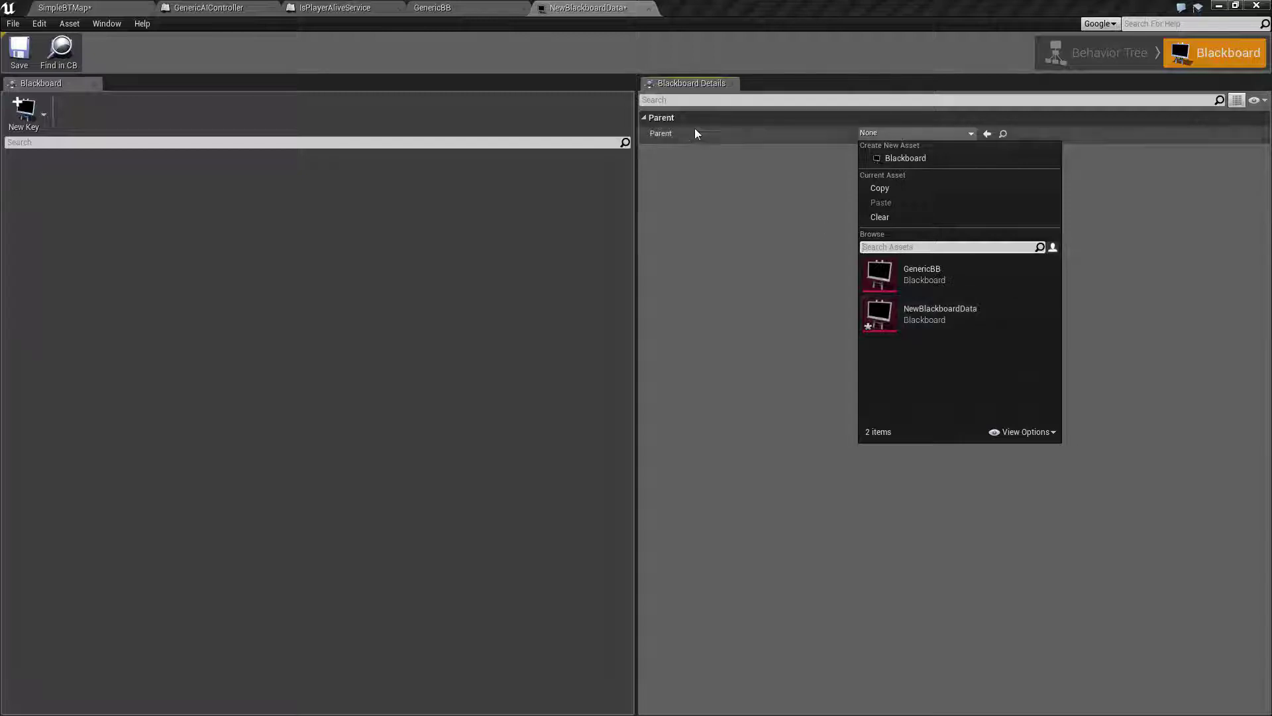
left_click(920, 279)
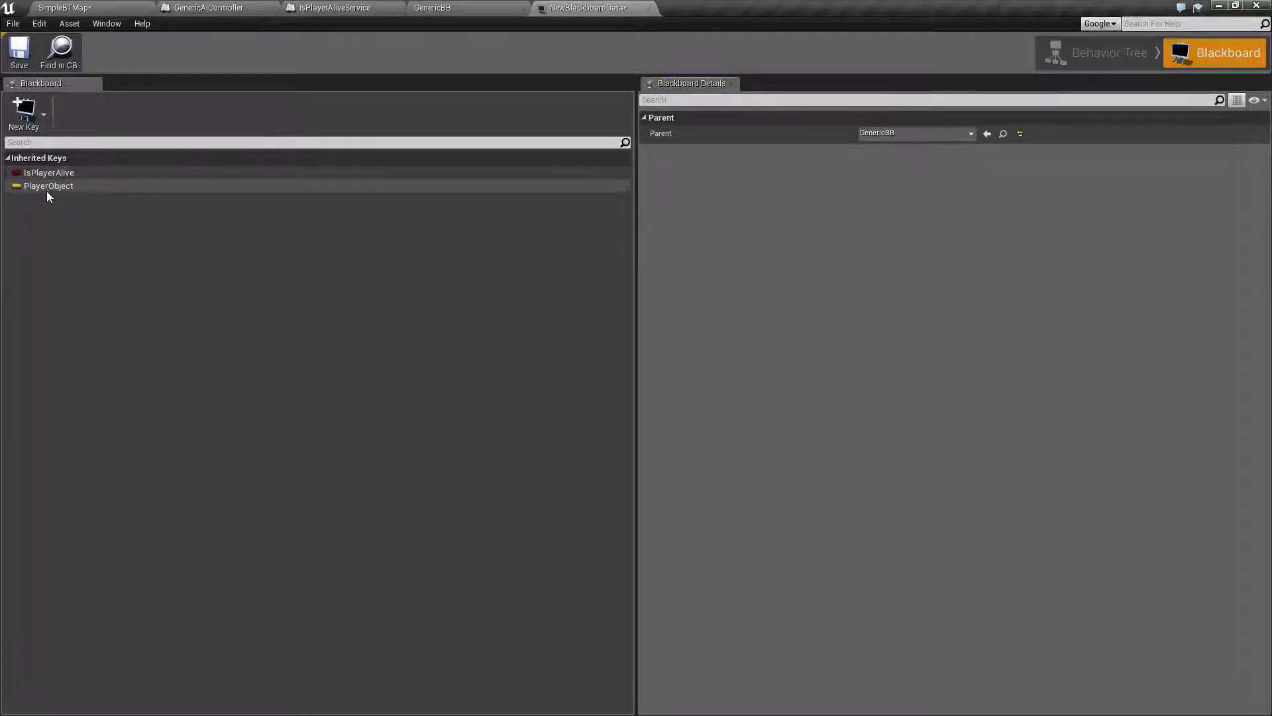
left_click(1020, 134)
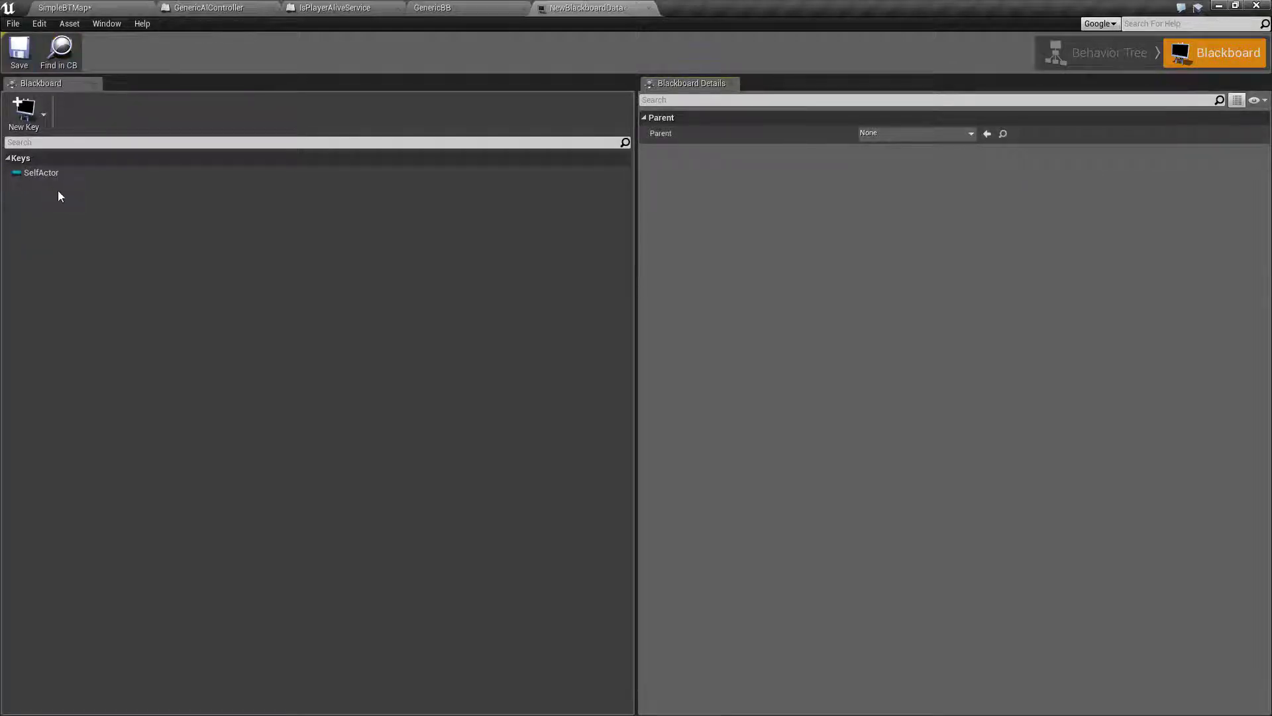
Step: Delete the SelfActor key and save the empty blackboard
left_click(48, 172)
key("Delete")
key("ctrl+s")
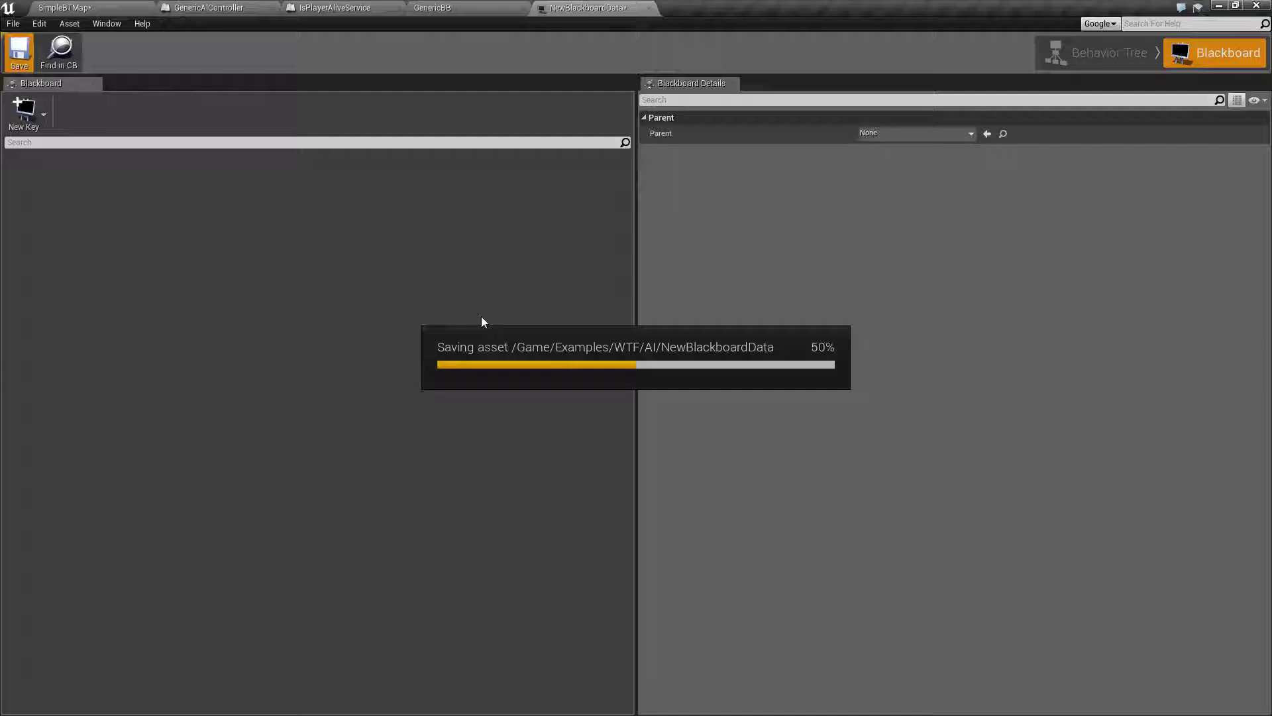
left_click(875, 133)
left_click(721, 236)
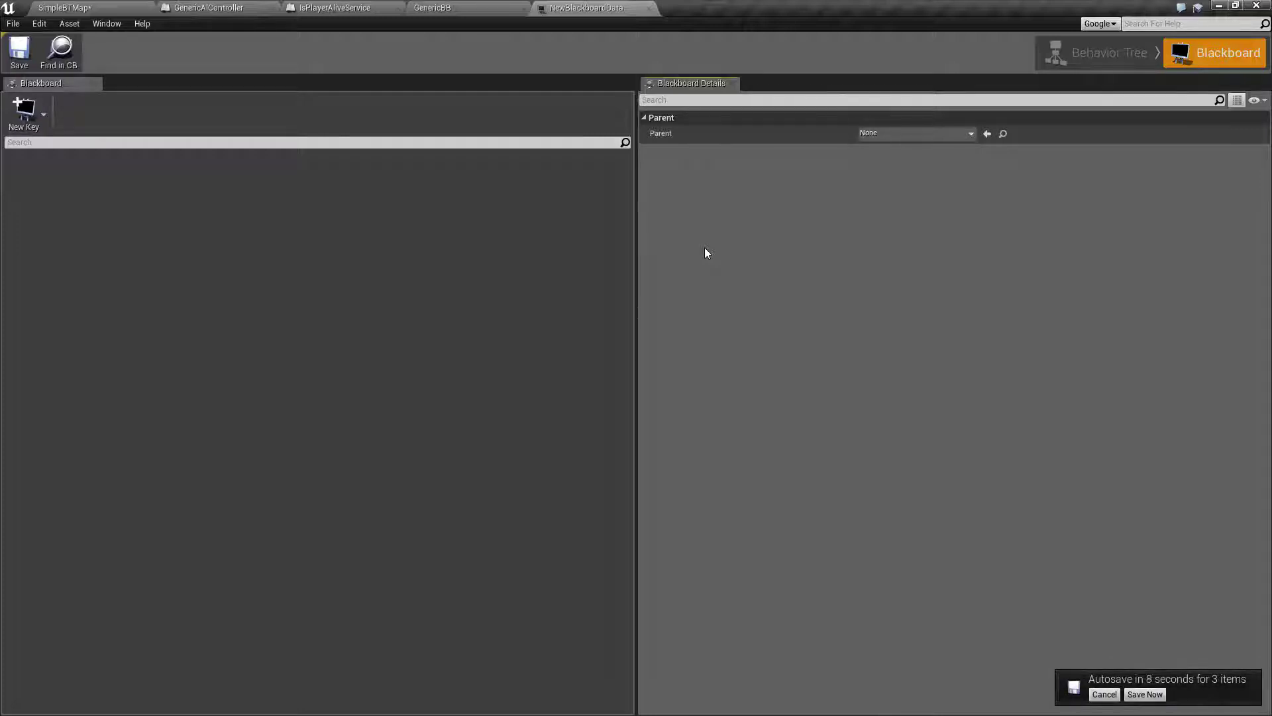
left_click(1104, 694)
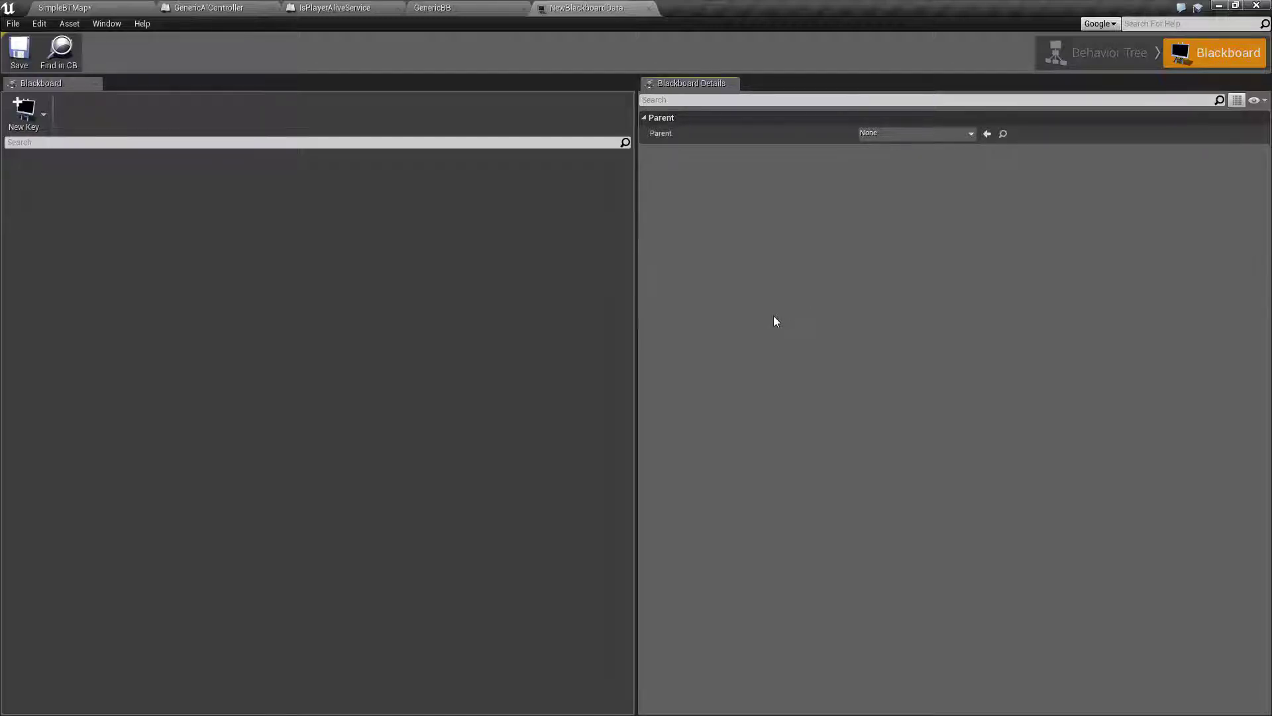
Step: Add a Bool key named IsPlayerAlive, save, and leave Instance Synced unchecked
left_click(28, 120)
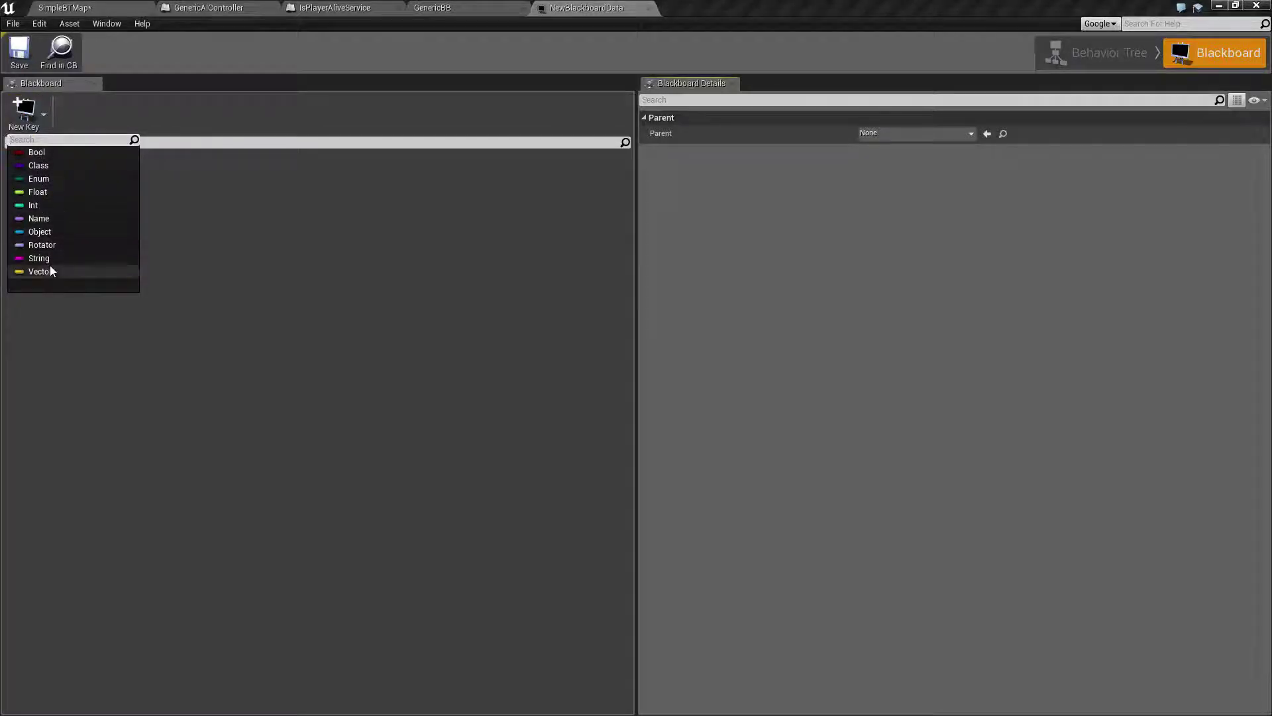
left_click(36, 152)
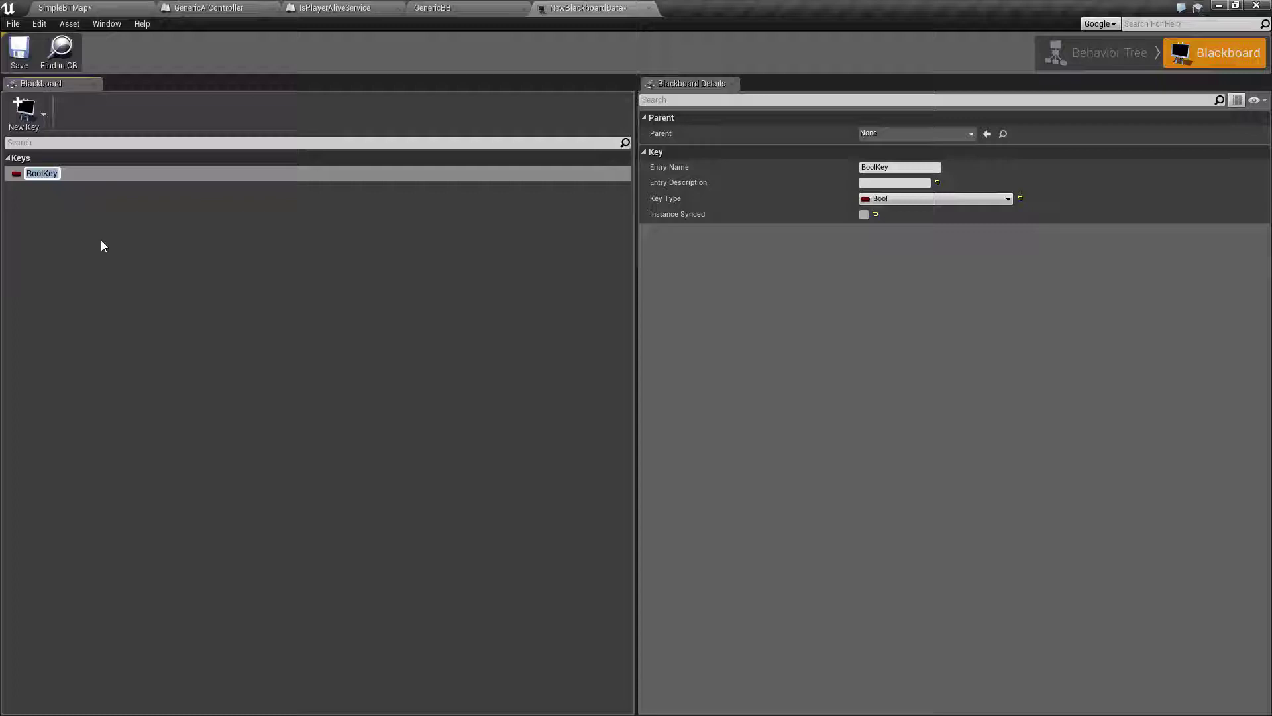
type("IsPlayerAlive")
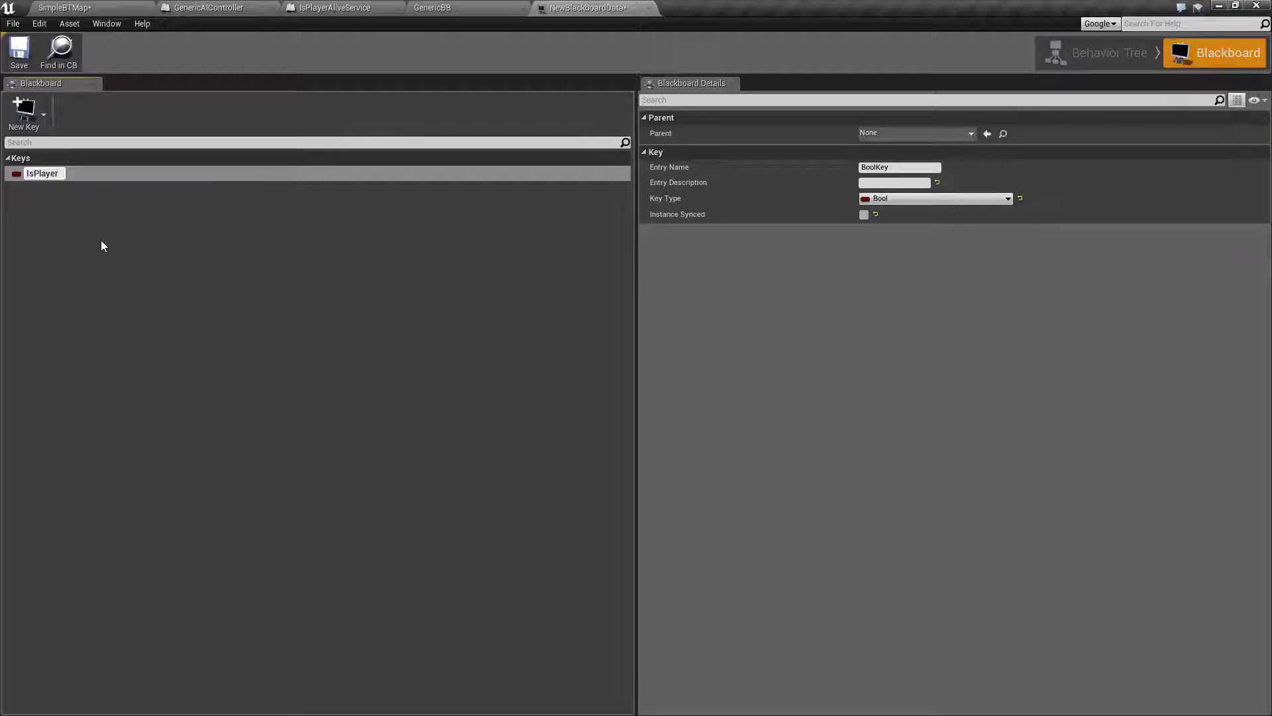
key("Return")
key("ctrl+s")
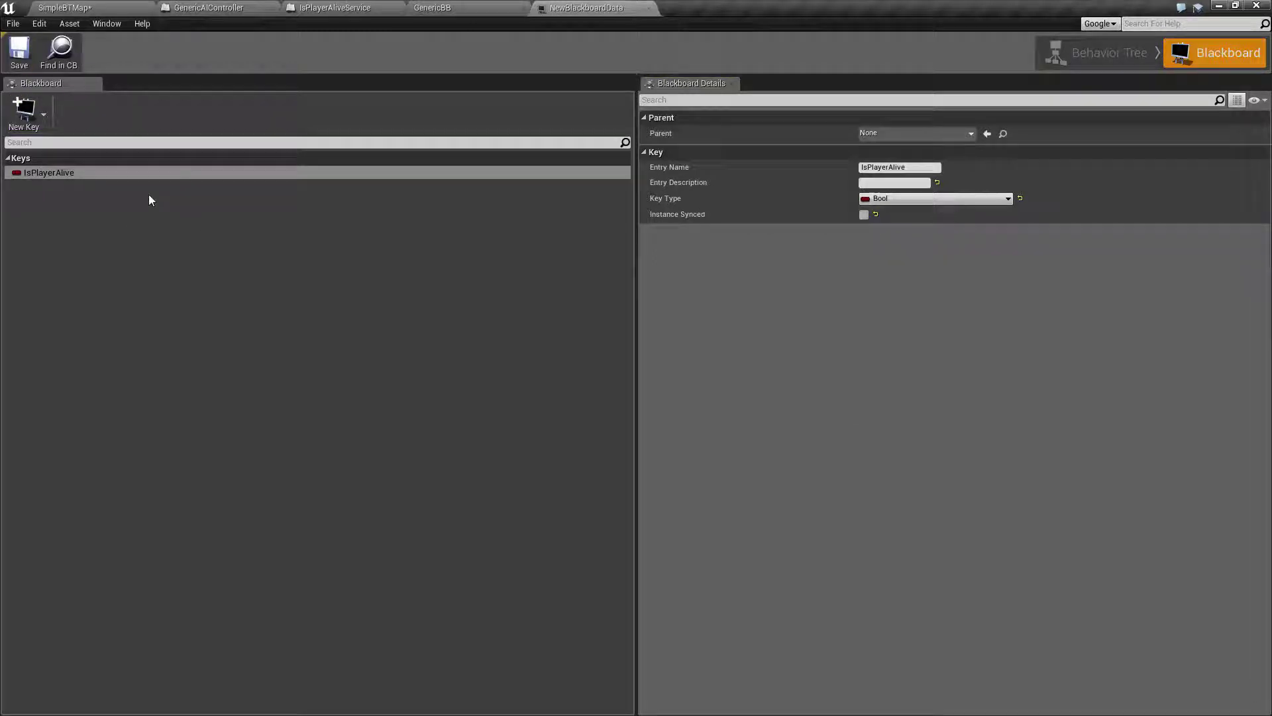
left_click(70, 174)
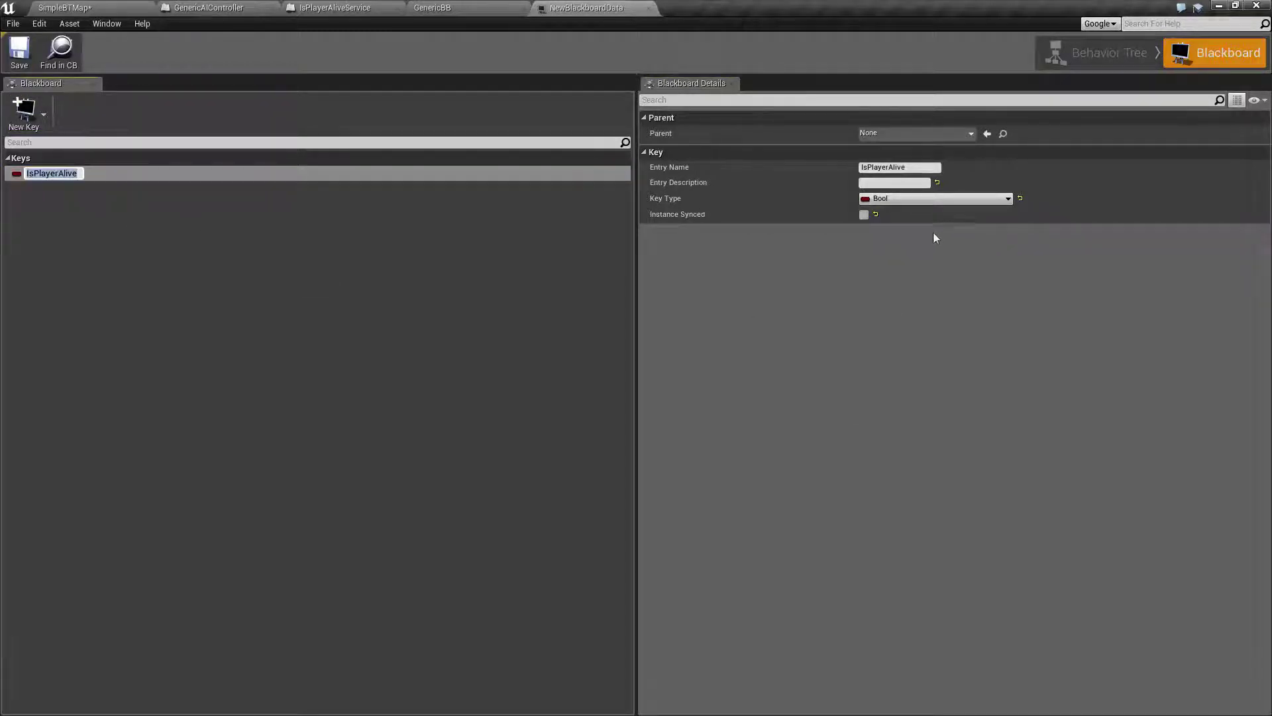
key("Return")
left_click(773, 285)
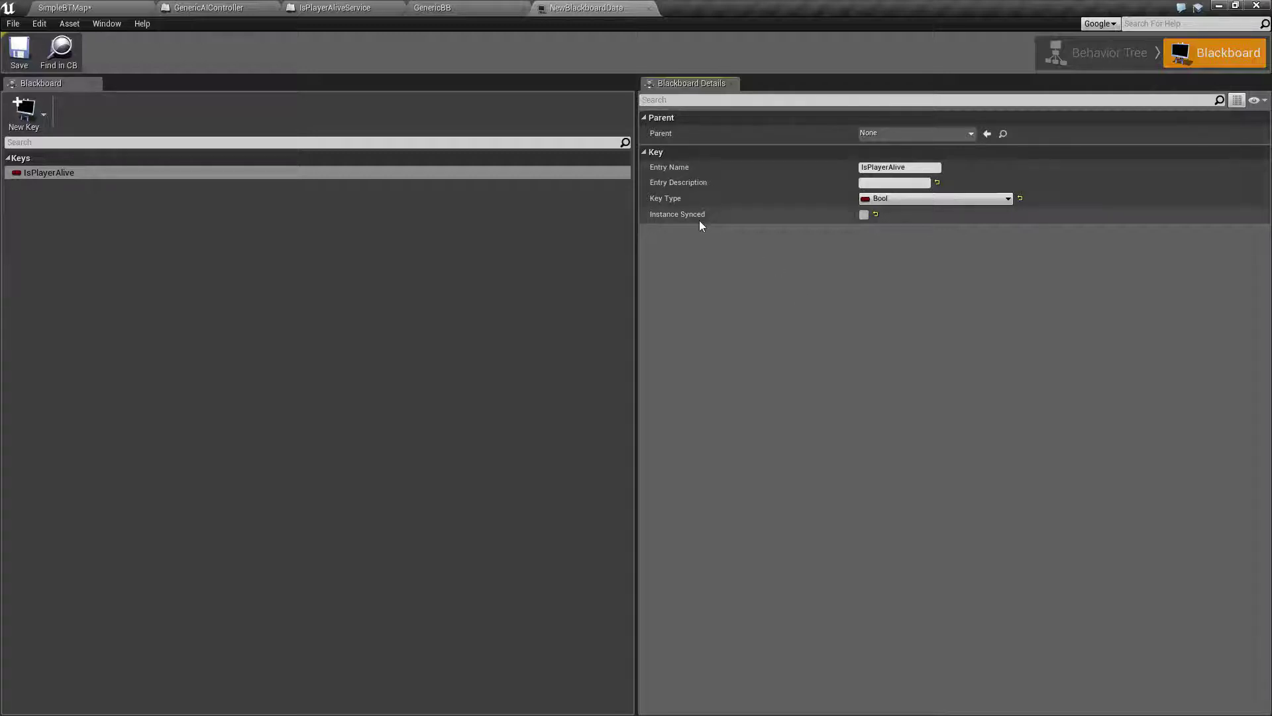
mouse_move(699, 218)
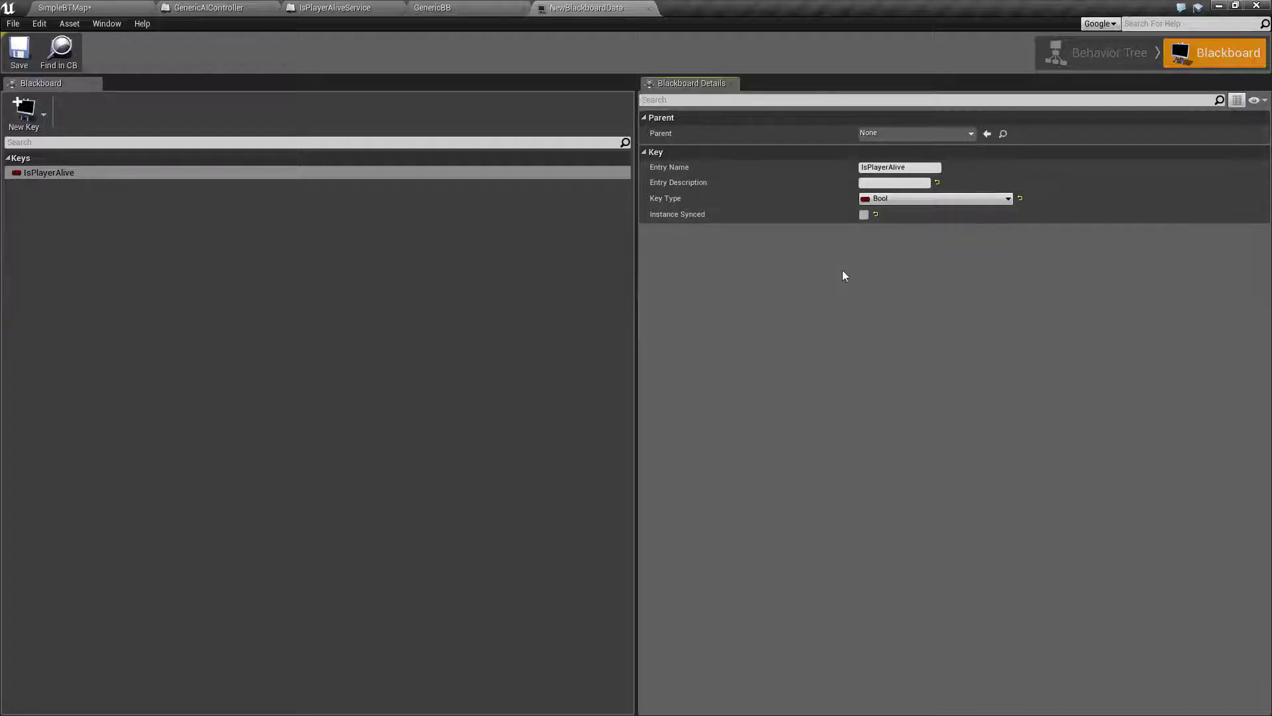
Step: Add an Object key named PlayerObject
left_click(24, 109)
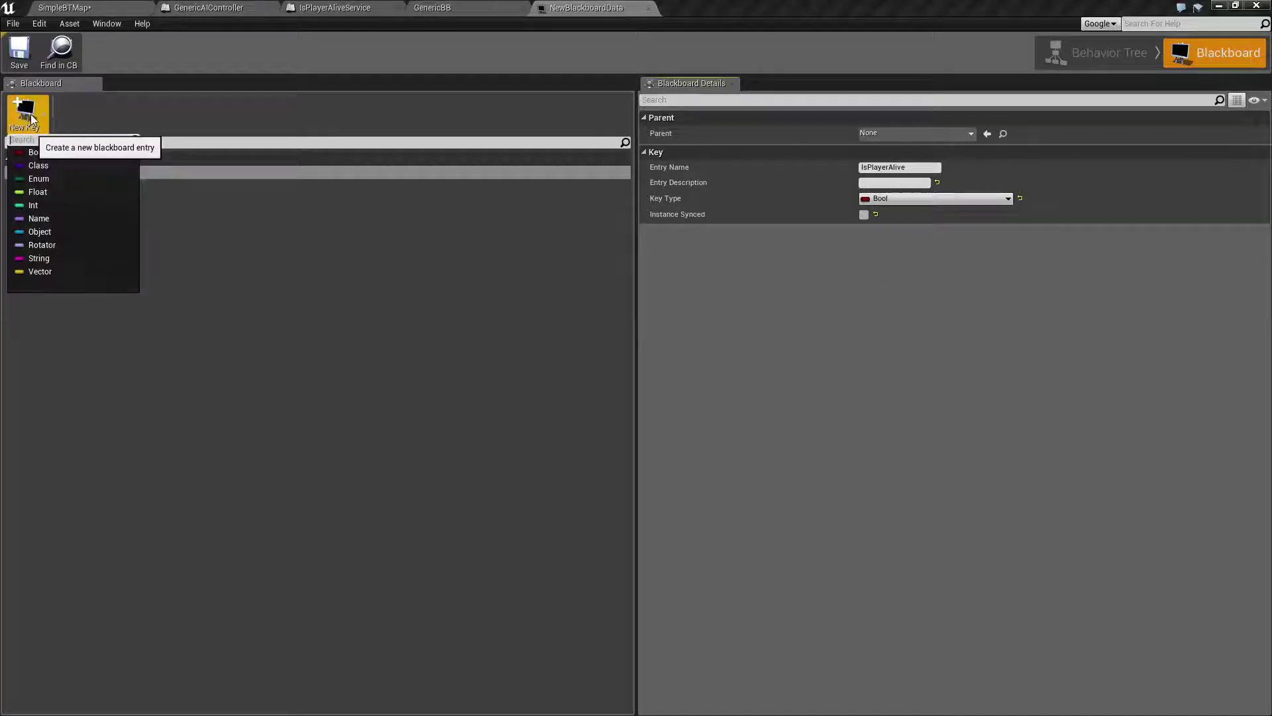
left_click(40, 232)
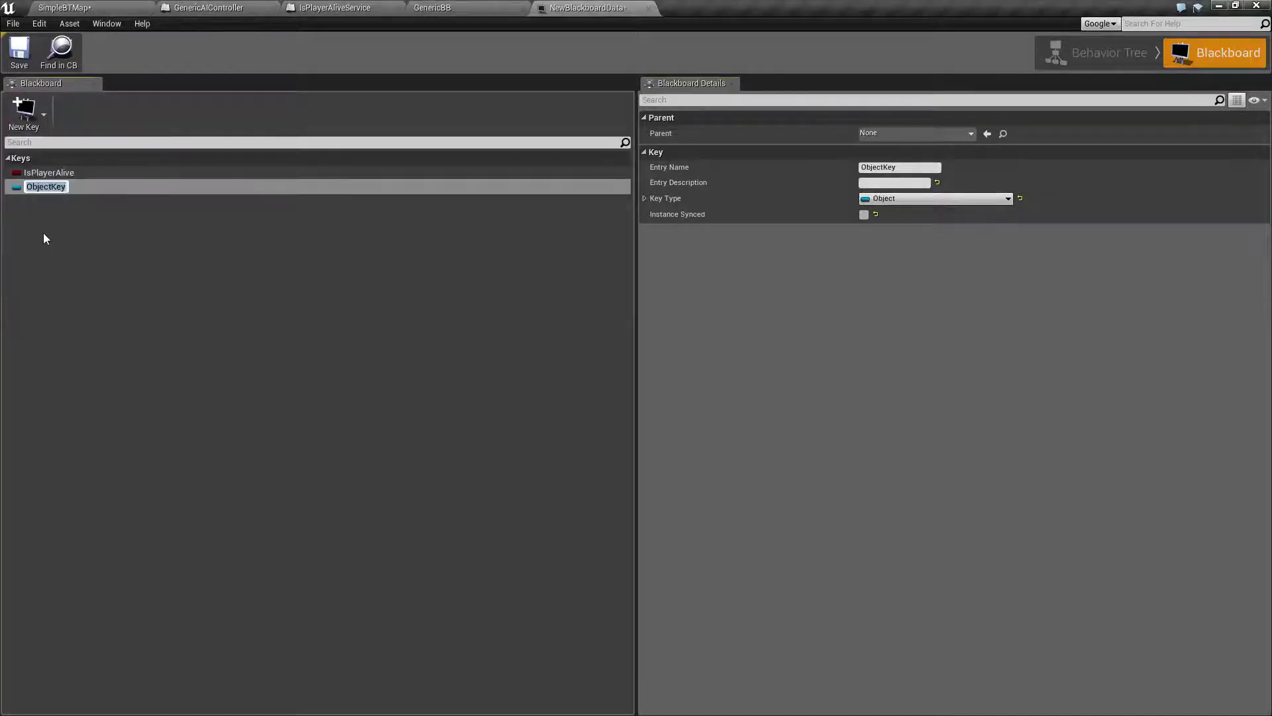
type("PlayerObject")
key("Return")
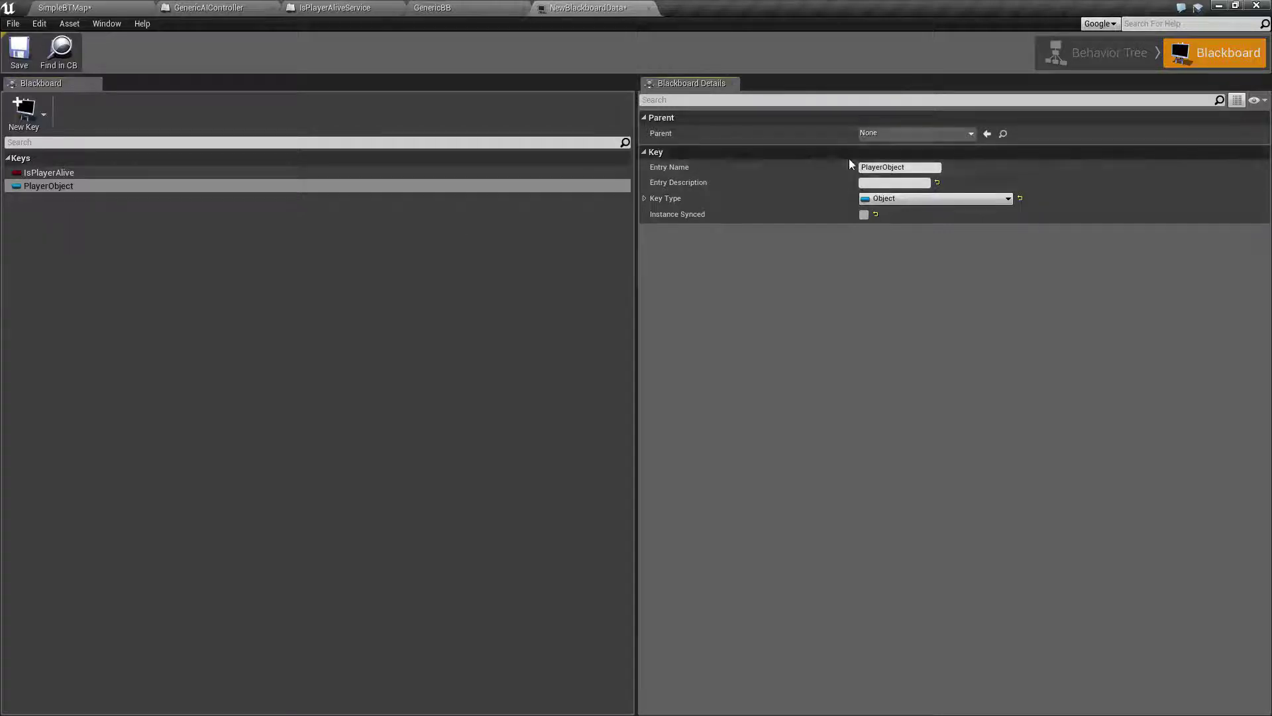
Step: Compare the IsPlayerAlive Bool and PlayerObject Object key details, then select PlayerObject
left_click(81, 173)
left_click(70, 186)
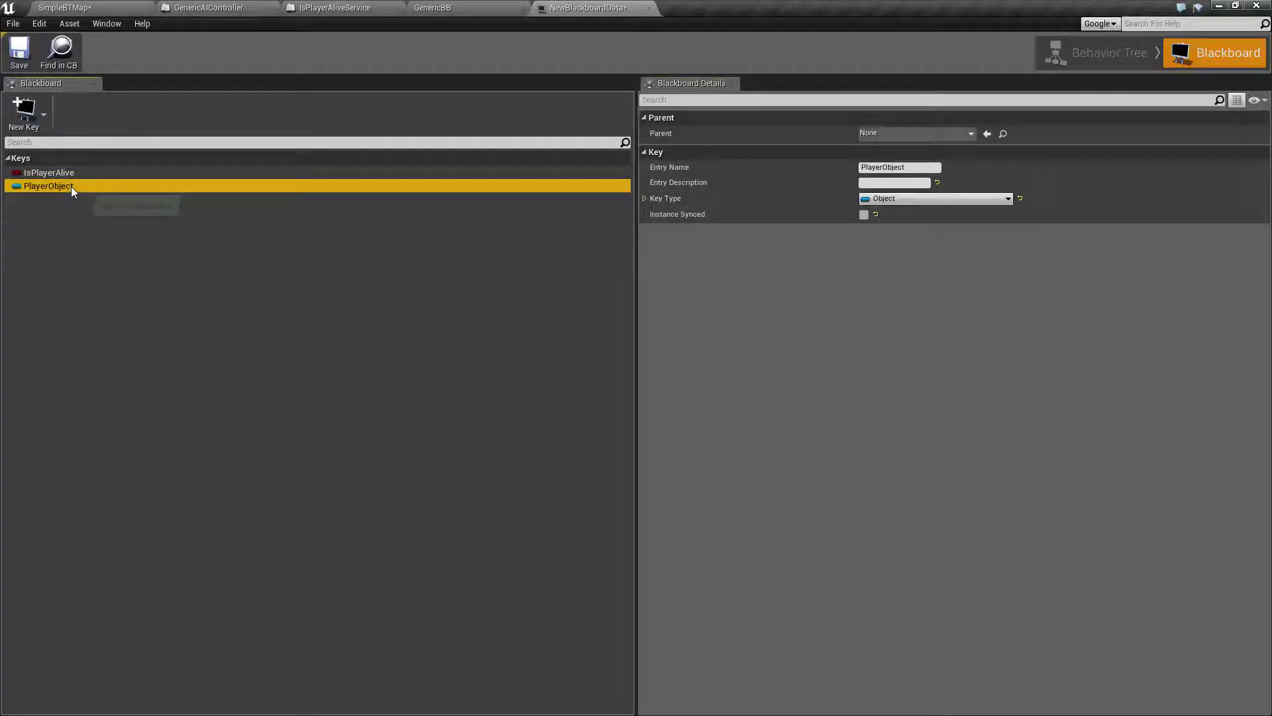
left_click(720, 314)
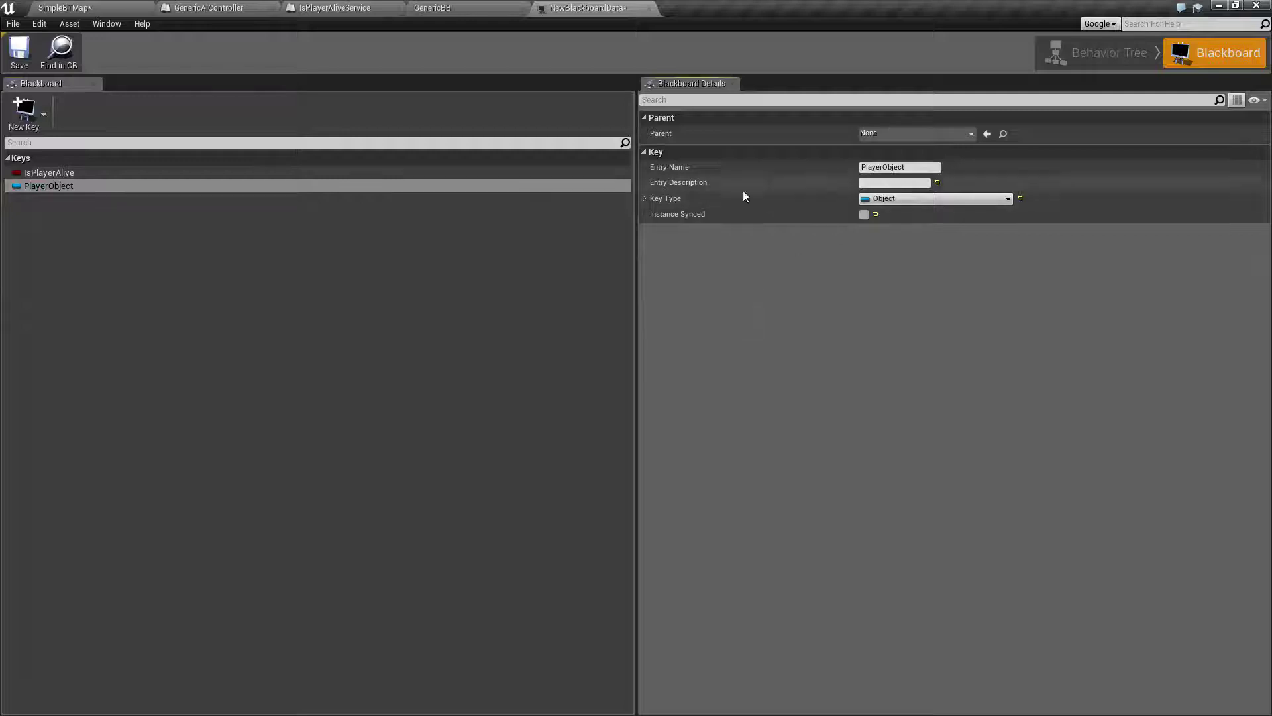
left_click(66, 173)
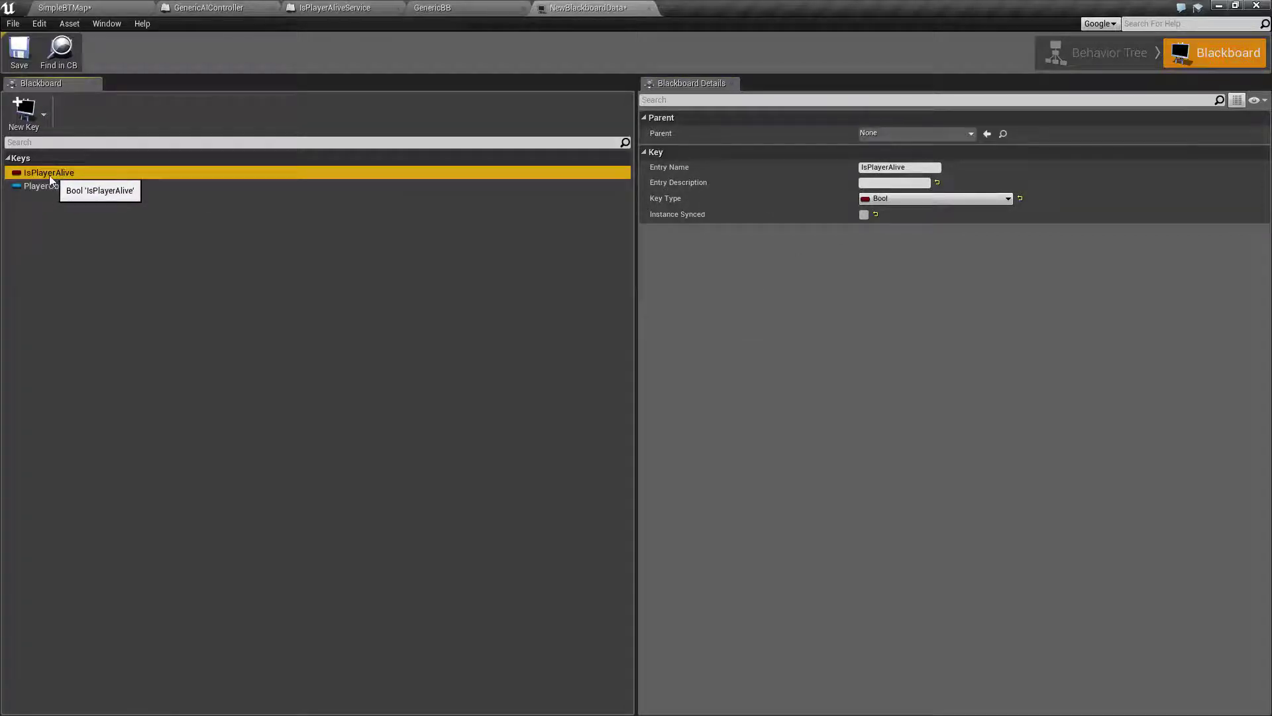
left_click(53, 186)
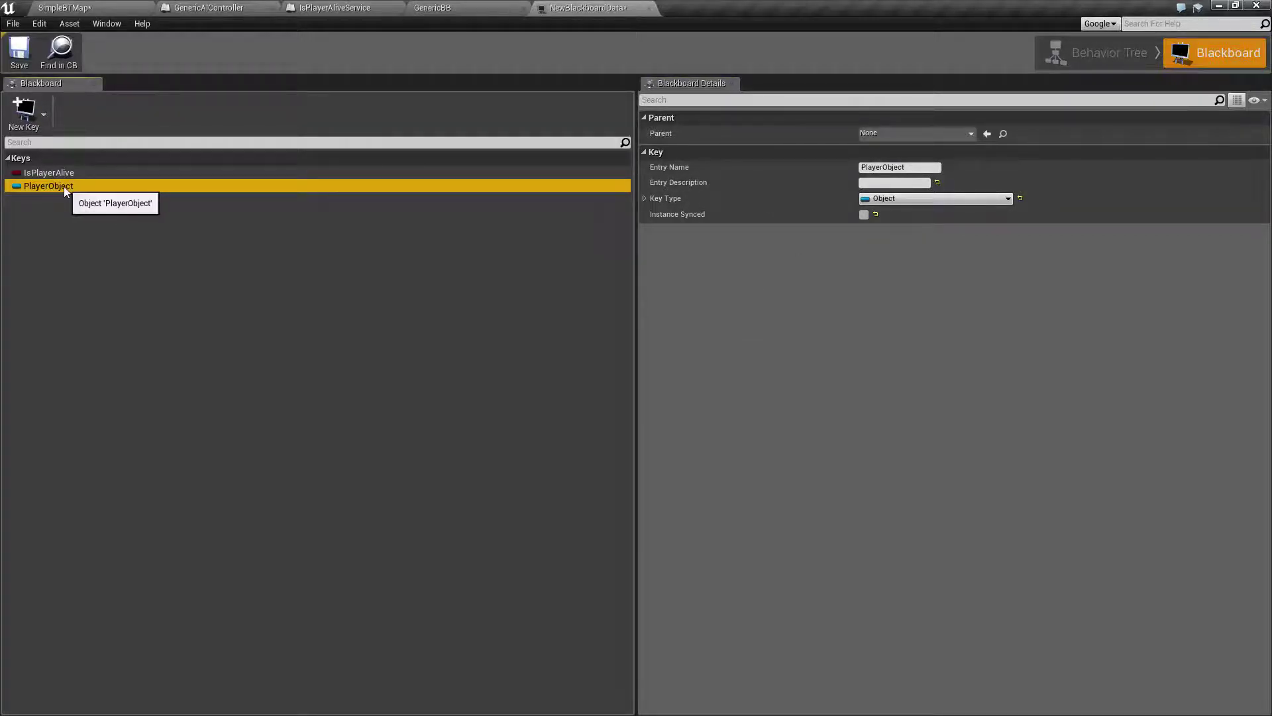
left_click(34, 116)
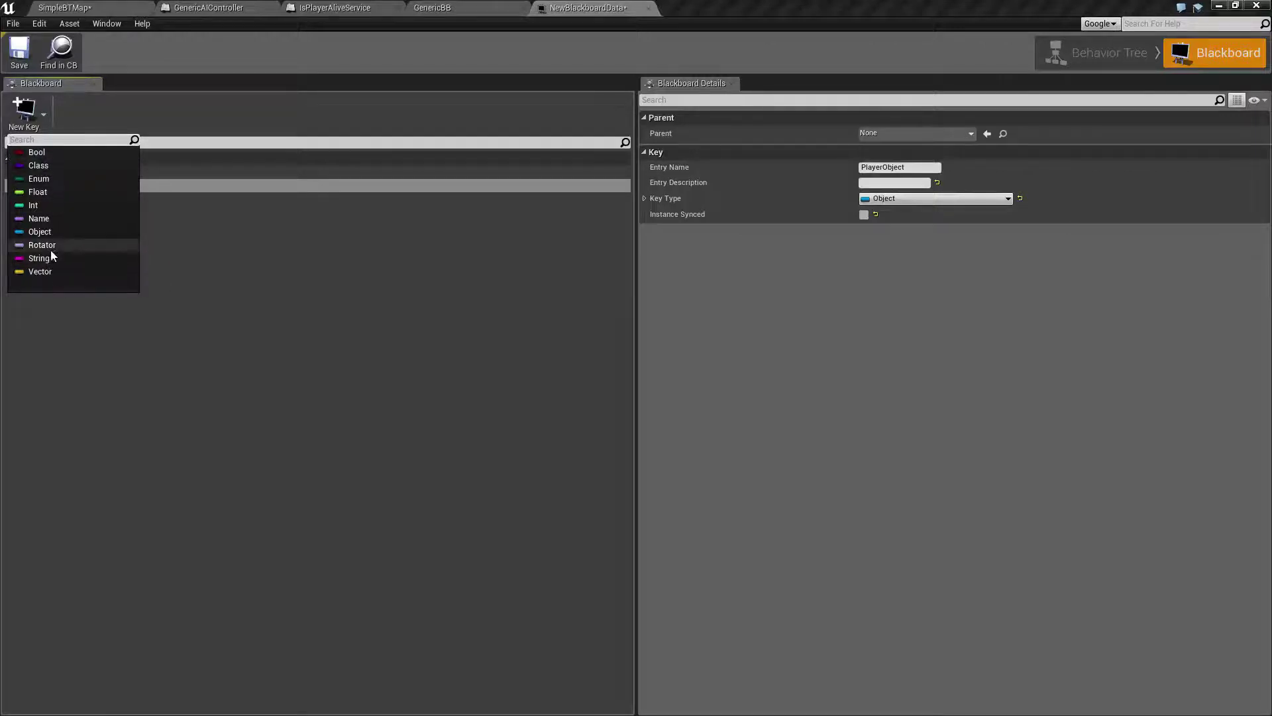
left_click(327, 371)
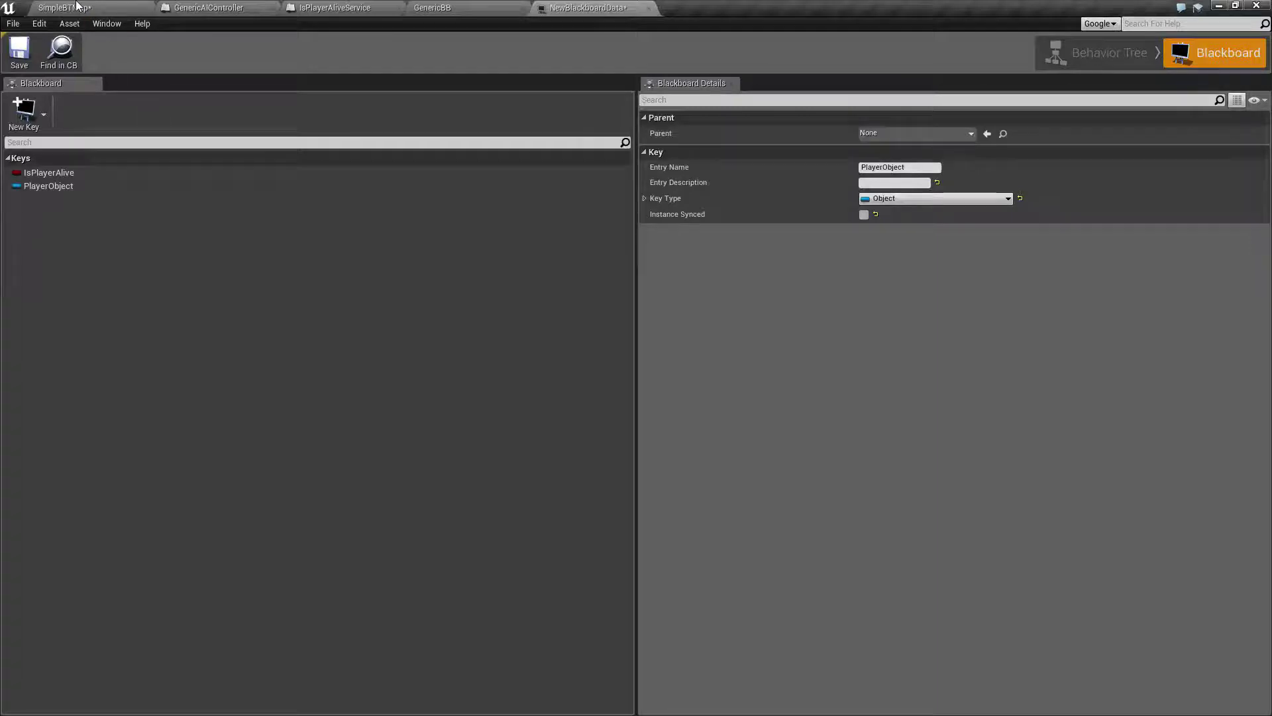
left_click(69, 185)
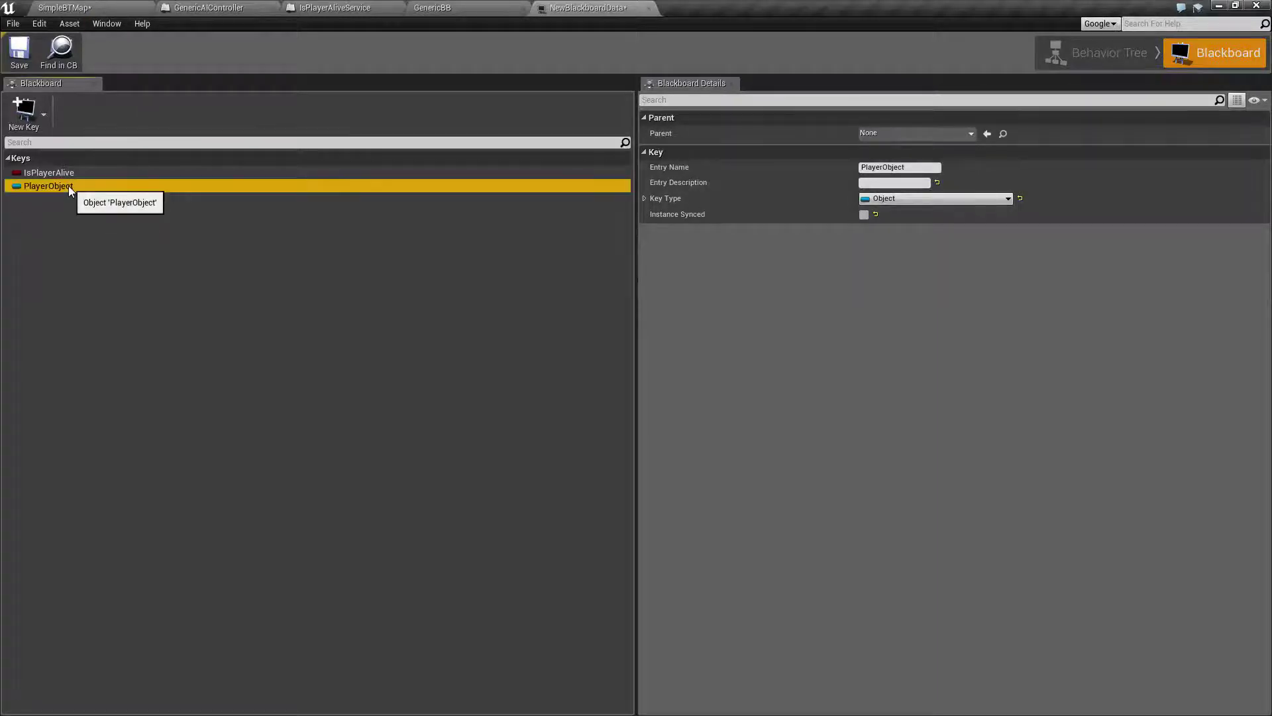
Step: Delete the PlayerObject and IsPlayerAlive keys from the blackboard
key("Delete")
left_click(53, 173)
key("Delete")
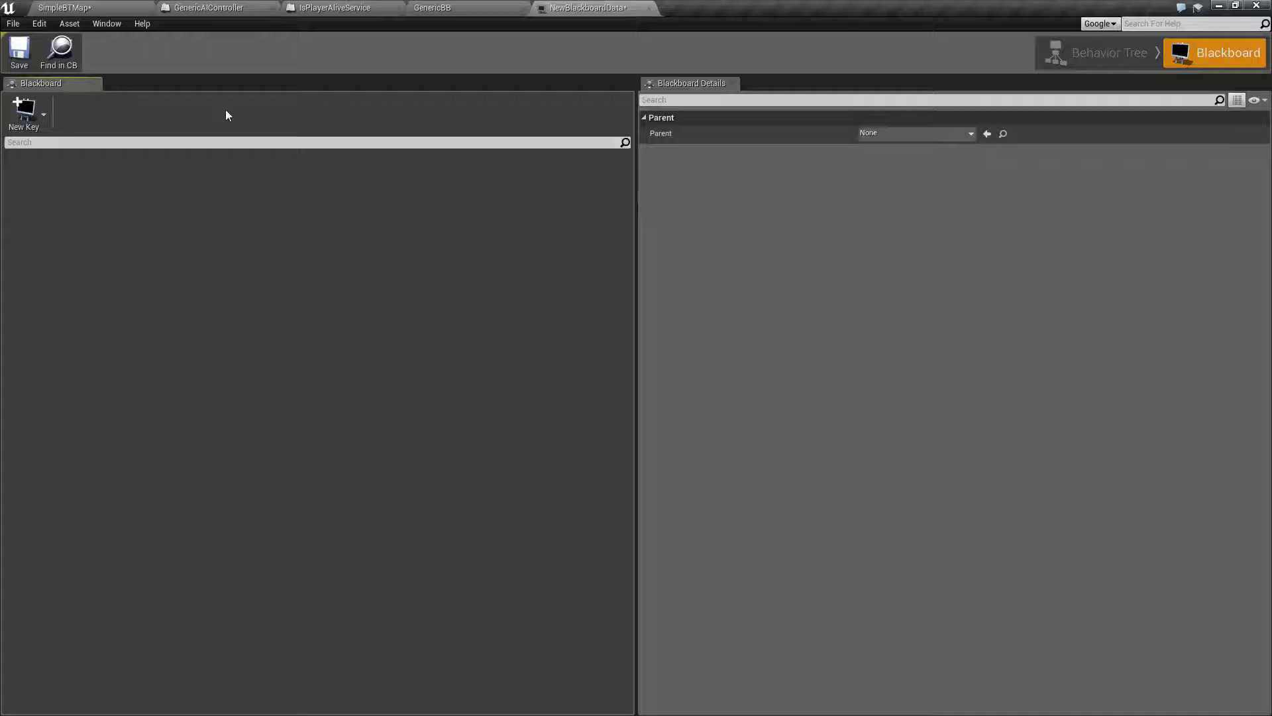
Step: Rename the blackboard asset to TestBlackboard and save
left_click(64, 8)
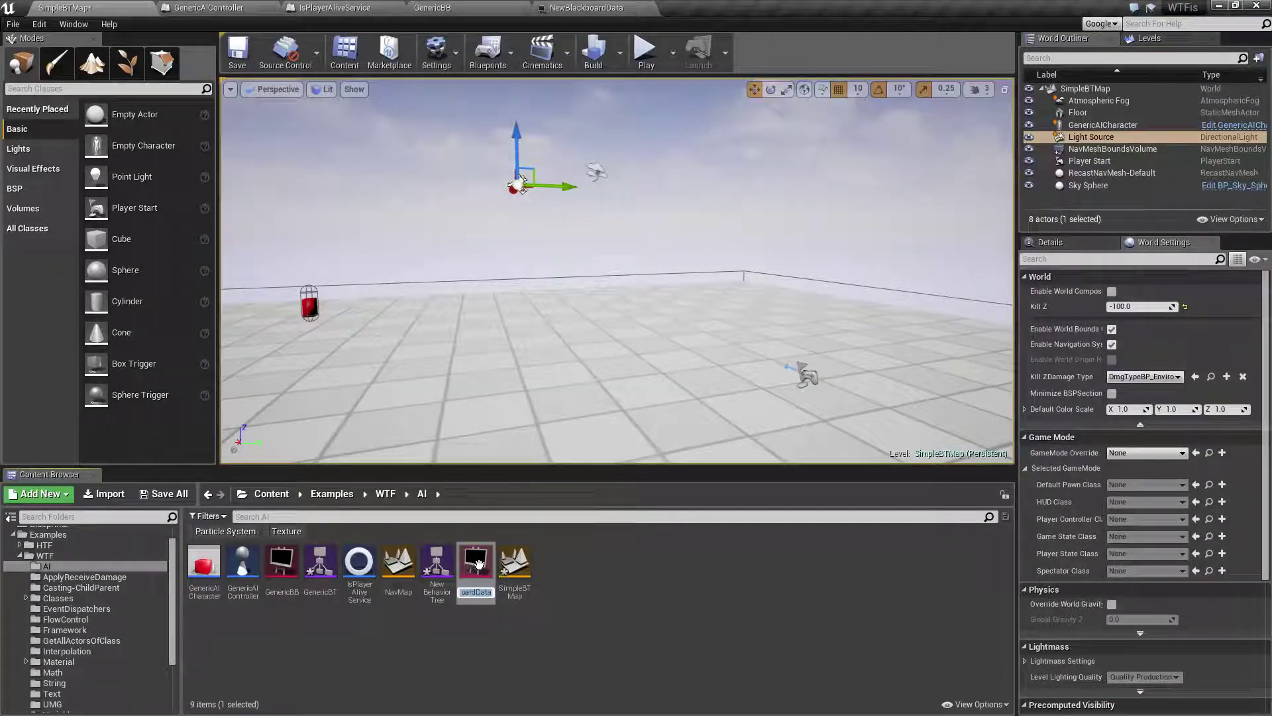
type("lackb")
type("oard")
key("Return")
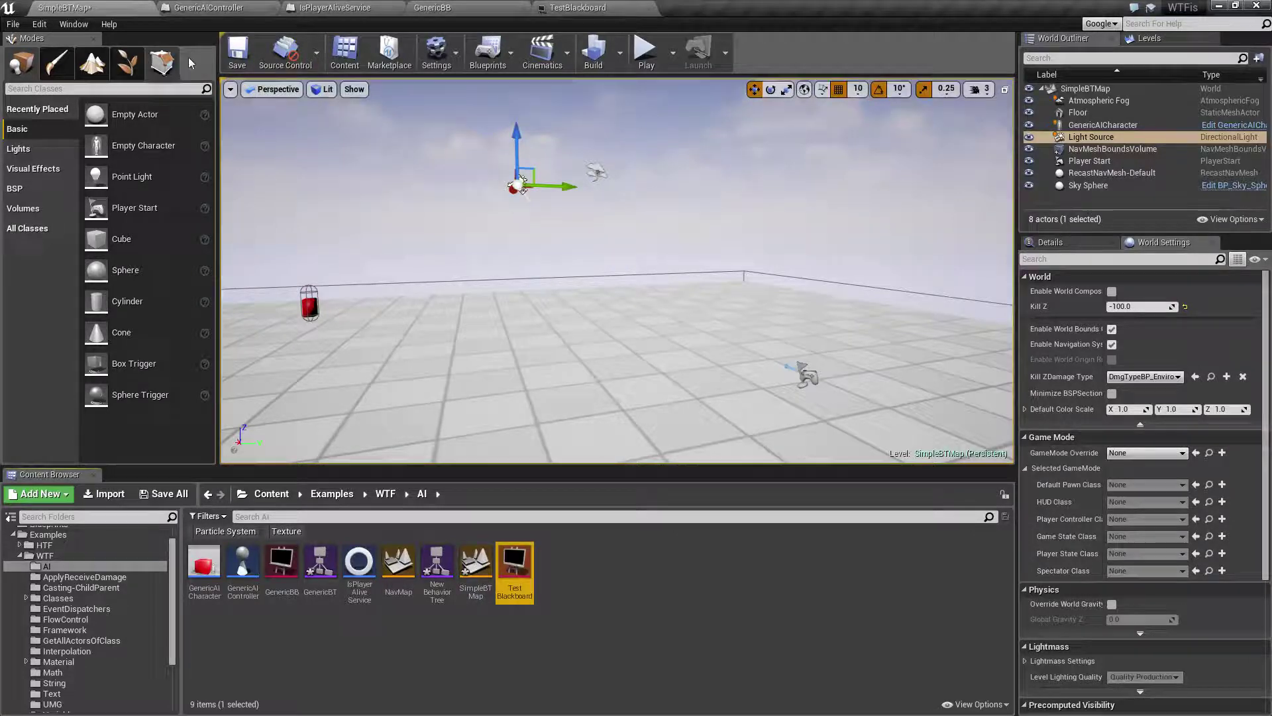
left_click(250, 63)
Step: Create a behavior tree named TestBT in the Content Browser and open it
left_click(592, 607)
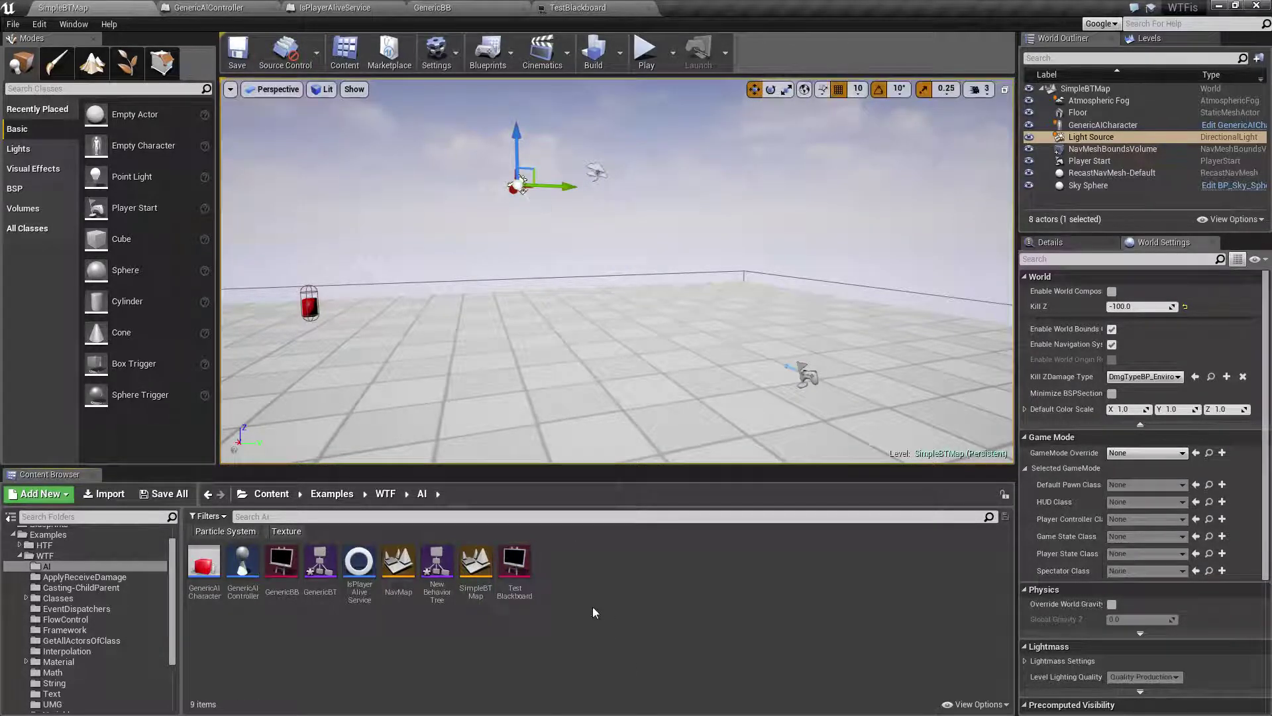
right_click(574, 553)
mouse_move(620, 707)
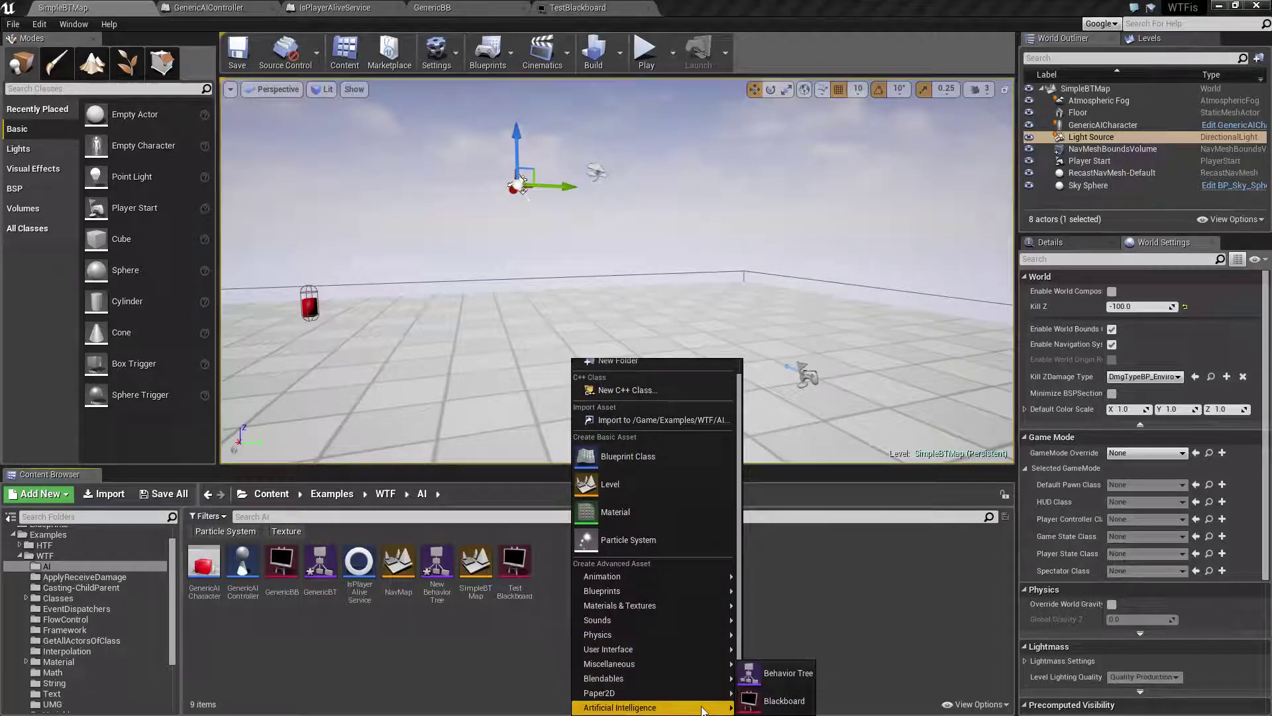
left_click(766, 684)
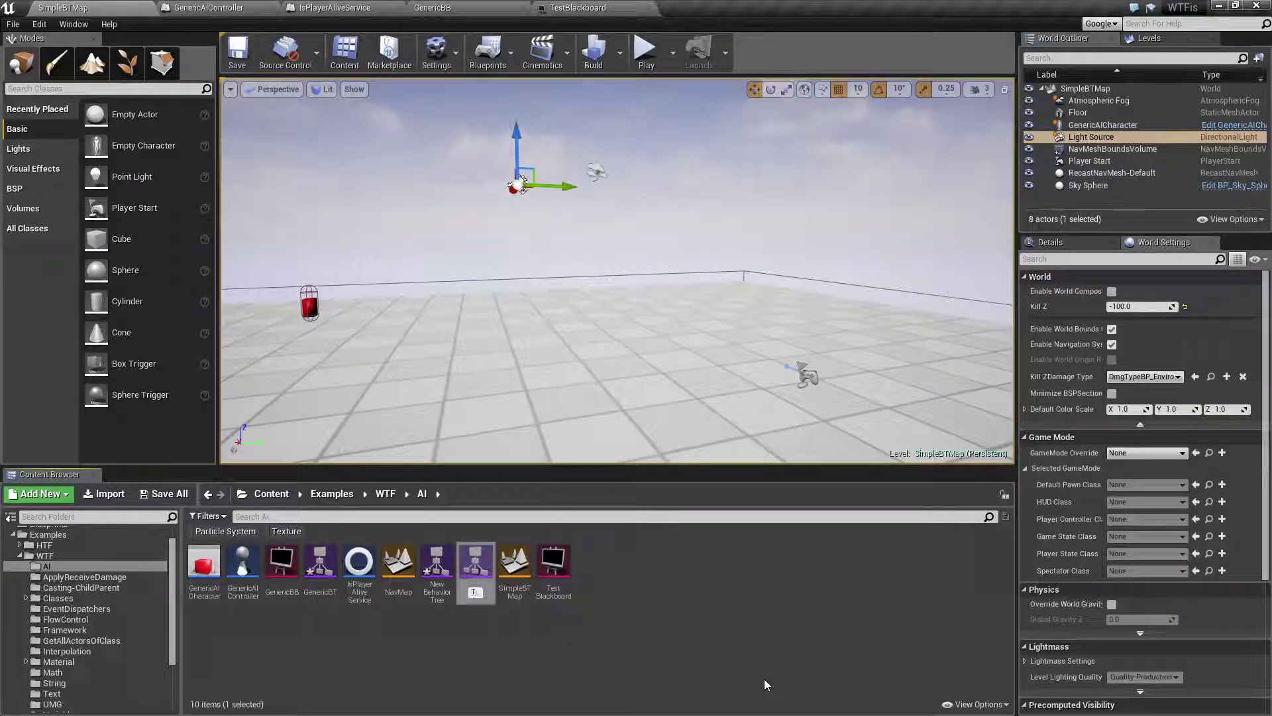
key("Return")
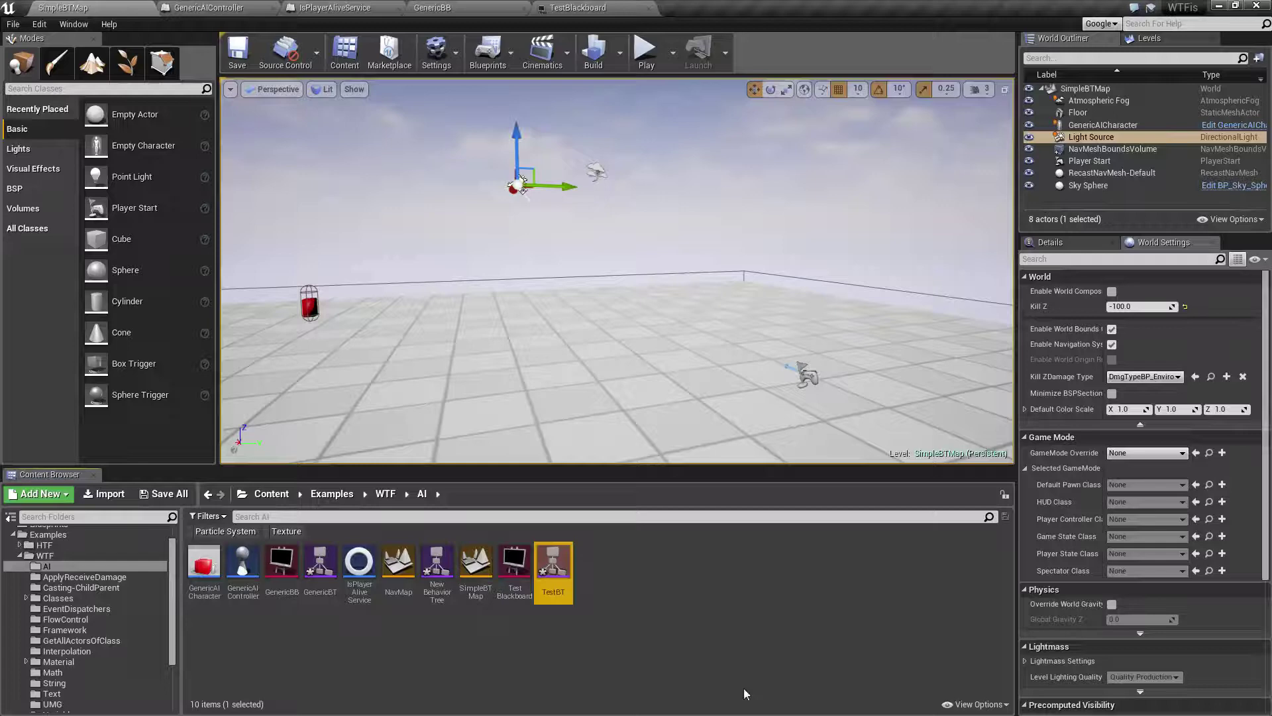
double_click(563, 574)
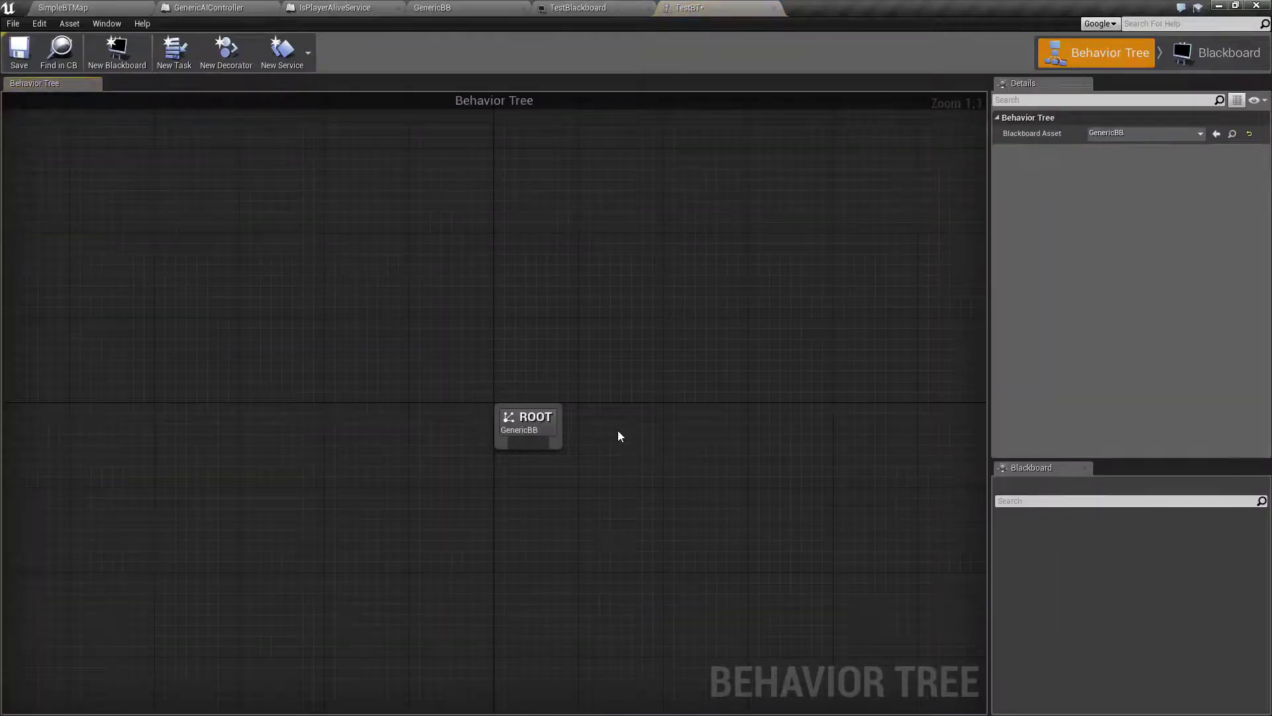
Step: Set TestBT's Blackboard Asset to TestBlackboard and save the tree
left_click(1138, 133)
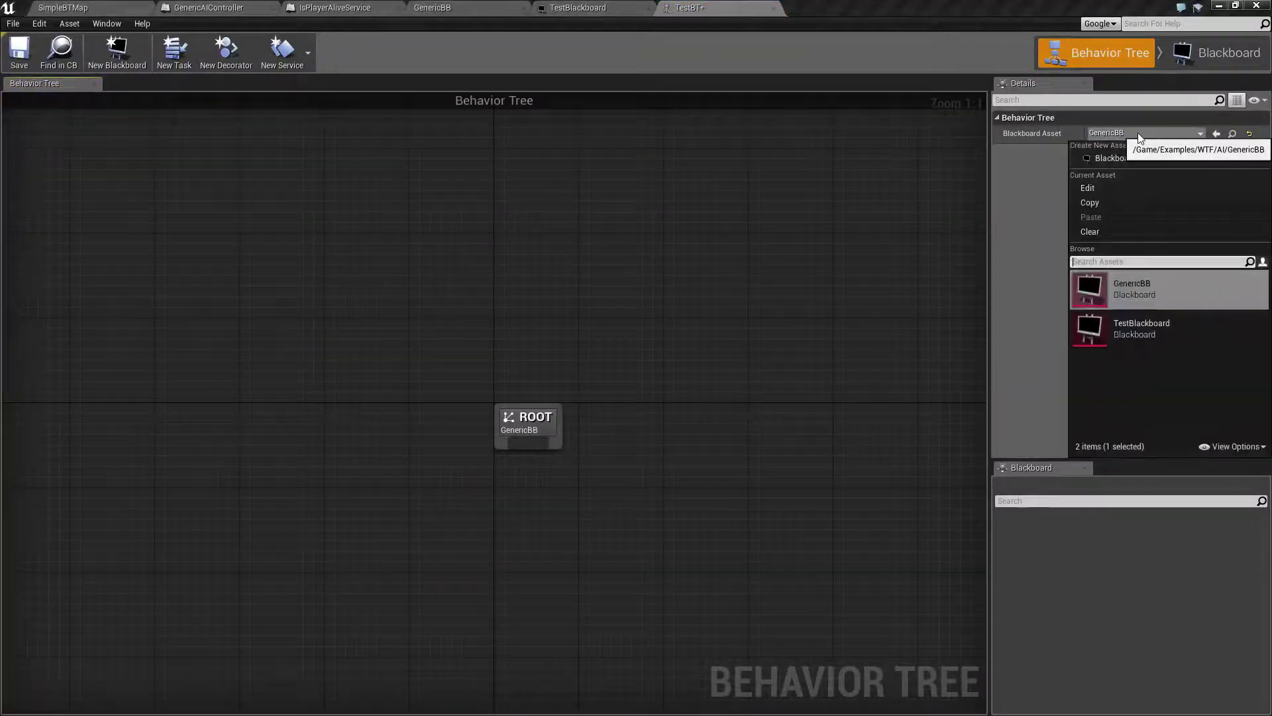
left_click(1139, 338)
left_click(19, 51)
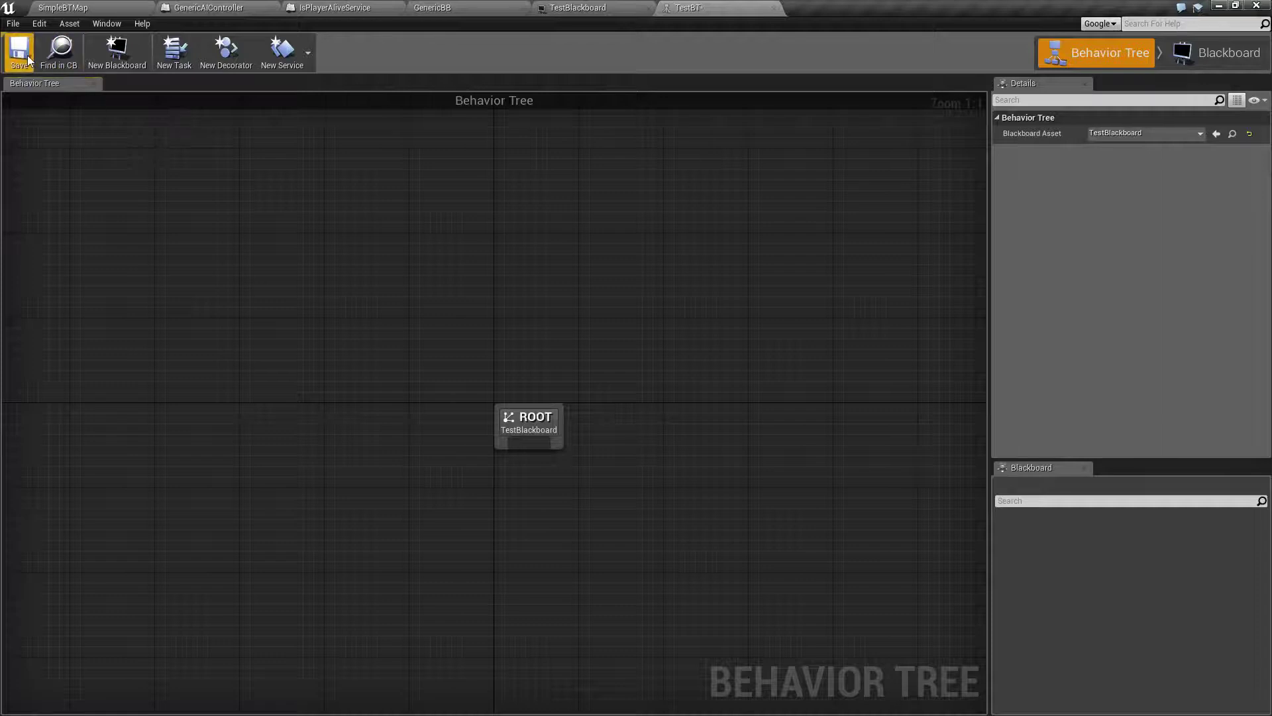
Step: Connect a new Selector node beneath ROOT
right_click_drag(547, 454, 650, 233)
left_click_drag(646, 226, 455, 391)
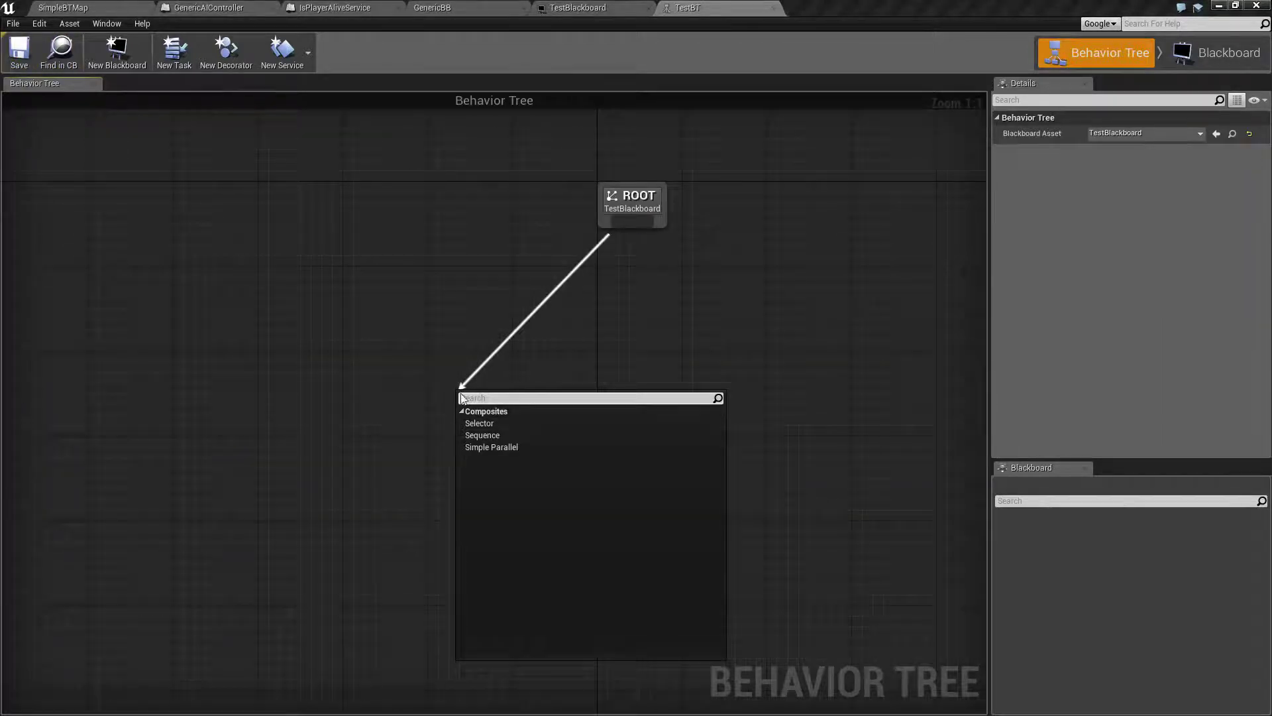
left_click(476, 421)
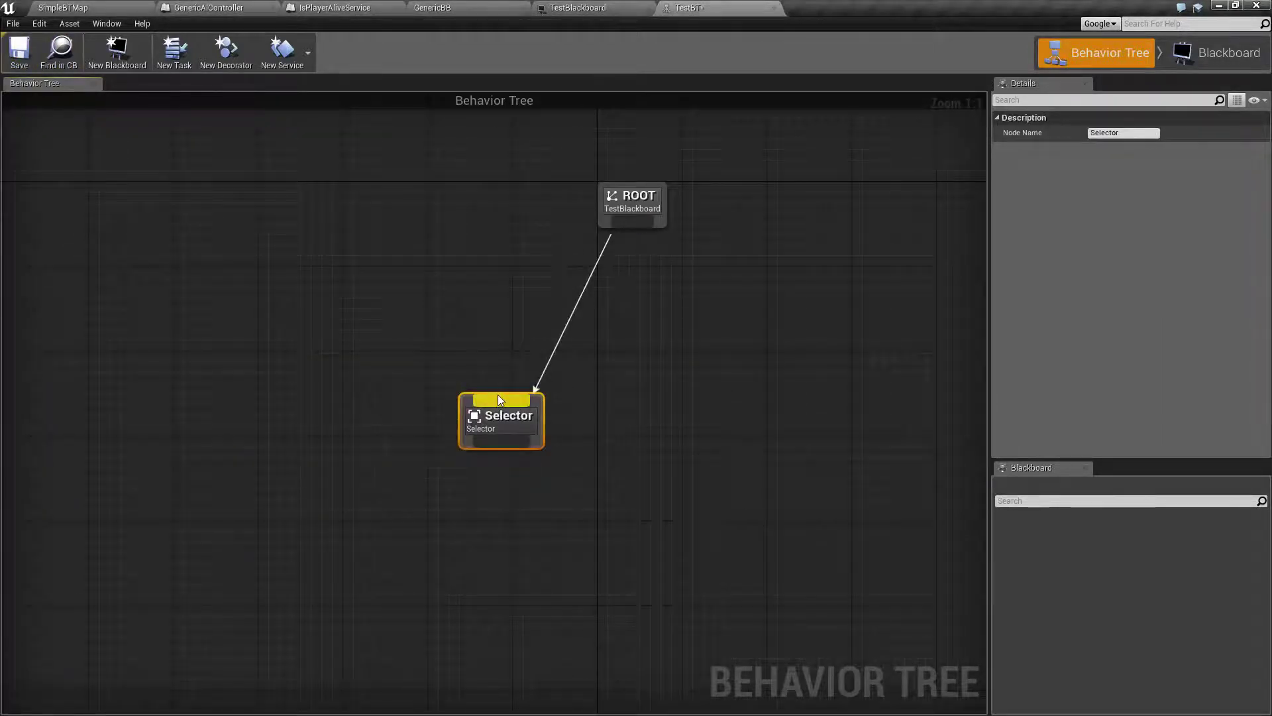
Step: Add a Blackboard decorator to the Selector via Add Decorator
right_click(498, 396)
mouse_move(537, 442)
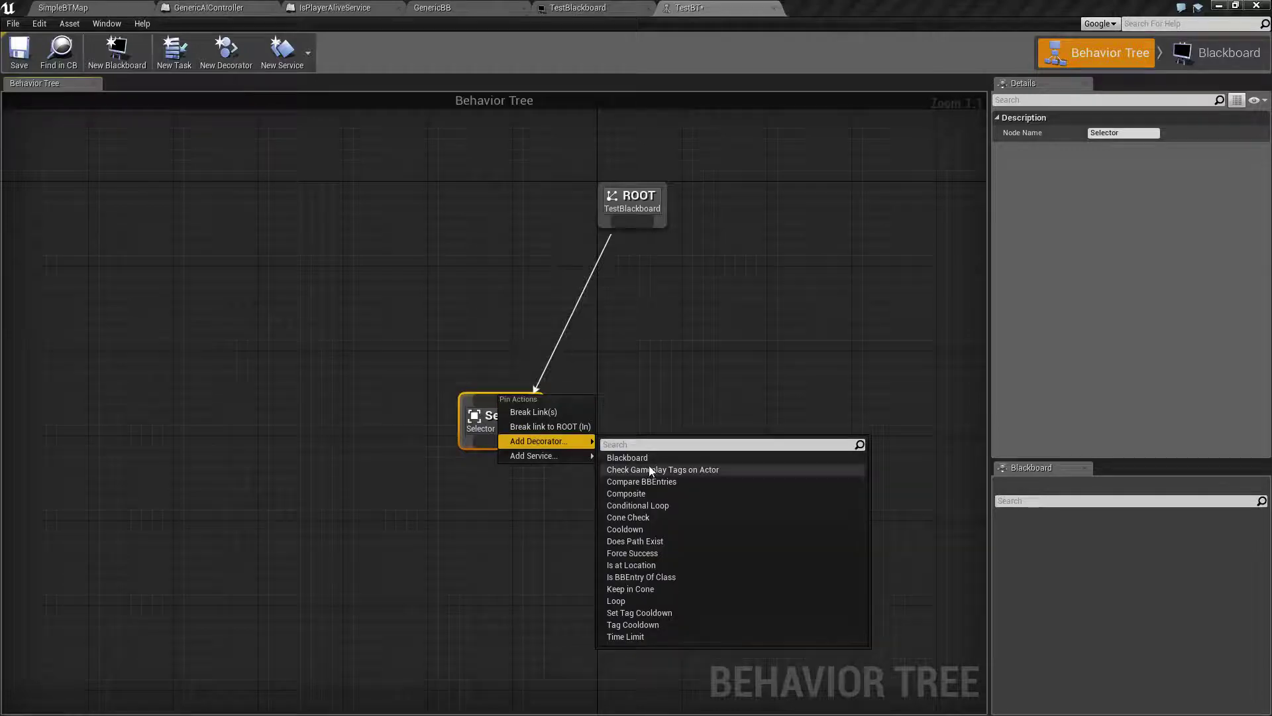
left_click(627, 457)
right_click(466, 363)
left_click(468, 320)
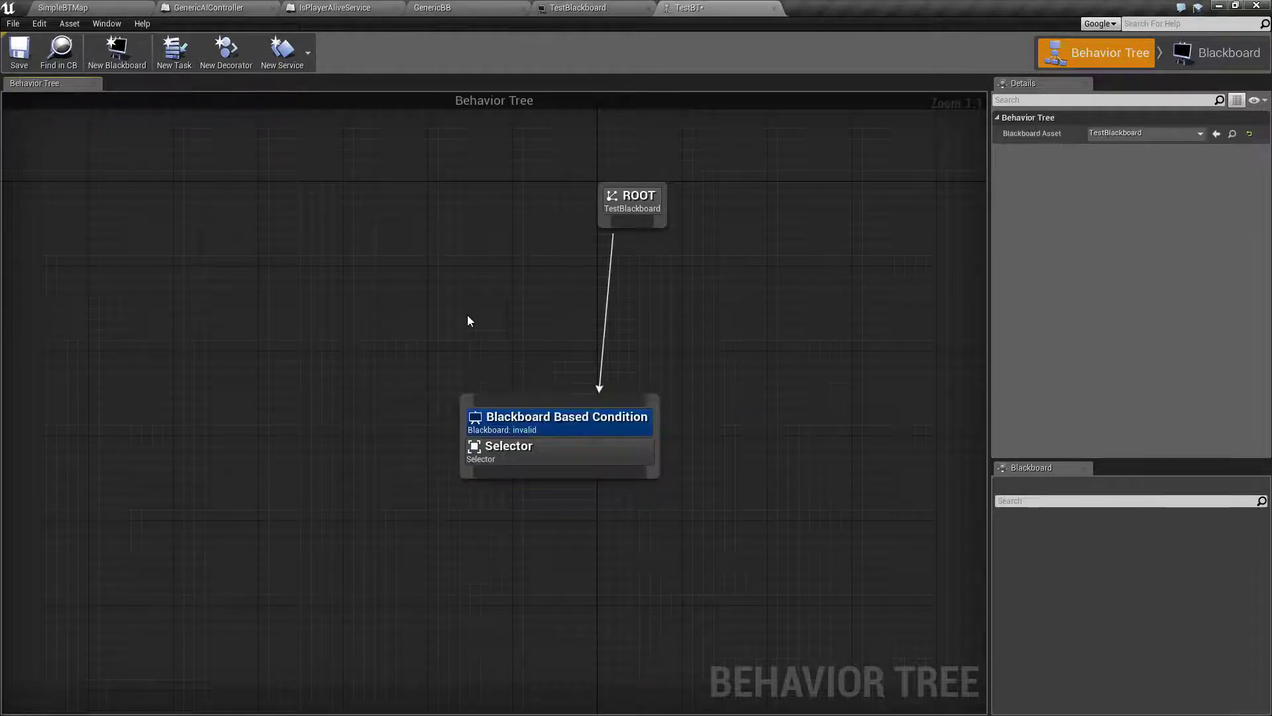
right_click_drag(467, 321, 404, 266)
Step: Select the Blackboard Based Condition decorator to see its Blackboard Key is None
left_click(488, 372)
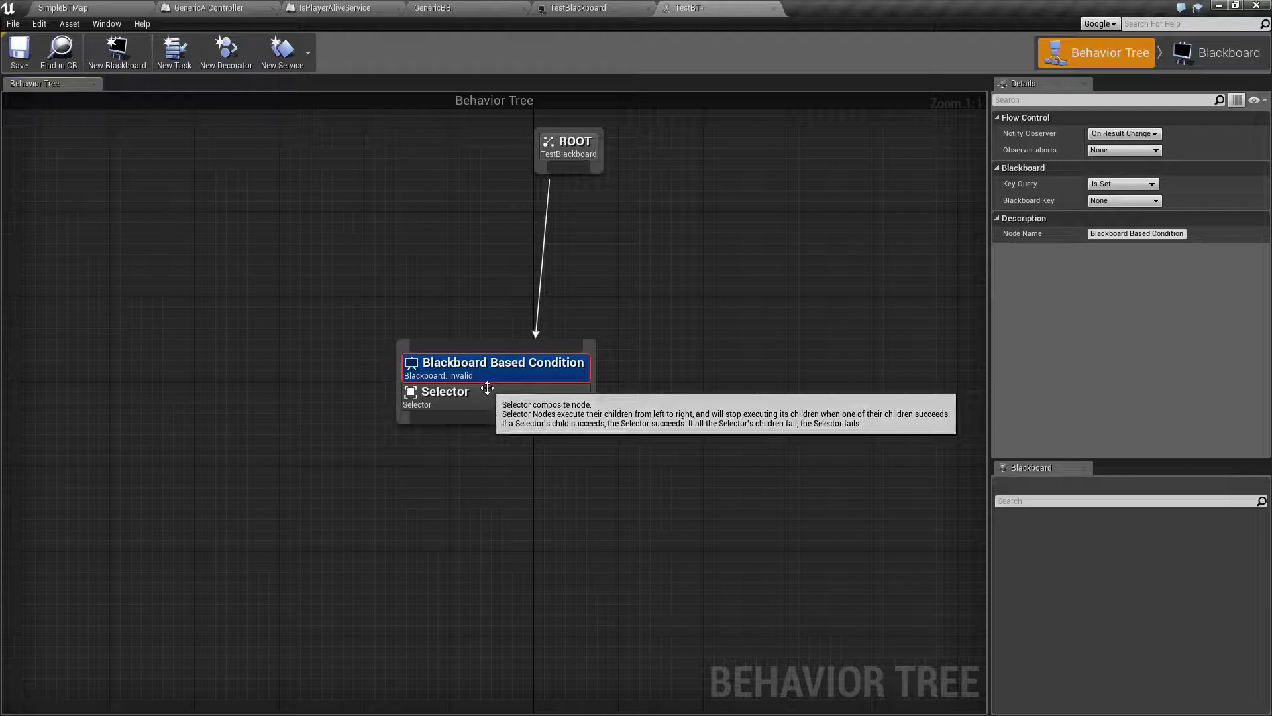
left_click(709, 461)
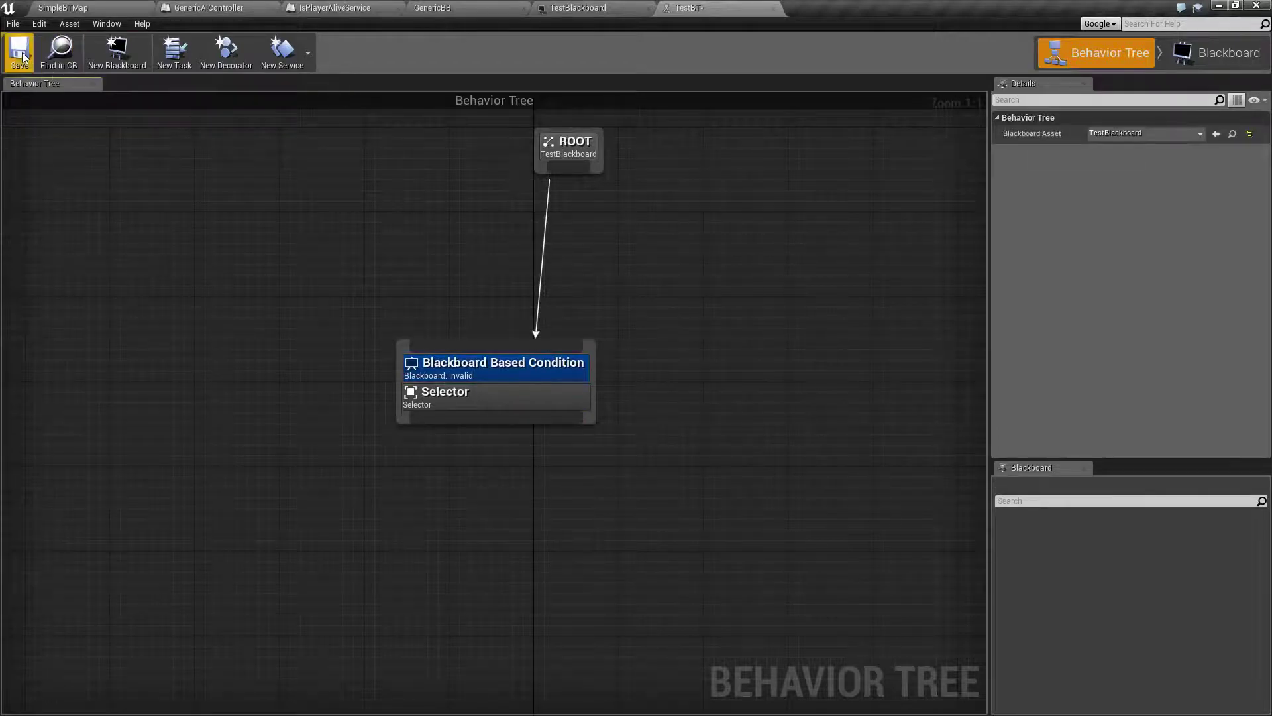
left_click_drag(322, 225, 684, 491)
right_click_drag(701, 400, 645, 401)
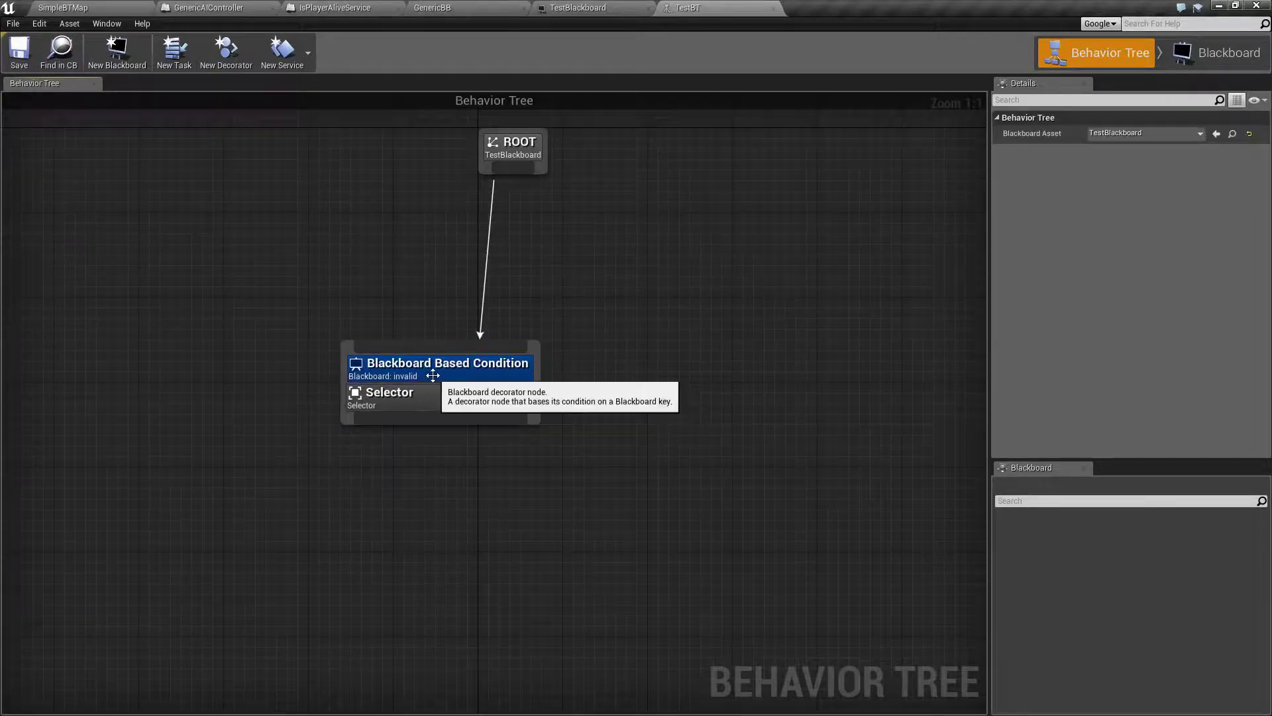
left_click(434, 375)
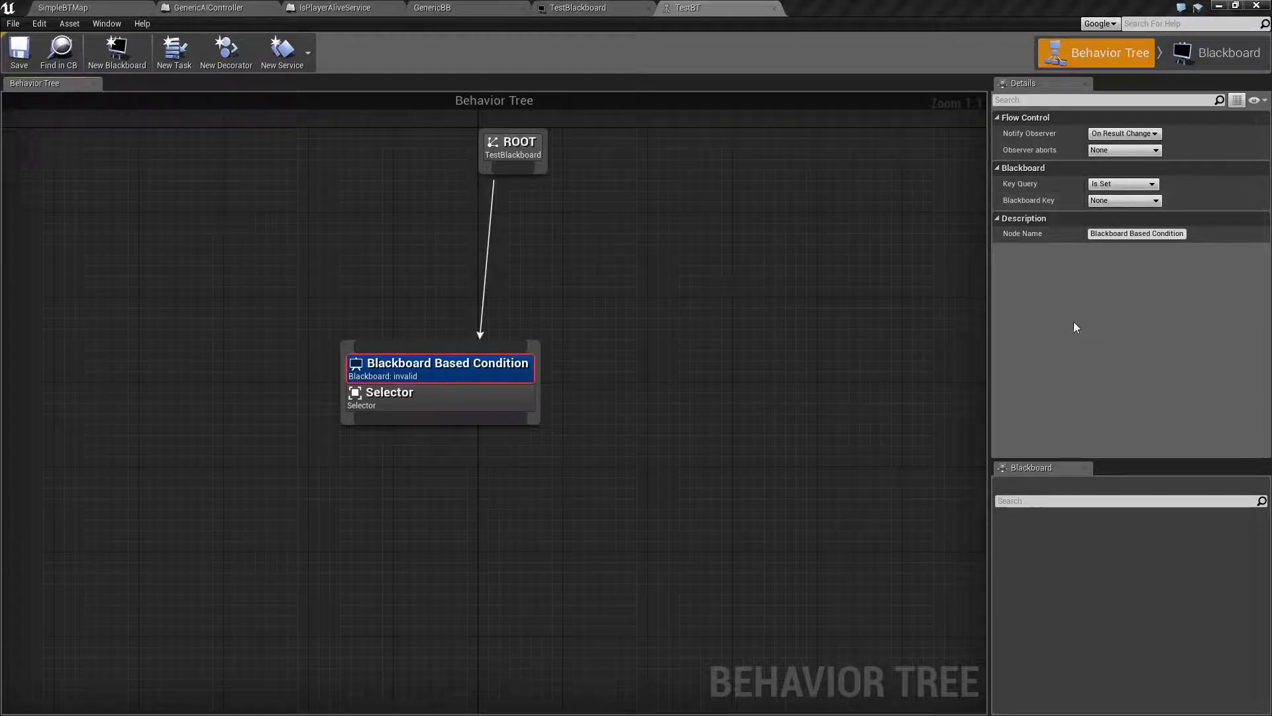
Step: Move the Selector node up and left, then reselect its Blackboard Based Condition decorator
left_click(1203, 53)
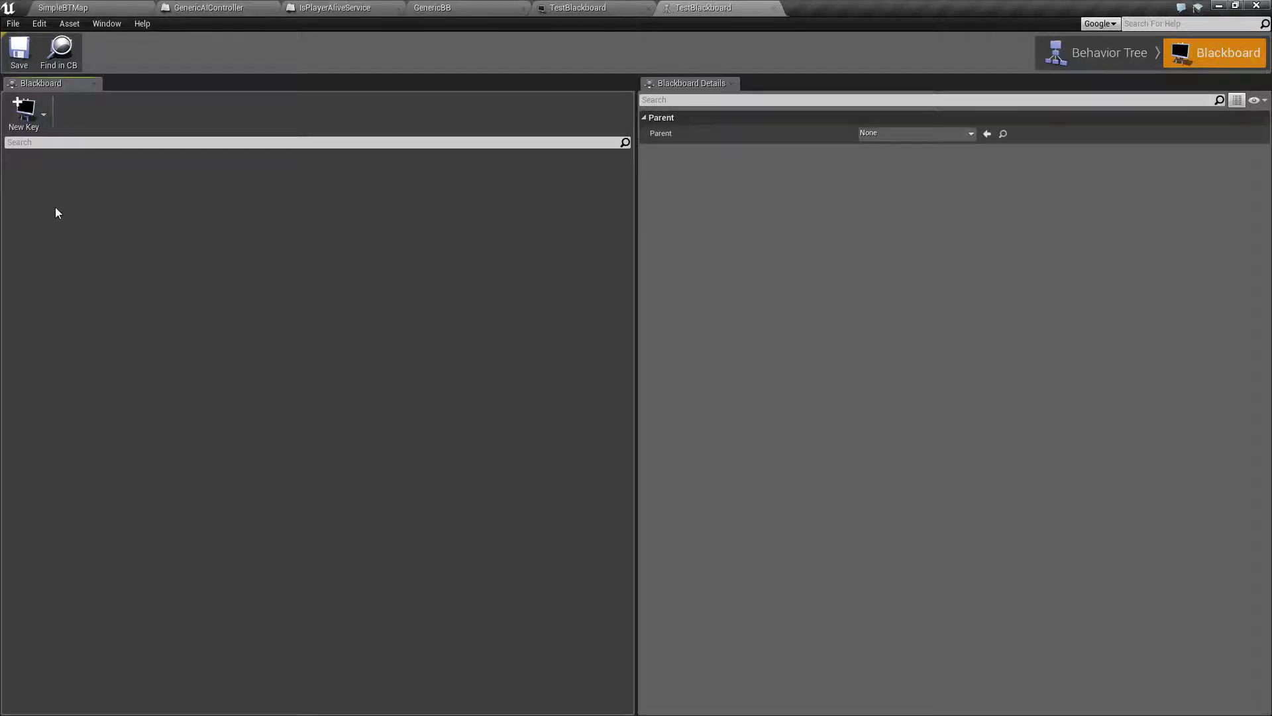
left_click(1138, 43)
left_click(407, 375)
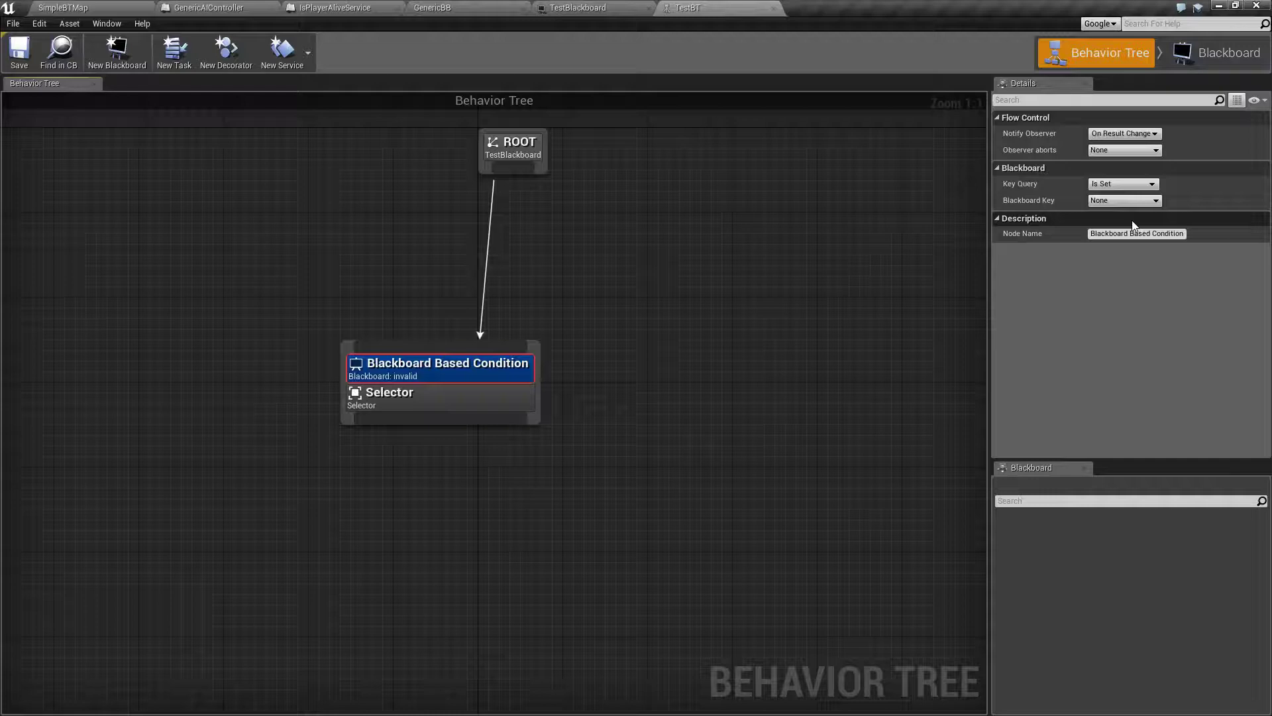
right_click_drag(577, 276, 603, 326)
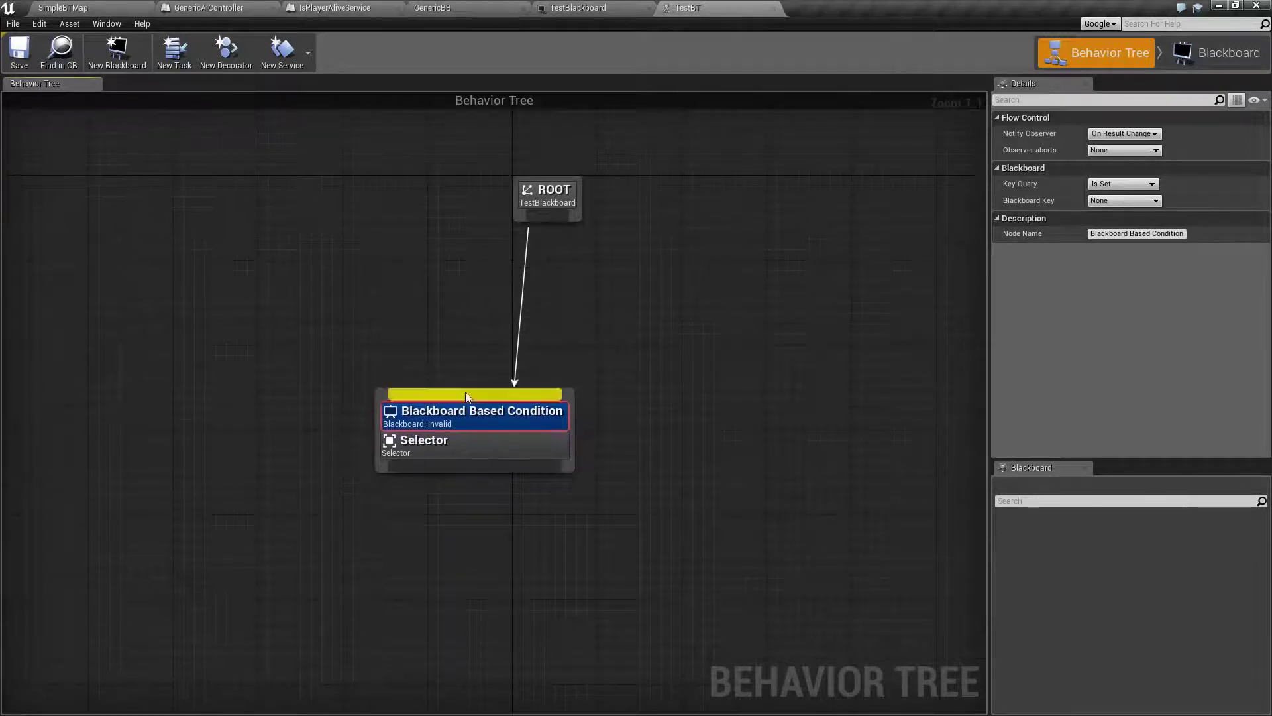
left_click(375, 405)
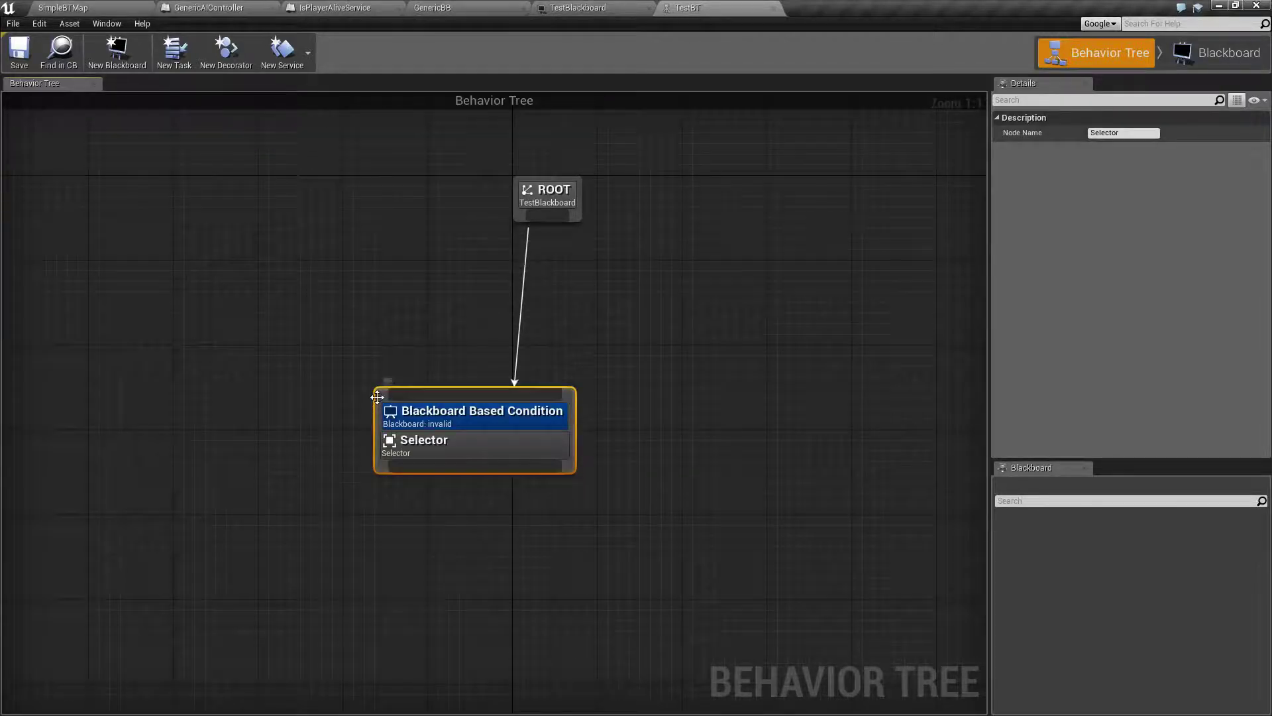
left_click_drag(377, 397, 321, 298)
right_click_drag(706, 350, 751, 371)
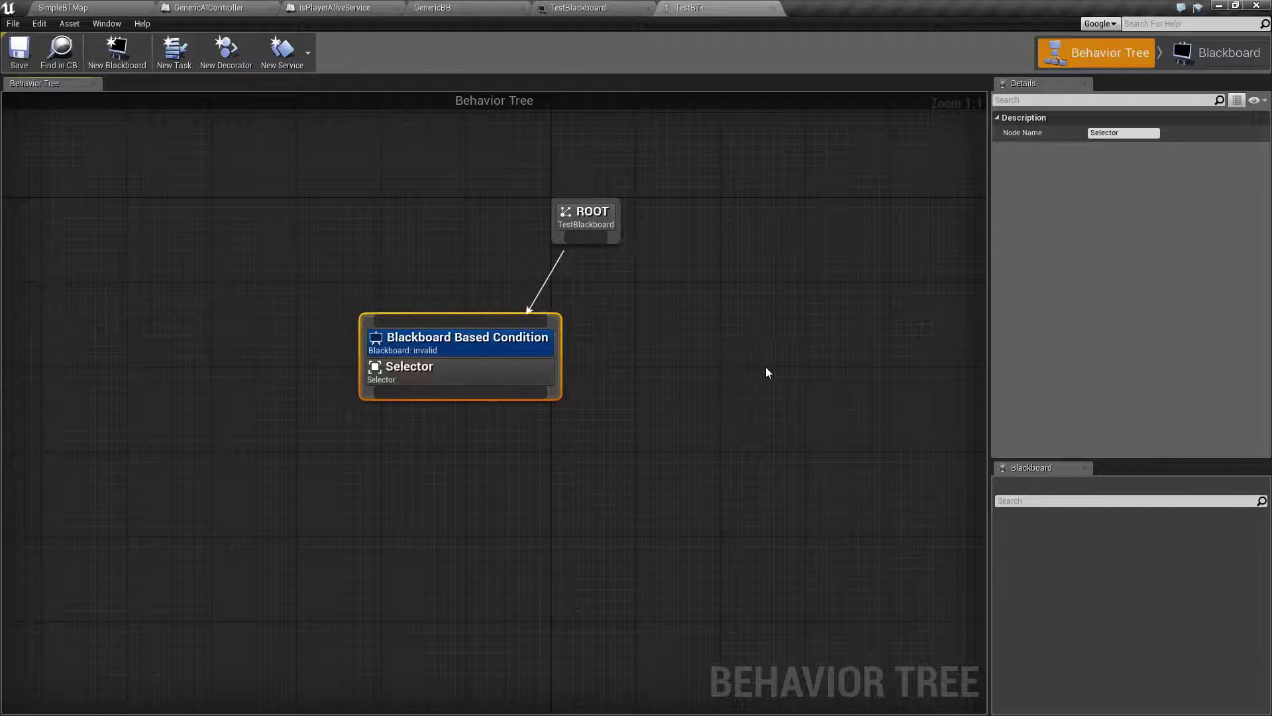
right_click_drag(661, 409, 767, 403)
left_click(588, 345)
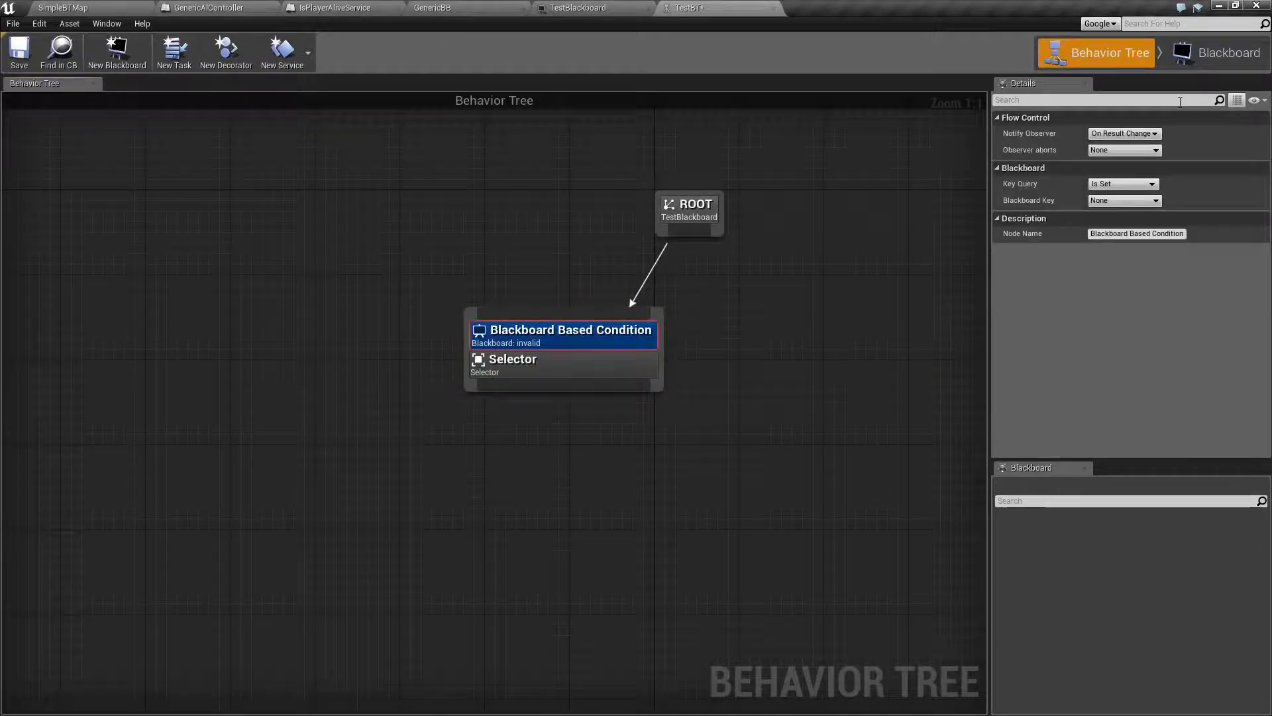
Step: In Blackboard mode, add a new Bool key named IsPlayerAlive
left_click(1198, 61)
left_click(25, 121)
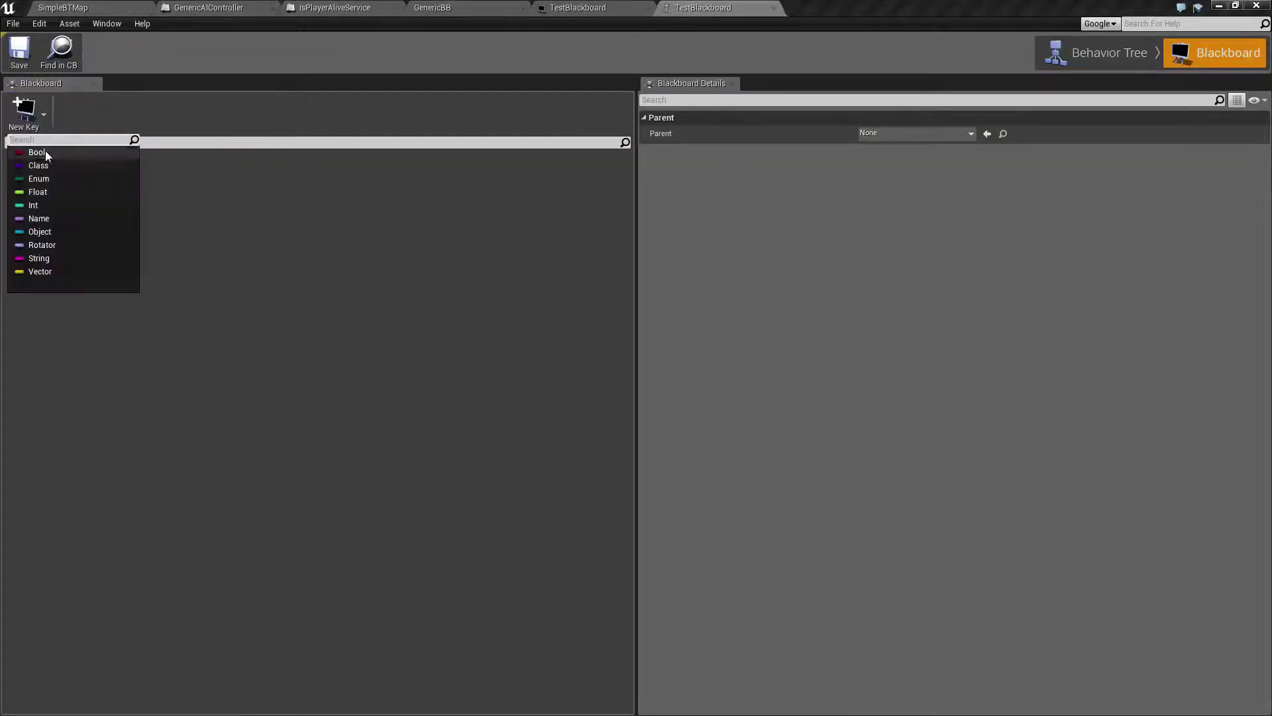
left_click(44, 152)
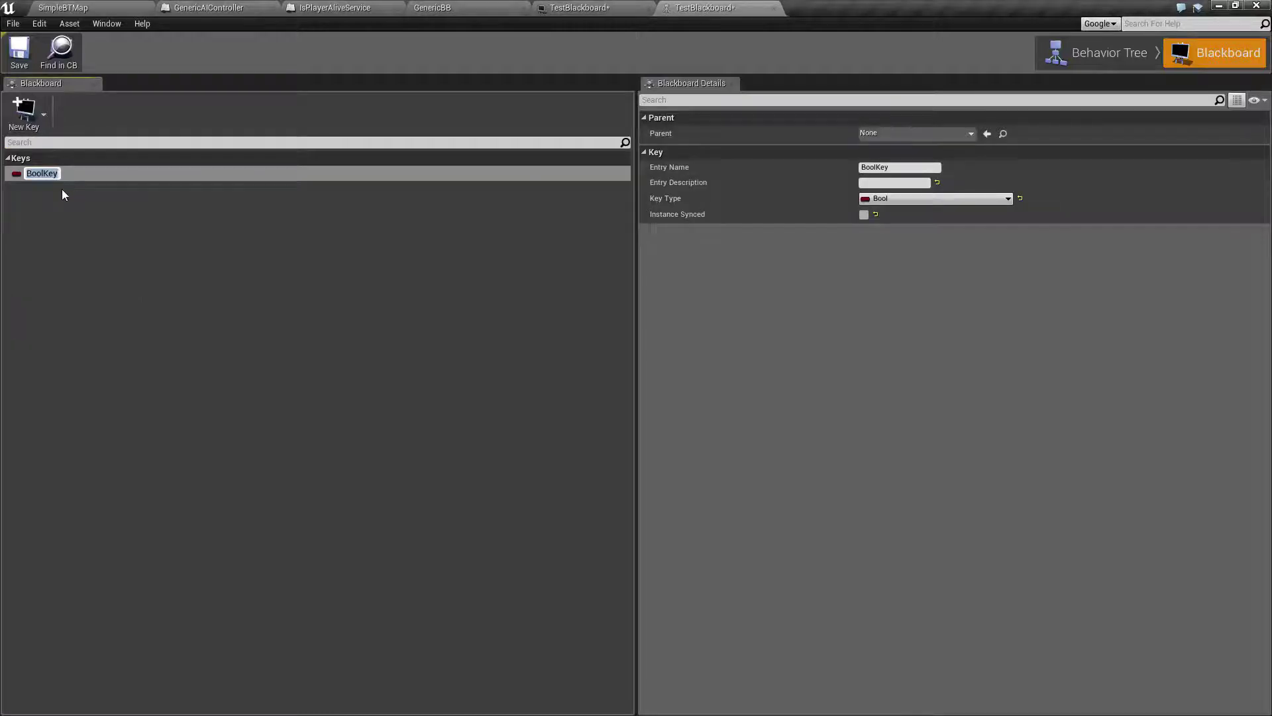
type("IsPlayerAlive")
key("Return")
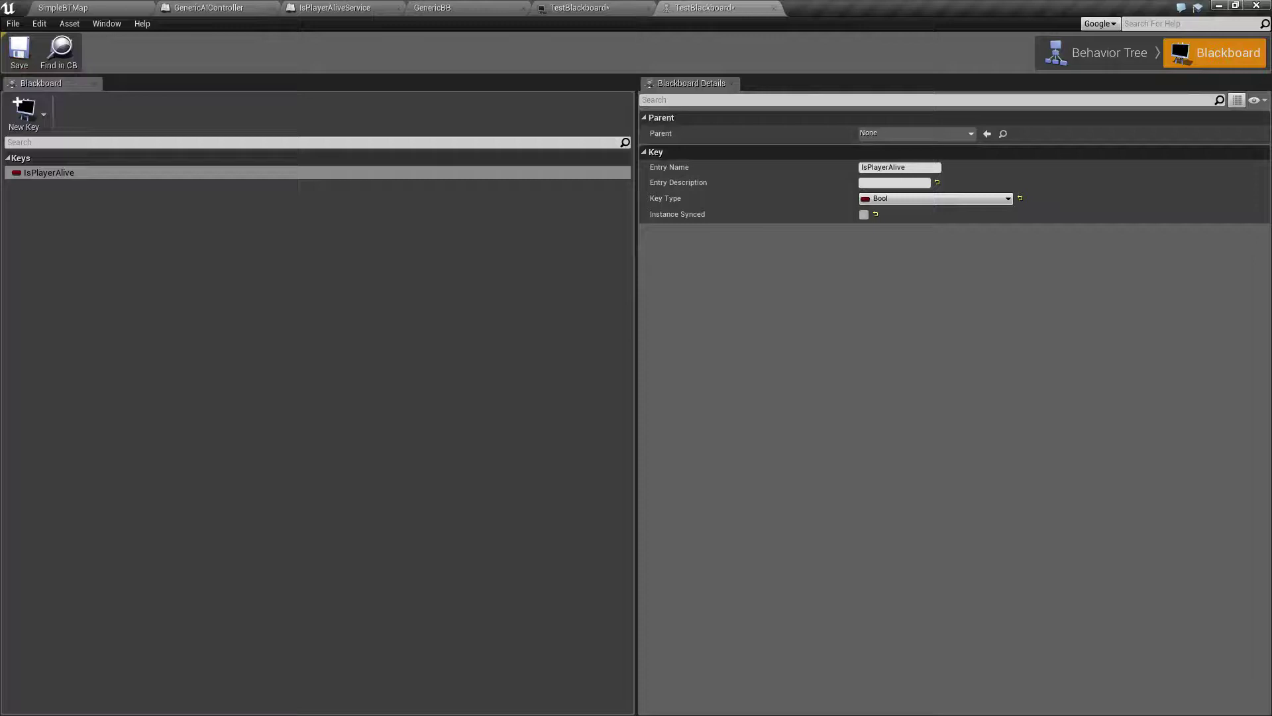
Step: Set the decorator's Blackboard Key to IsPlayerAlive, then return to Blackboard mode
left_click(1110, 53)
left_click(563, 331)
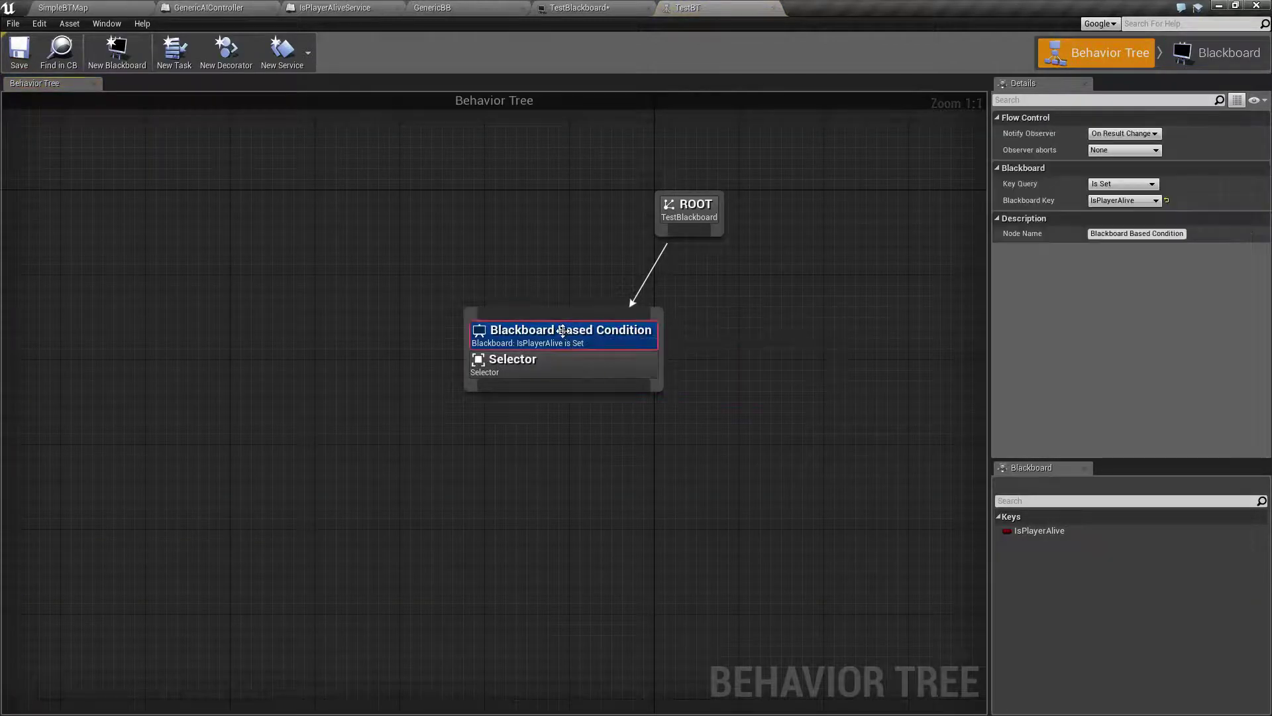
left_click(1119, 200)
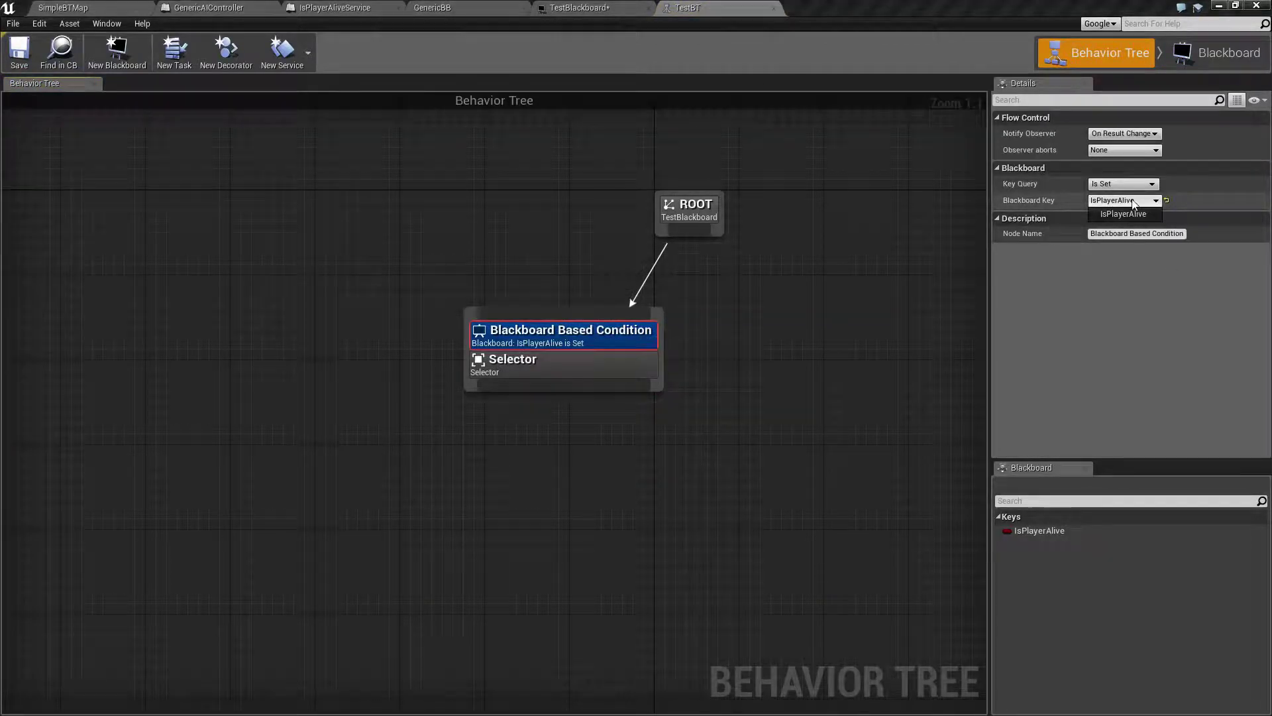
left_click(1125, 213)
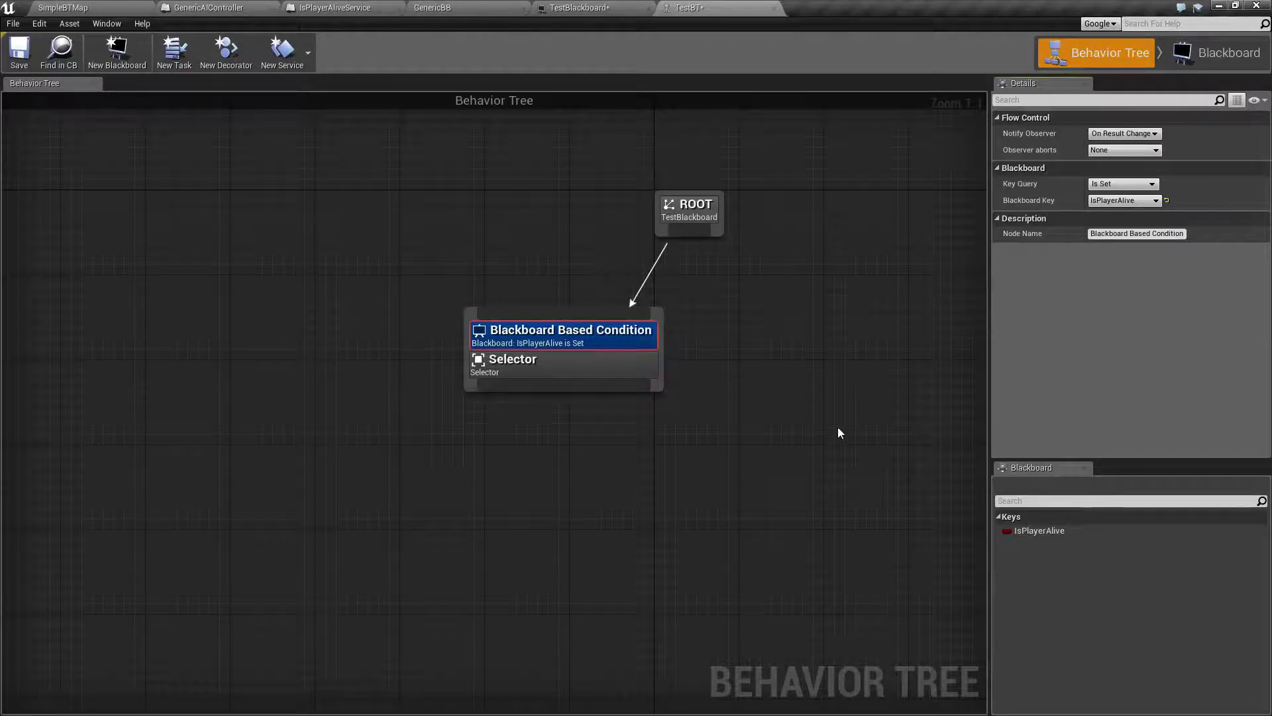
left_click(1215, 58)
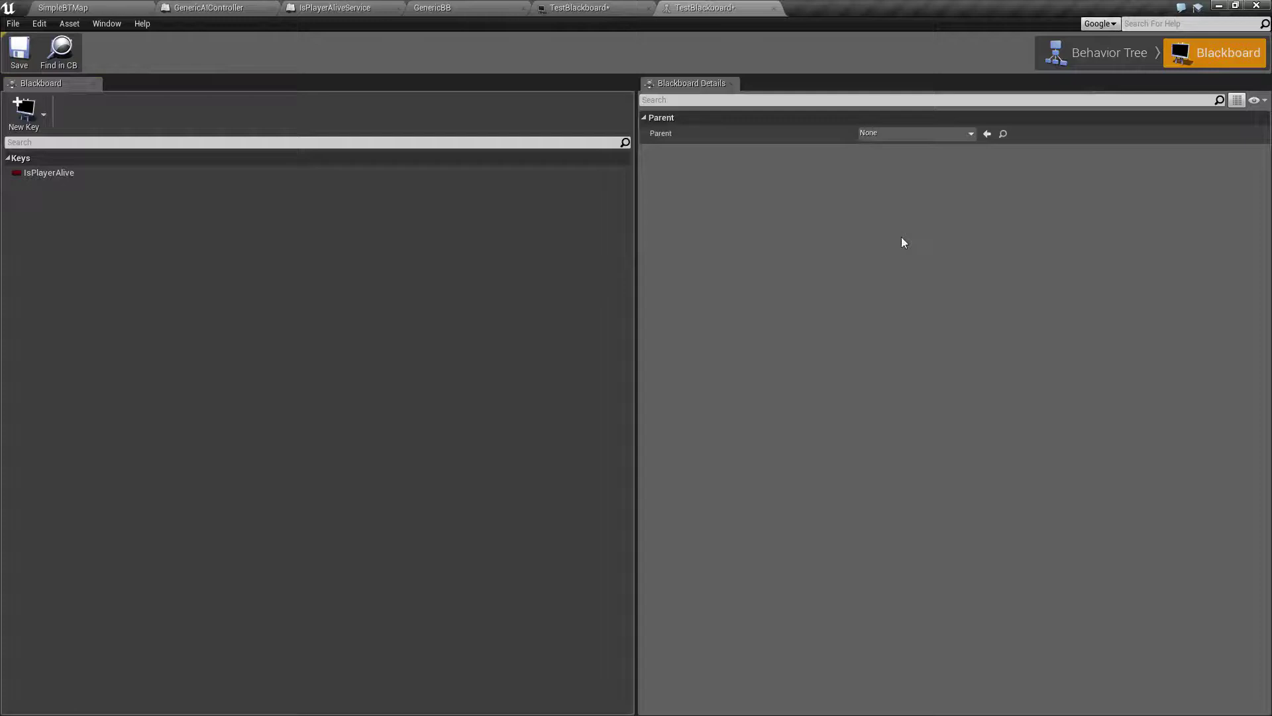
Step: Back in the tree graph, select the Selector and browse the service classes without adding one
left_click(1087, 55)
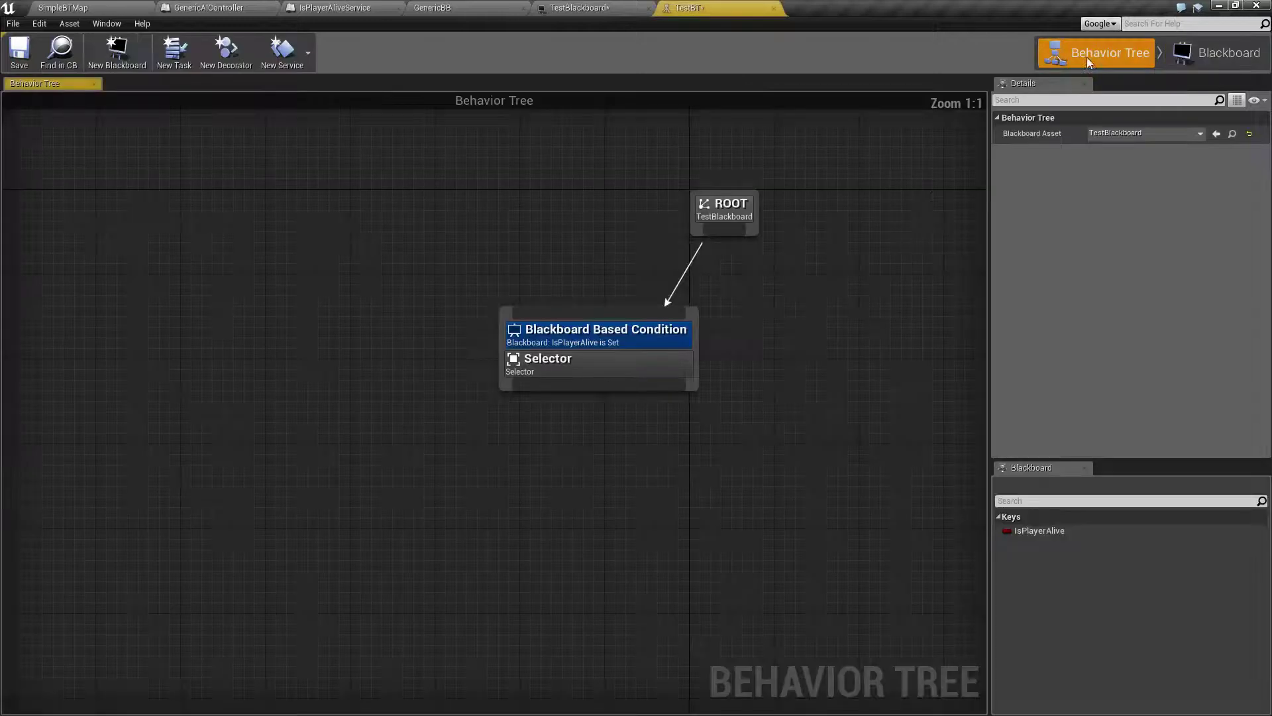
left_click(542, 351)
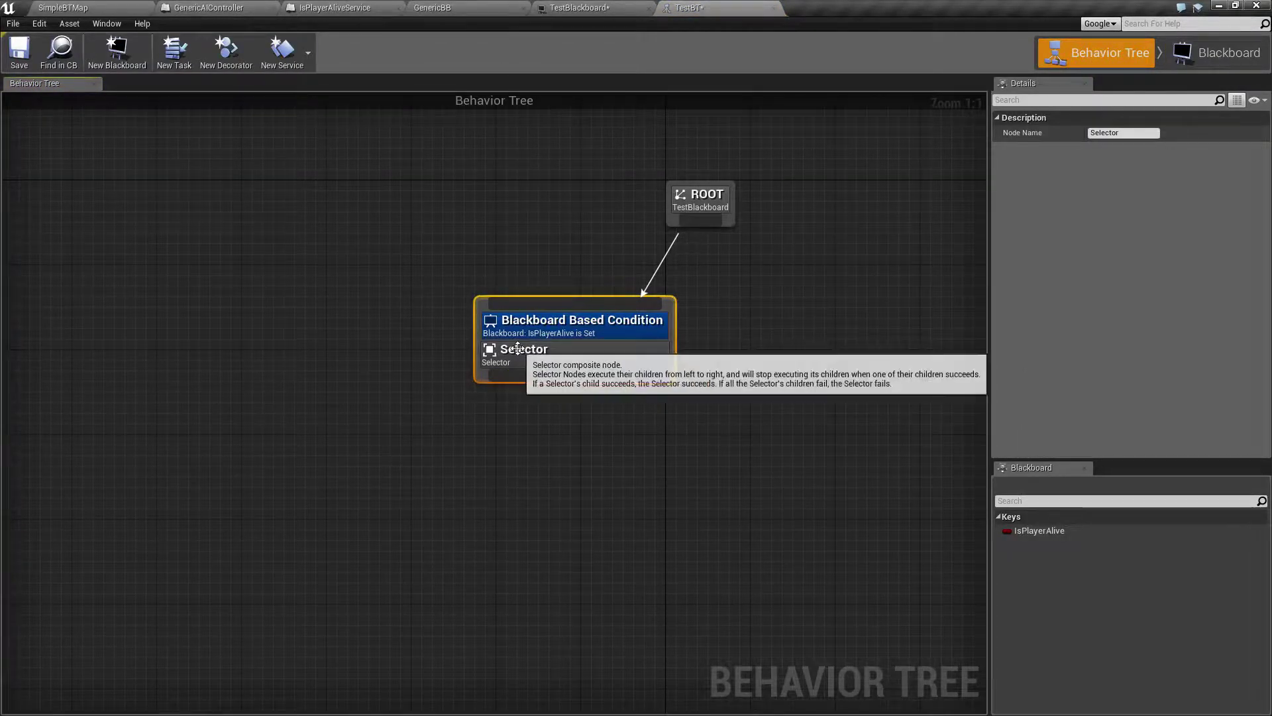
left_click(293, 53)
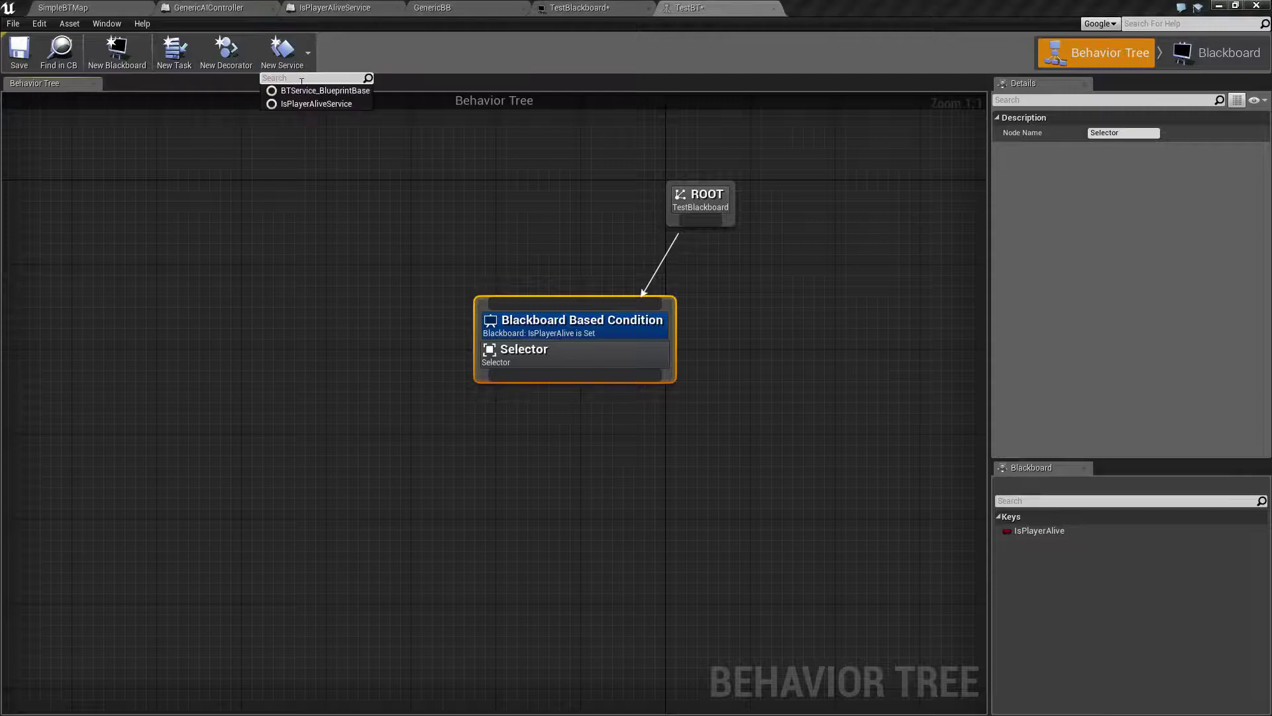
left_click(267, 204)
Step: Attach IsPlayerAliveService to the Selector and select it to show its properties
right_click(560, 353)
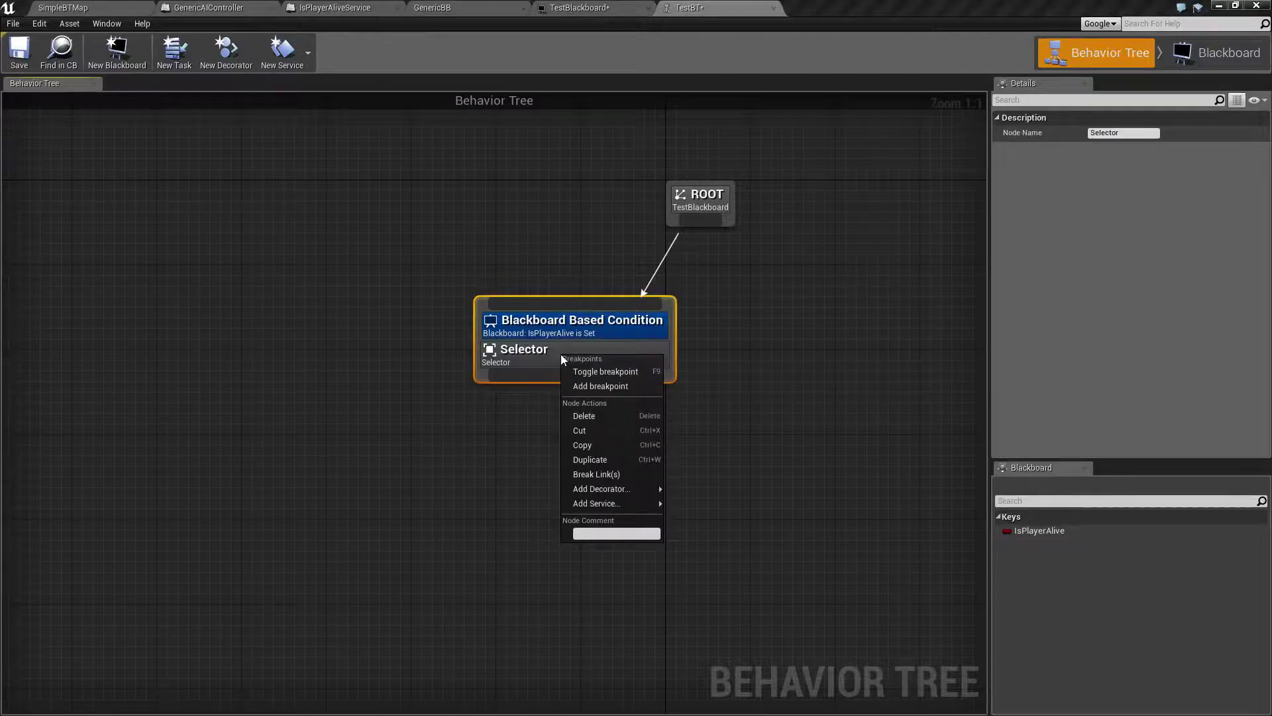
mouse_move(639, 503)
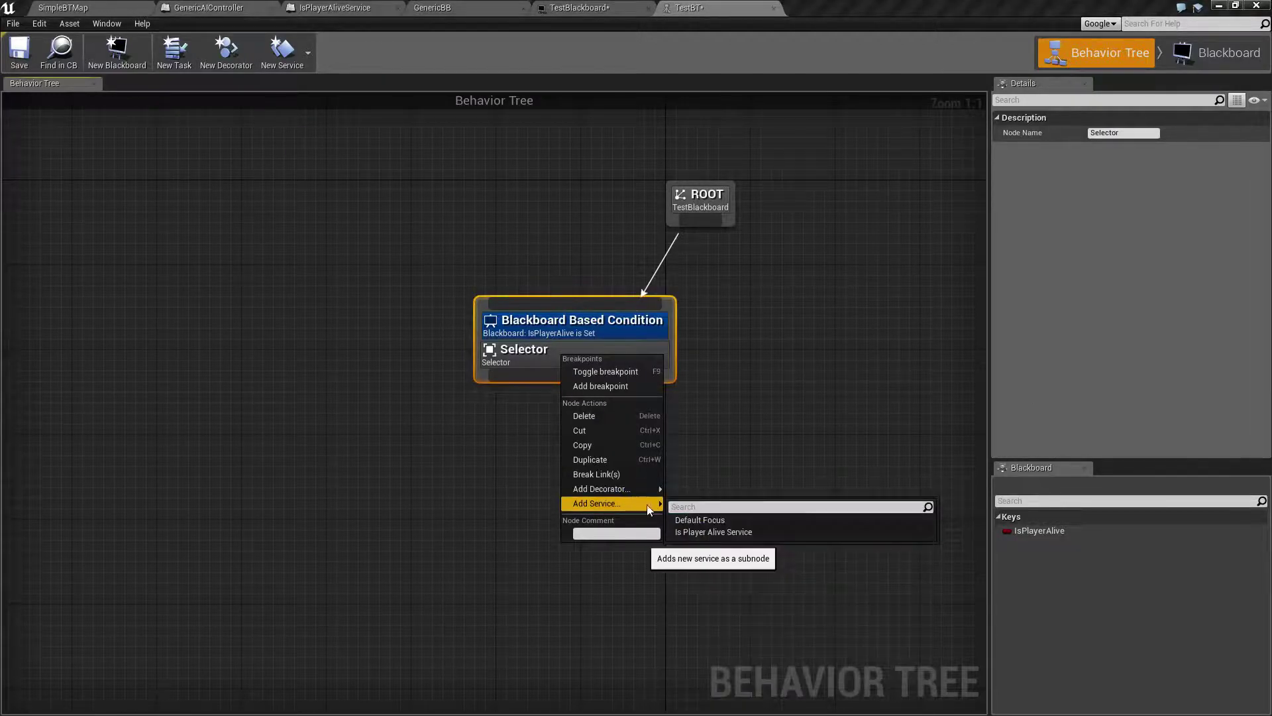
left_click(721, 532)
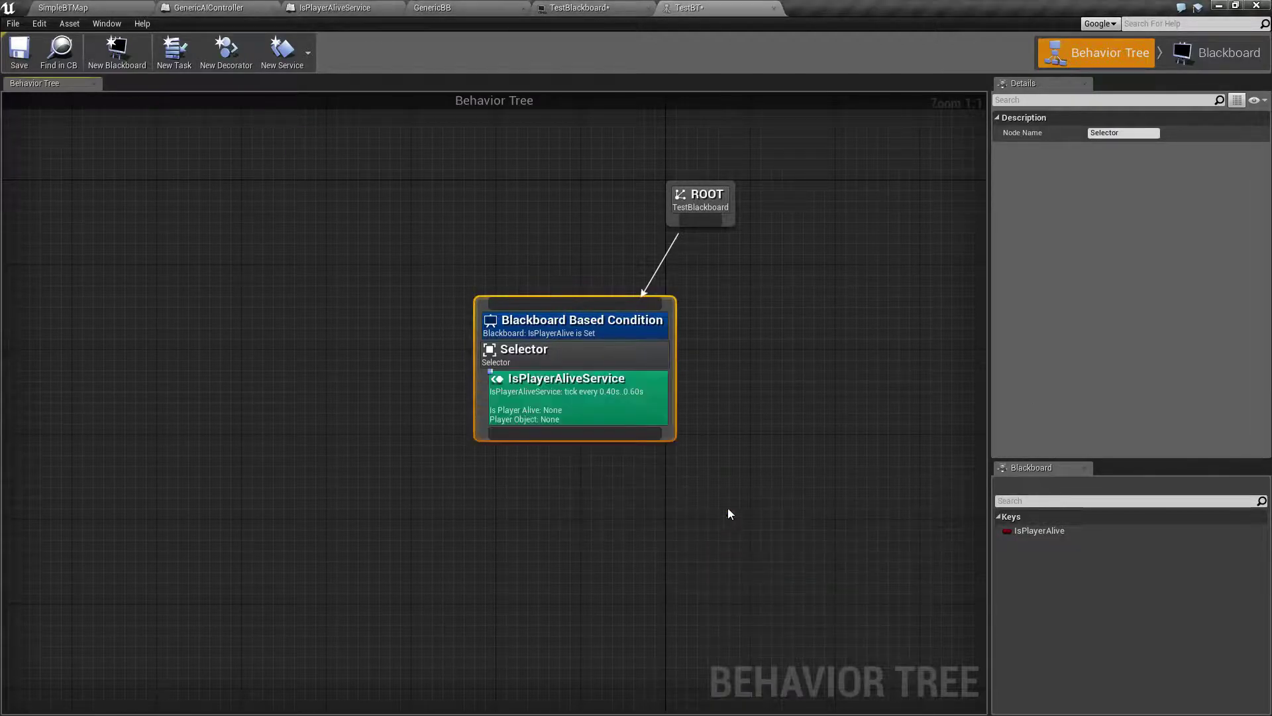
left_click(598, 415)
right_click_drag(676, 446, 473, 310)
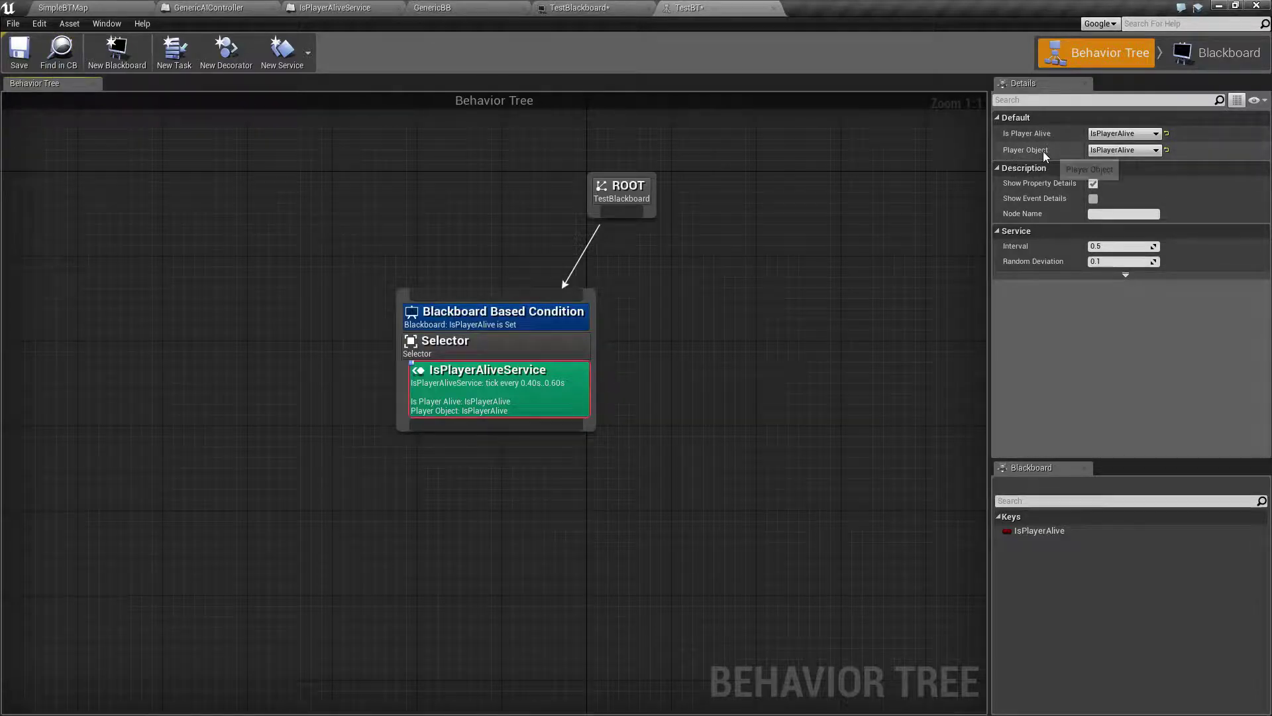
Step: Open the service's Blueprint and inspect its IsPlayerAlive and PlayerObject variables
double_click(491, 412)
right_click_drag(491, 412, 857, 390)
left_click(53, 173)
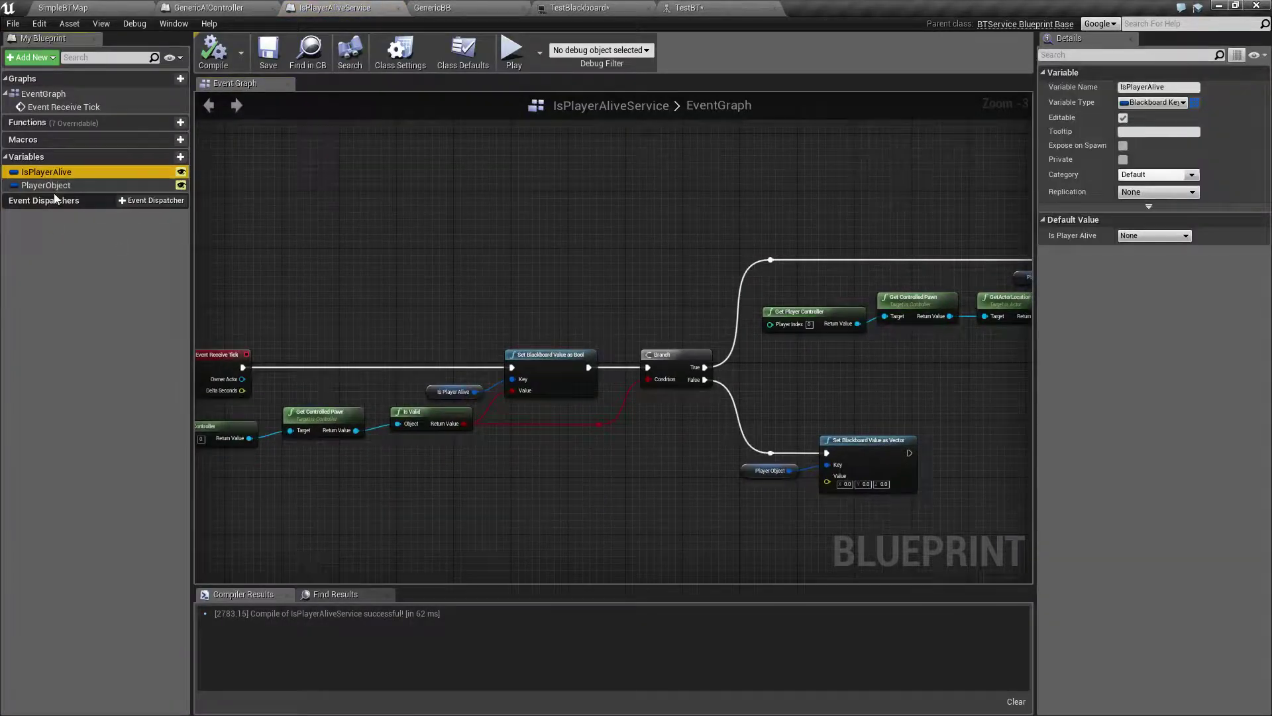
left_click(53, 186)
left_click(53, 173)
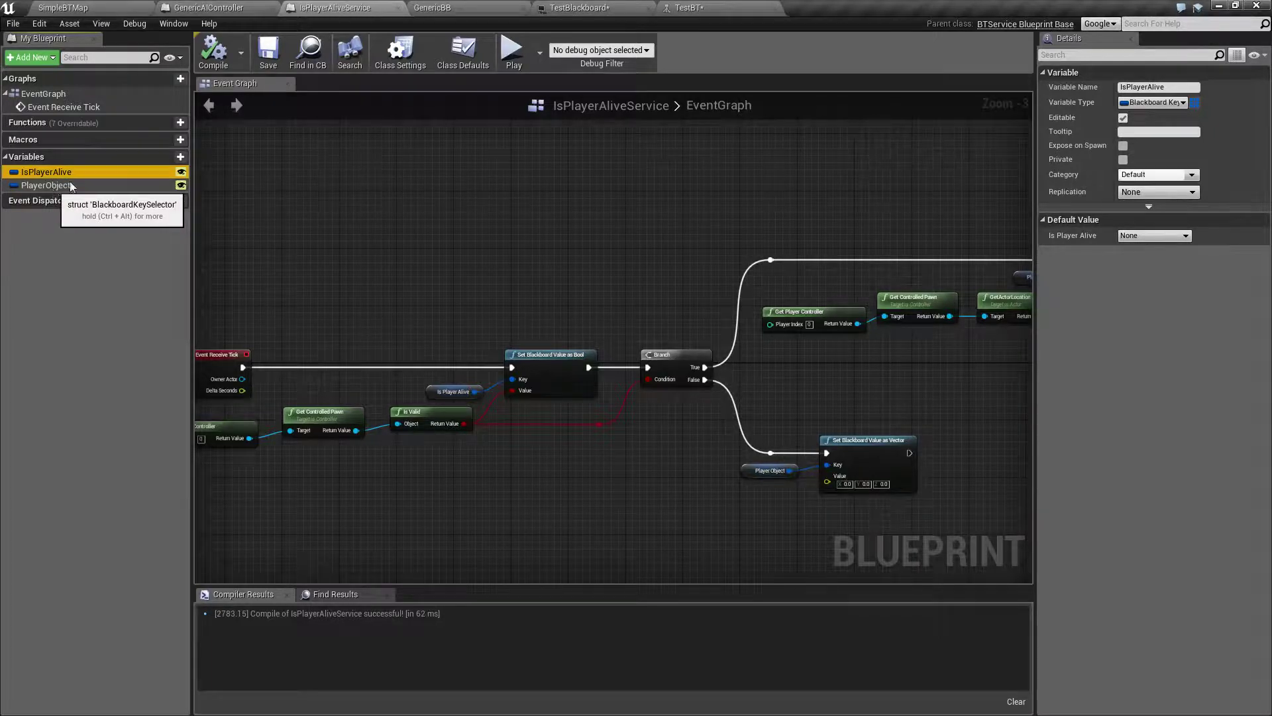
Step: Close the TestBlackboard editor and check the IsPlayerAlive key in TestBT's blackboard view
left_click(578, 9)
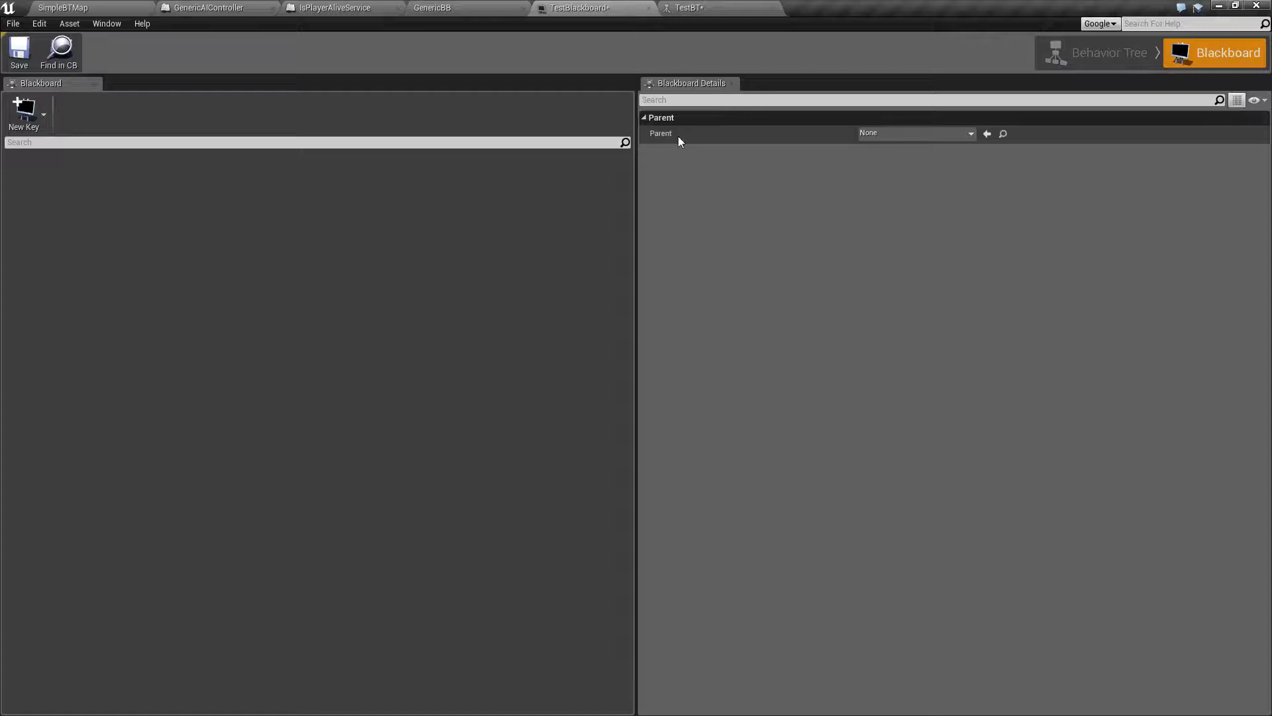
left_click(648, 8)
left_click(599, 7)
left_click(1190, 57)
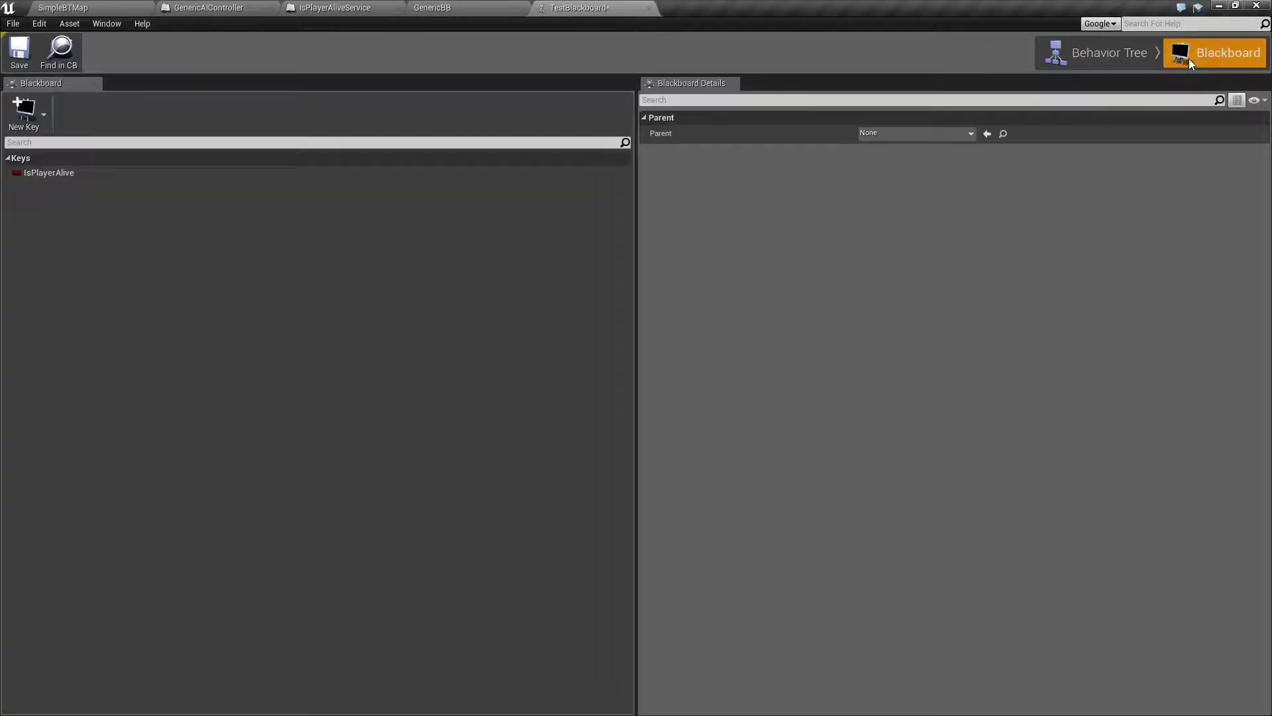
left_click(56, 176)
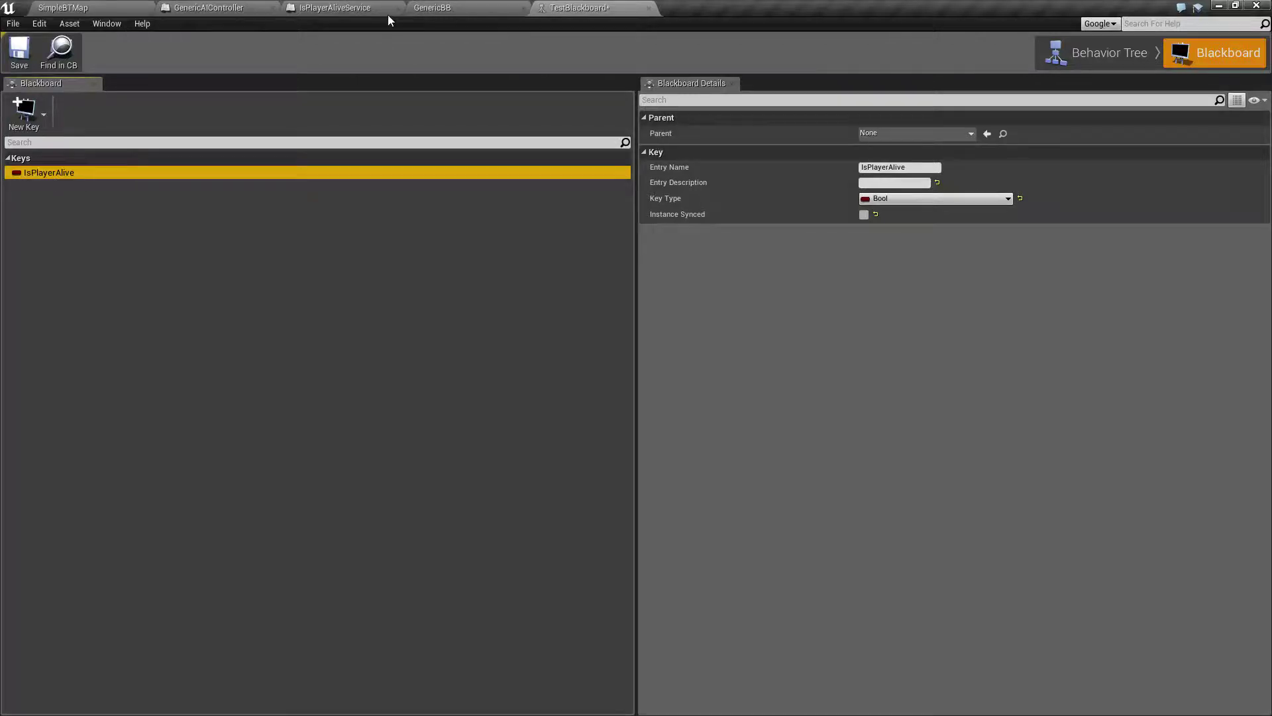
Step: Look over the service Blueprint and GenericBB, then put TestBT back in Behavior Tree mode
left_click(335, 8)
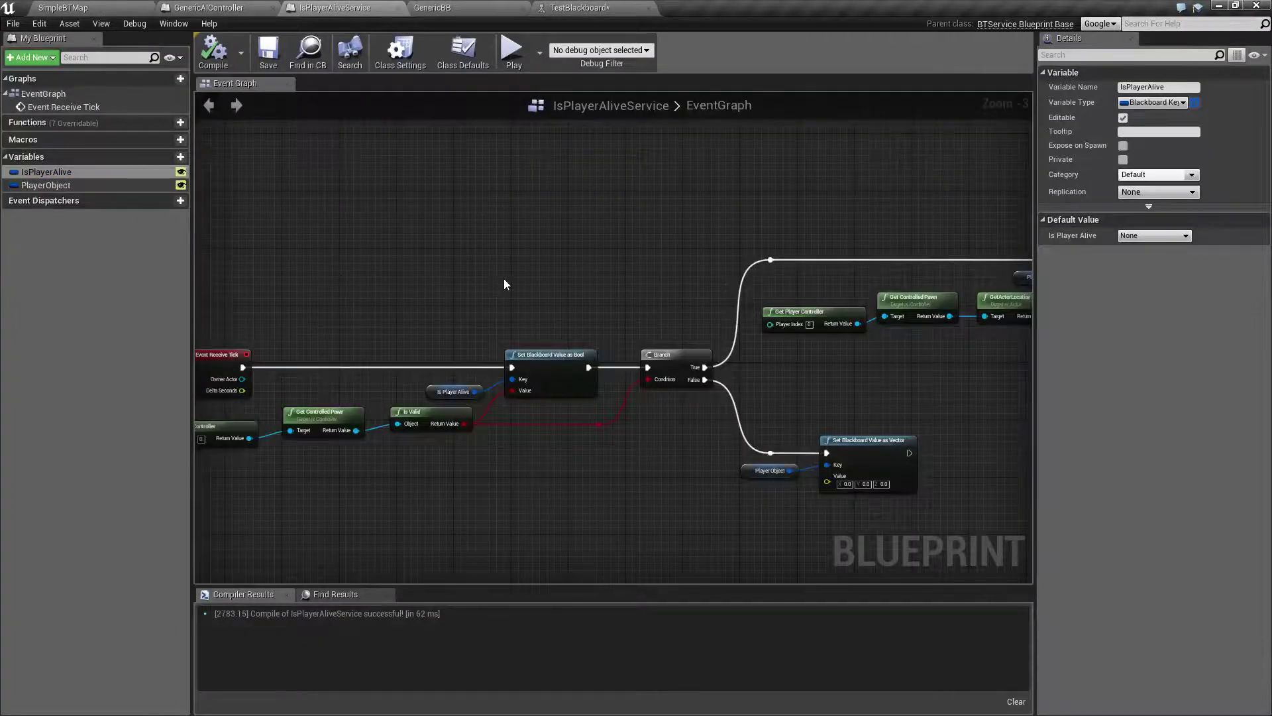
right_click_drag(504, 284, 464, 280)
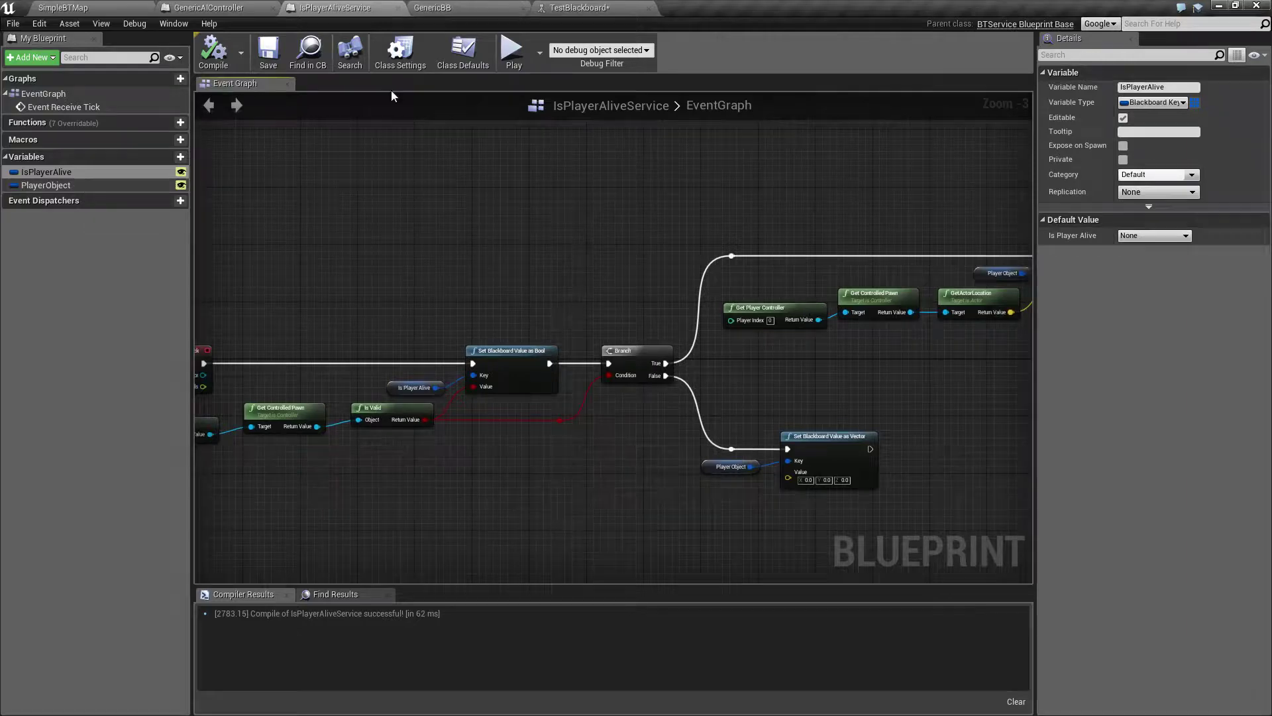
left_click(444, 7)
left_click(596, 8)
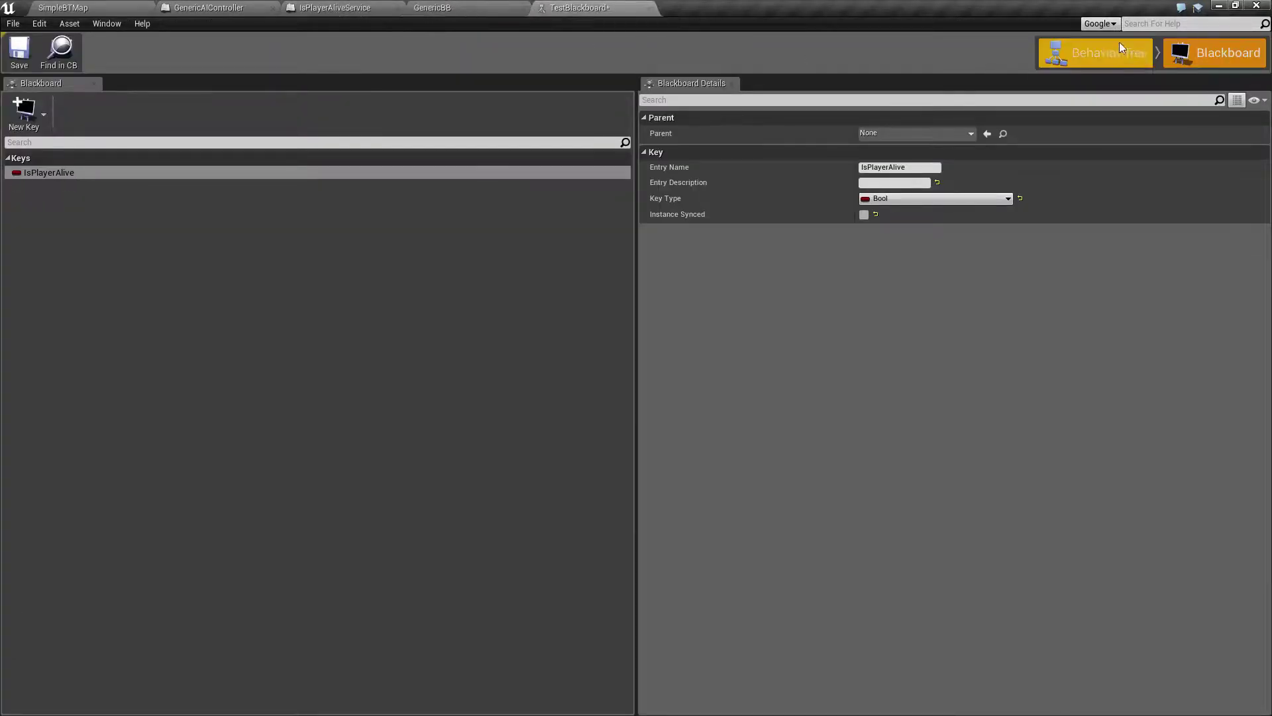
left_click(1110, 51)
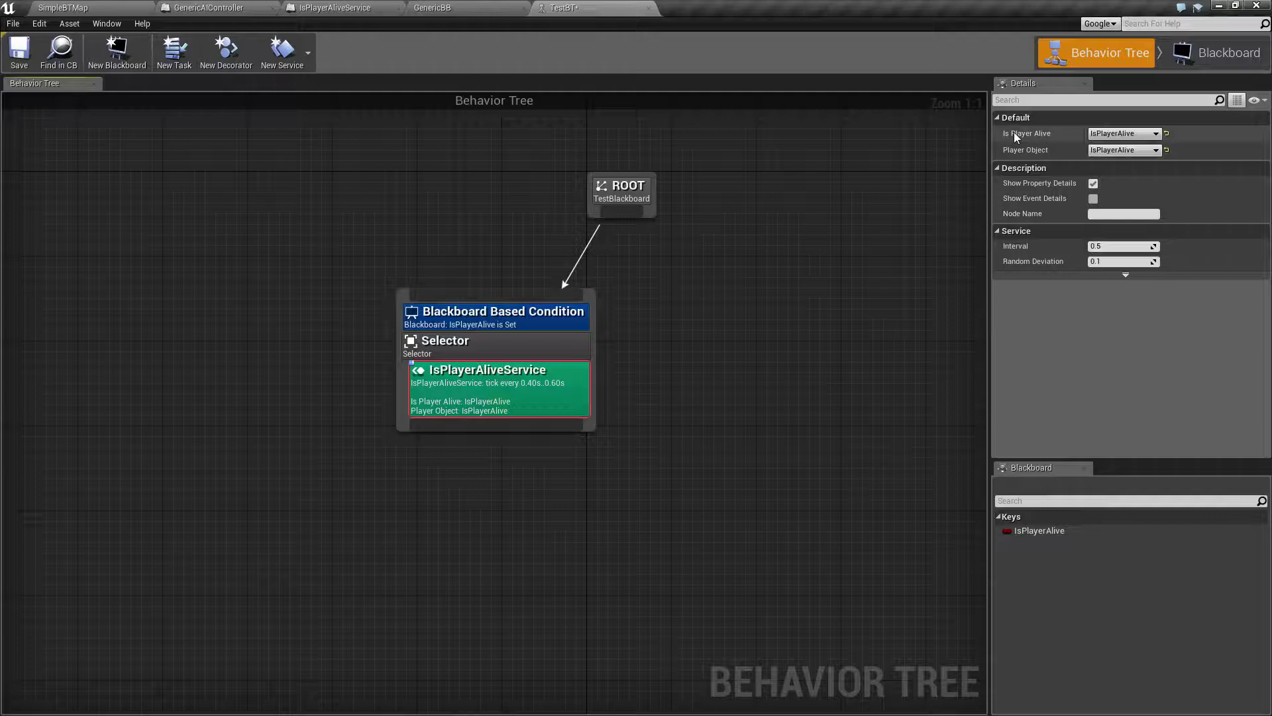
Step: Keep IsPlayerAlive as the Is Player Alive key and review the service's three location-getting nodes
left_click(1106, 133)
left_click(1120, 145)
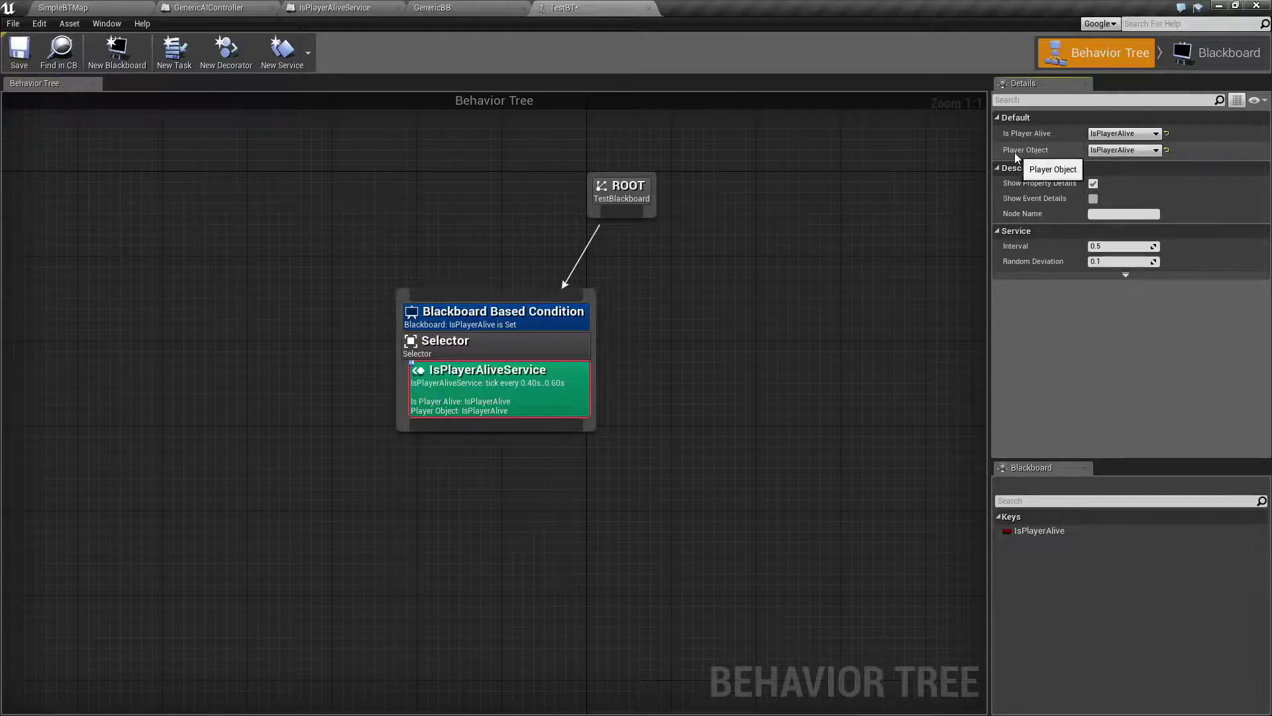
left_click(464, 7)
left_click(331, 7)
scroll(662, 318, "up", 3)
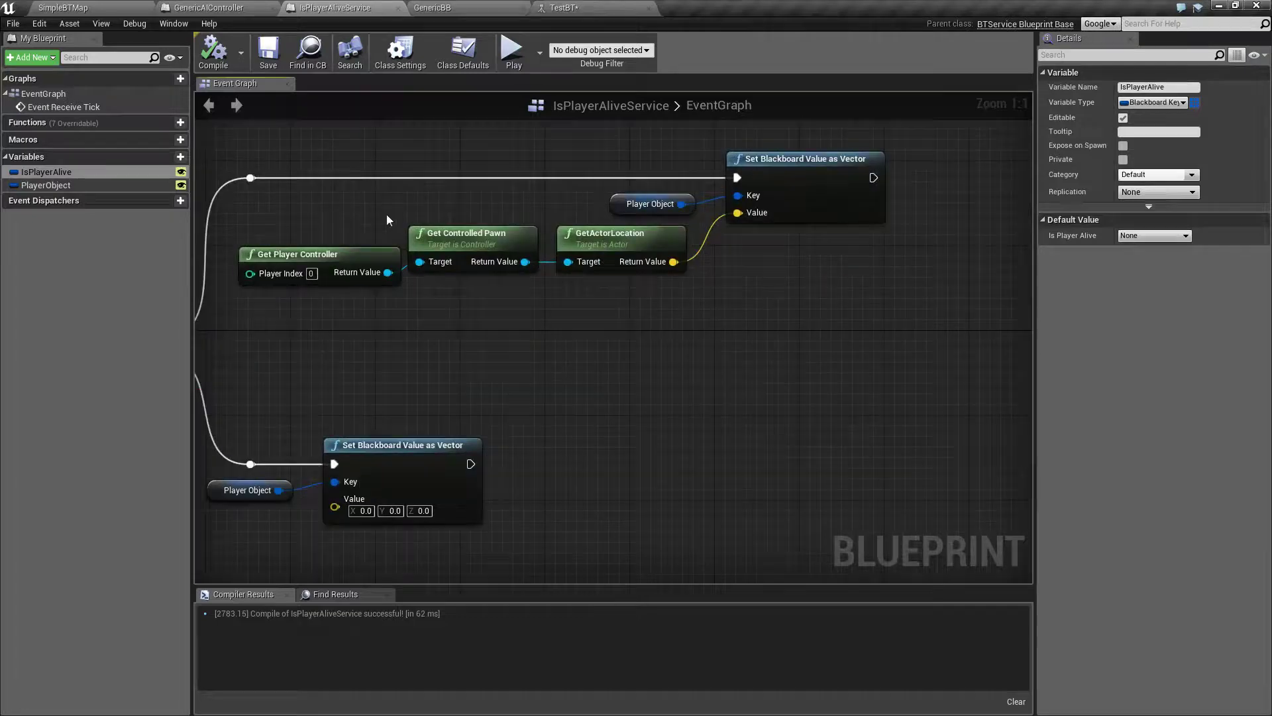
left_click_drag(387, 220, 648, 317)
left_click(648, 317)
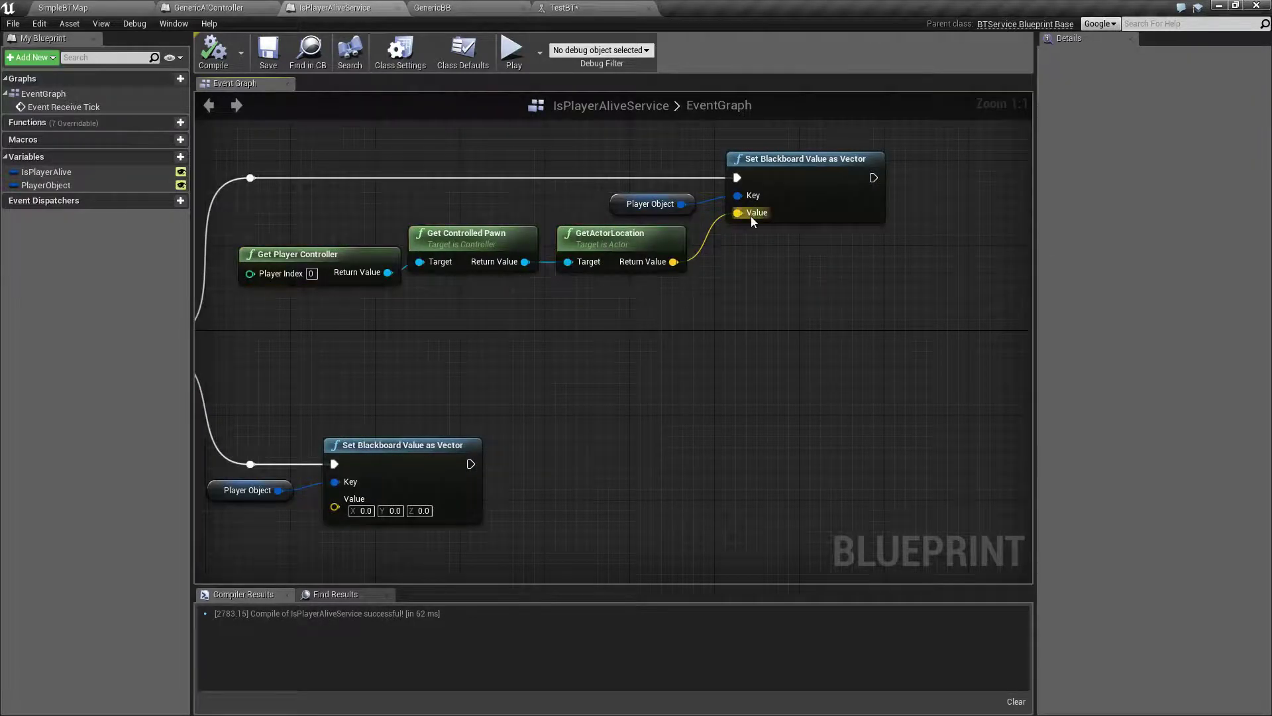
Step: Close the GenericBB blackboard editor and show TestBT's blackboard keys
left_click(597, 7)
left_click(464, 7)
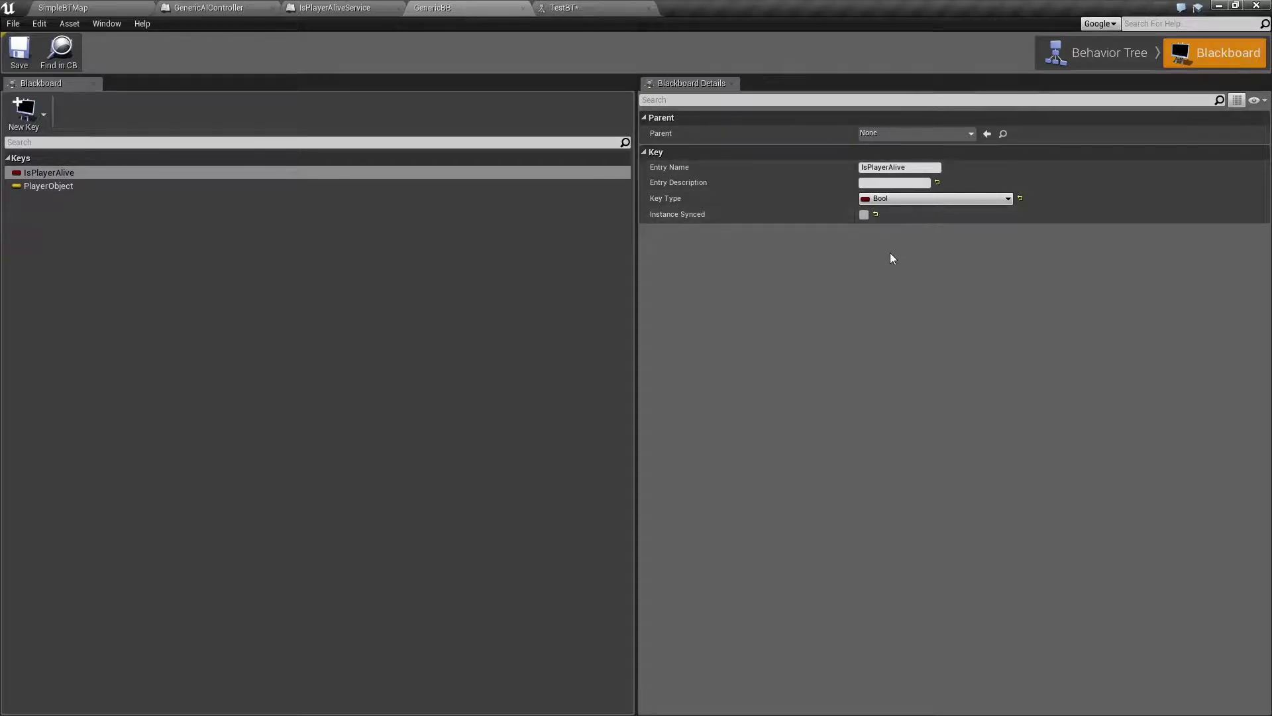
left_click(523, 7)
left_click(477, 8)
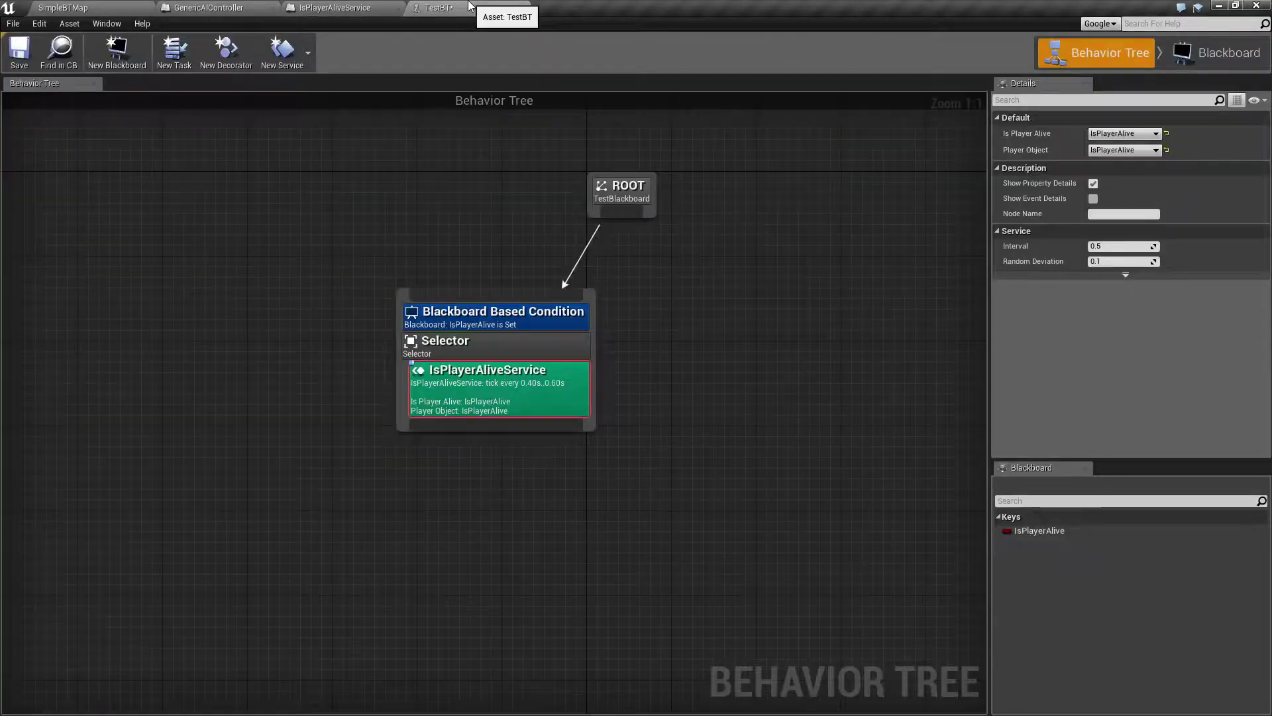
left_click(1166, 56)
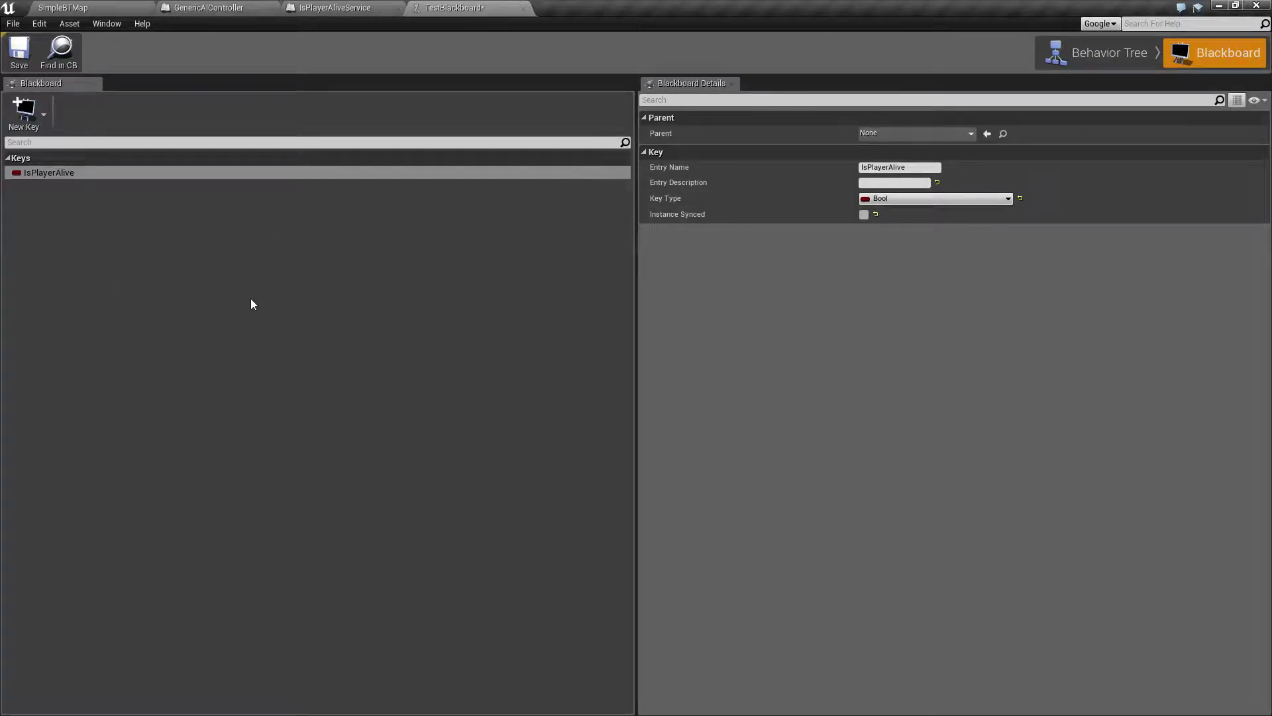
Step: Close the GenericAIController editor, leaving the service Blueprint in front
left_click(331, 7)
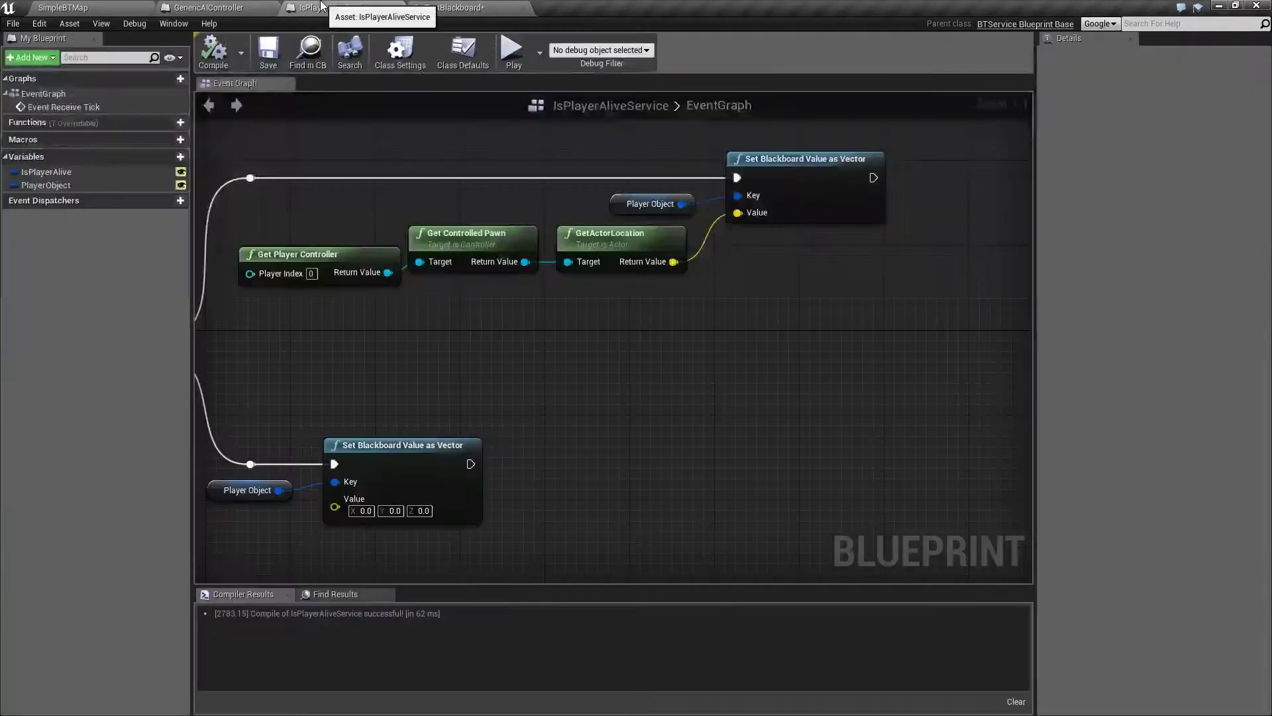
left_click(233, 7)
left_click(325, 7)
left_click(272, 7)
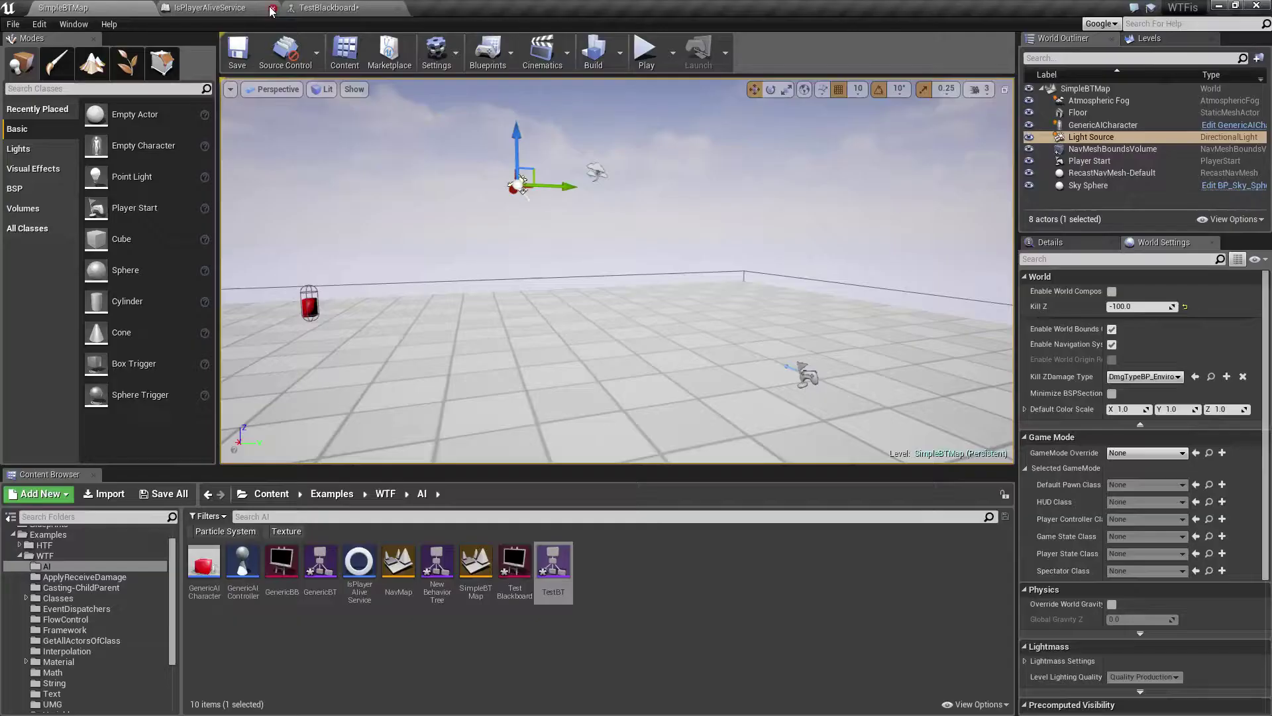
left_click(213, 8)
Step: Close the IsPlayerAliveService editor and keep IsPlayerAlive as the service's Player Object key
left_click(274, 7)
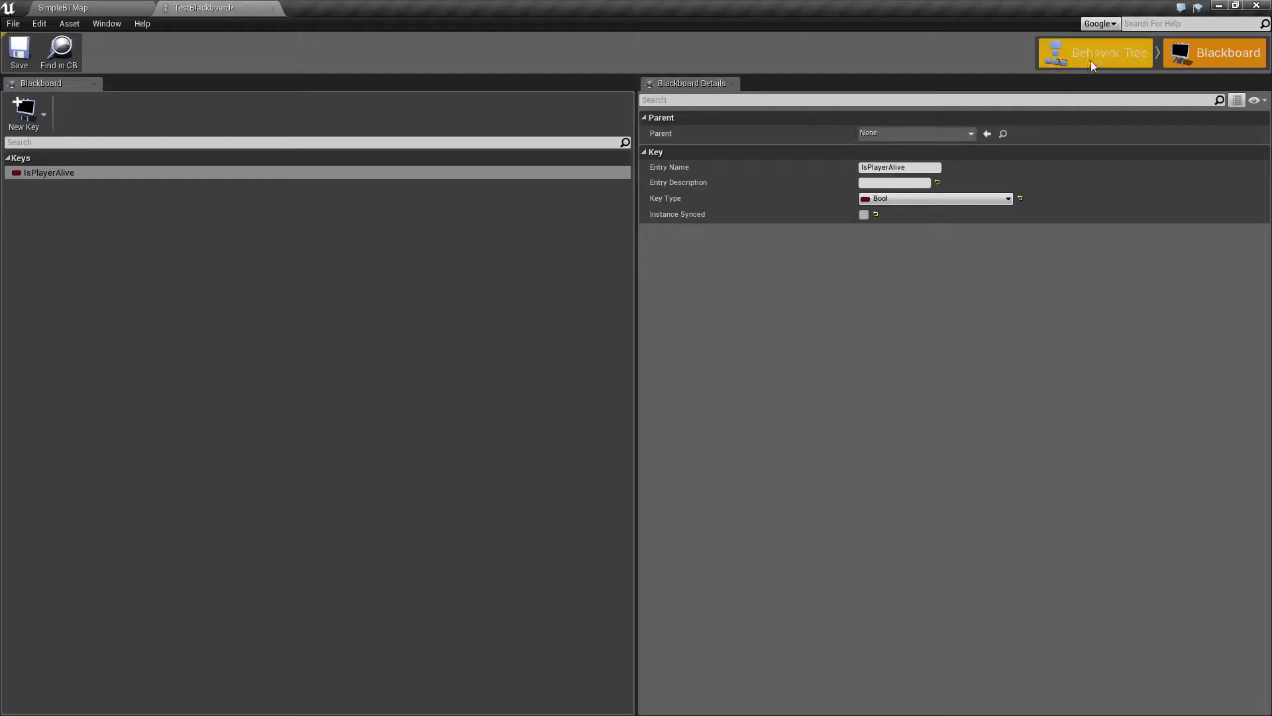
left_click(1092, 58)
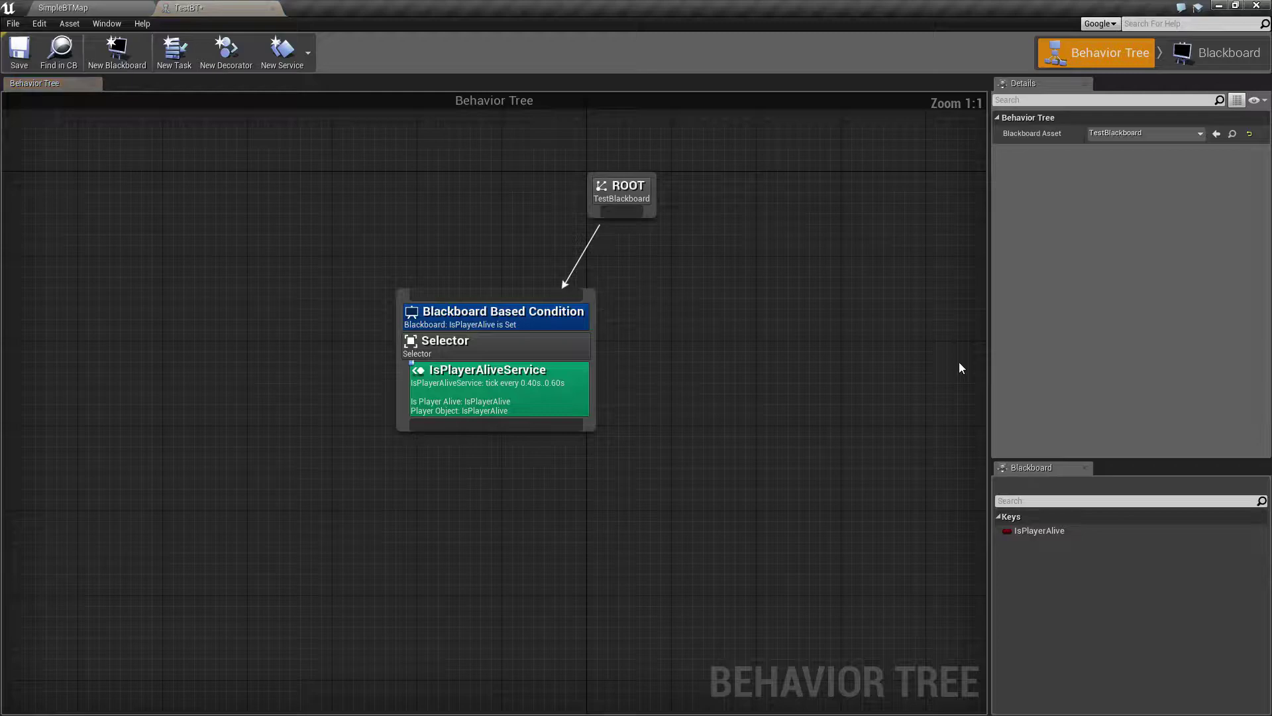
right_click_drag(733, 405, 690, 400)
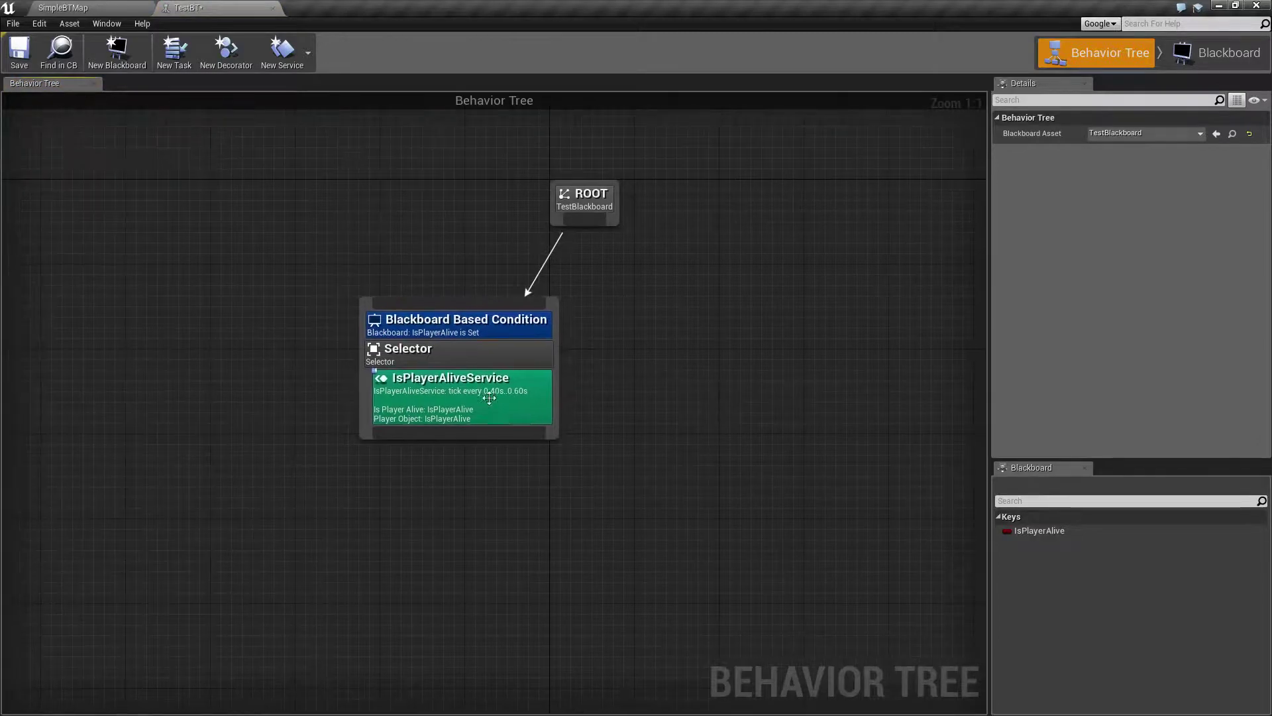
left_click(477, 388)
left_click(1124, 151)
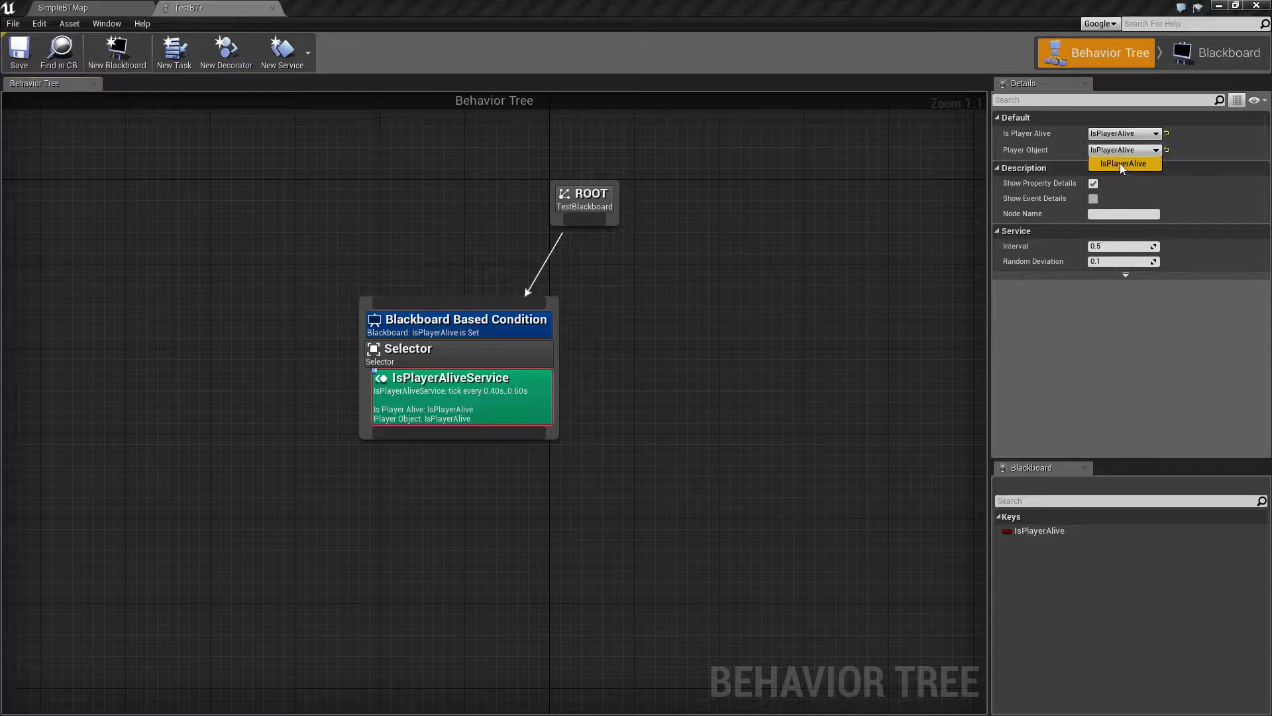
left_click(1122, 163)
Step: Review the service Blueprint's Branch, location getters and PlayerObject variable, then return to TestBT's graph
double_click(464, 401)
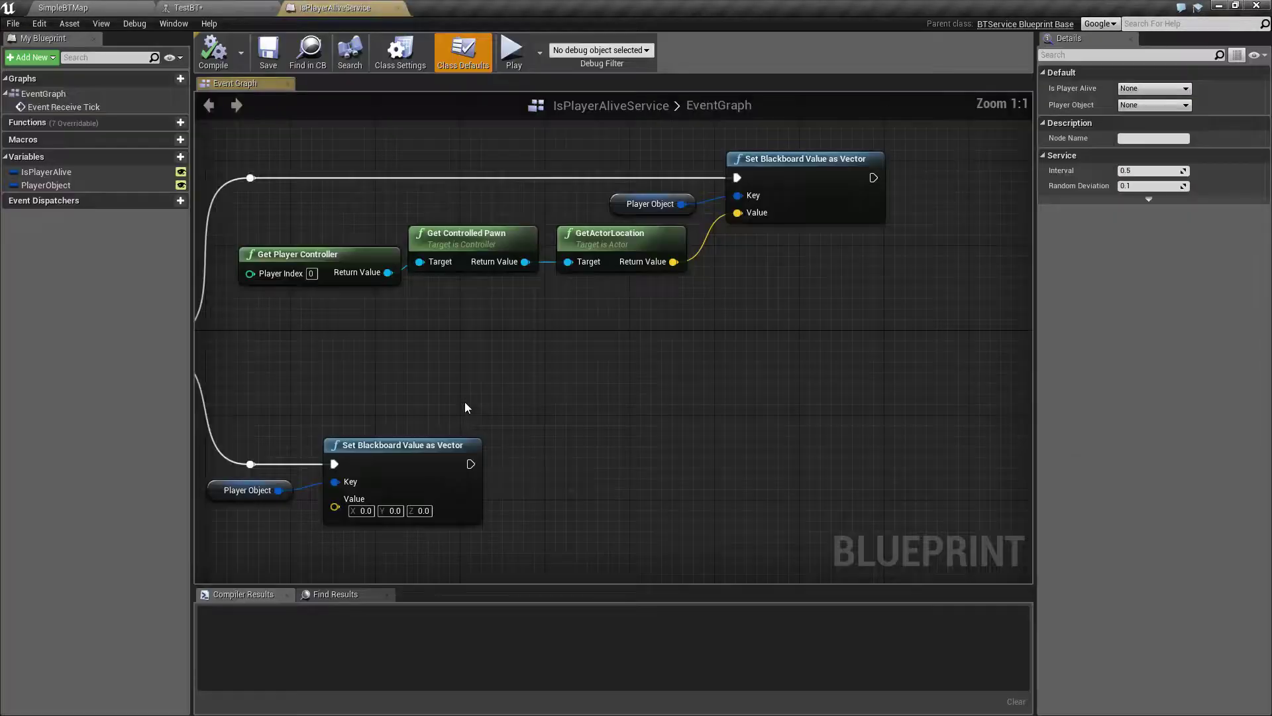
right_click_drag(511, 391, 467, 348)
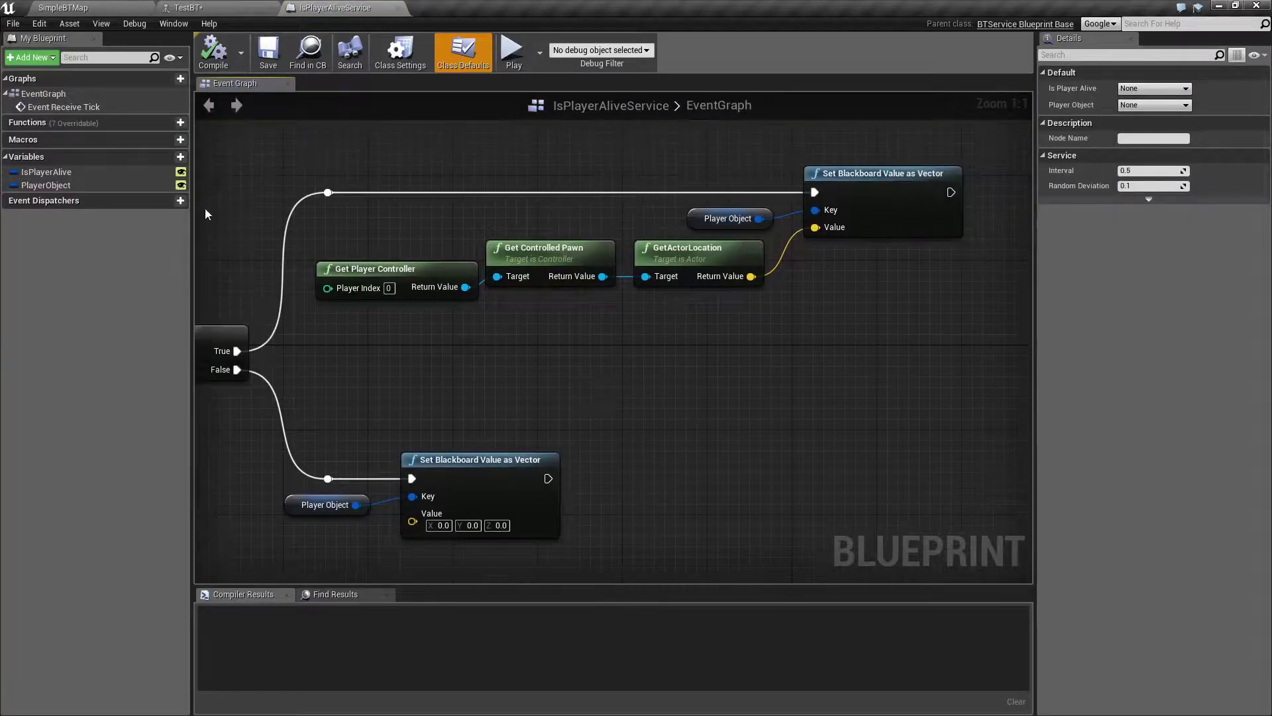
left_click_drag(278, 148, 581, 404)
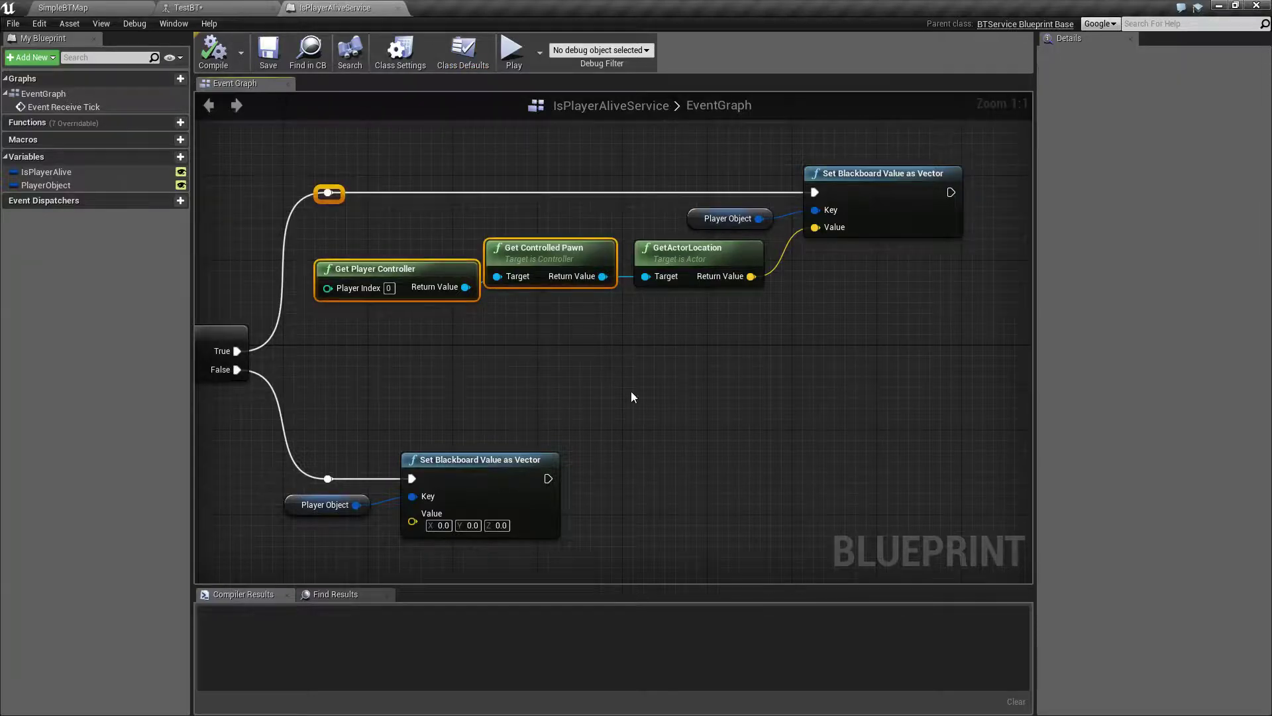
right_click_drag(631, 391, 596, 399)
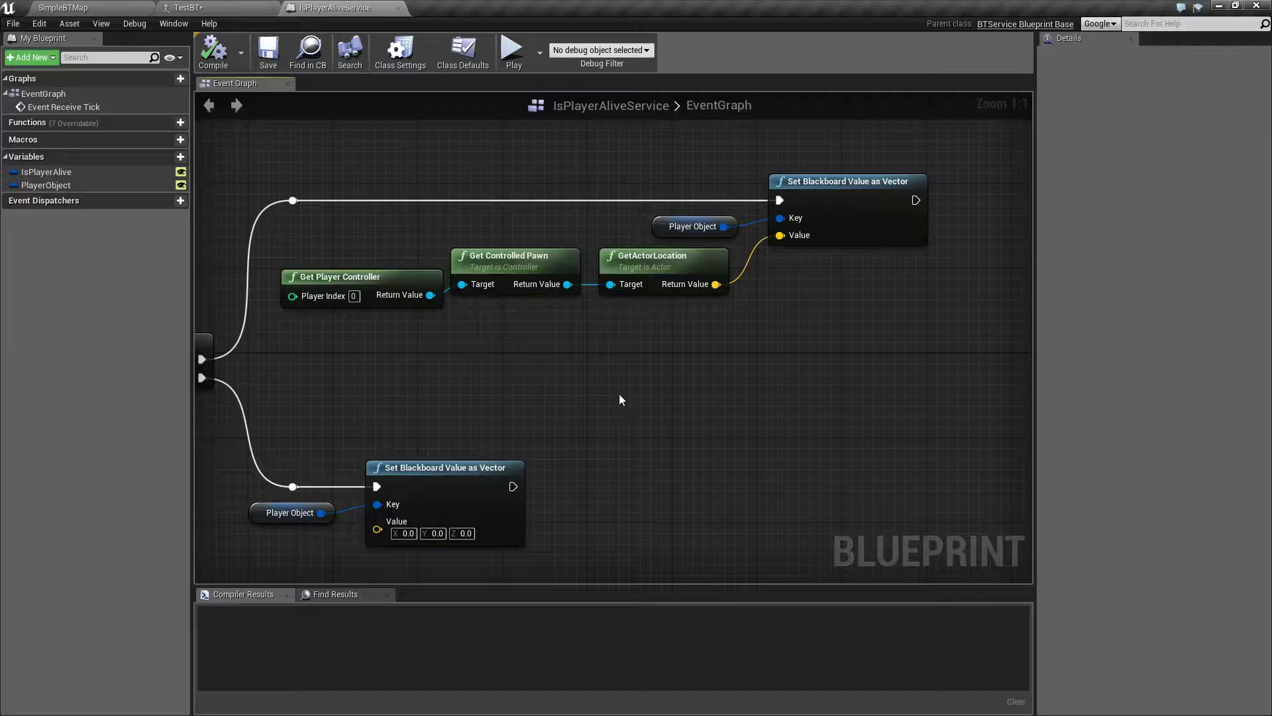
left_click_drag(610, 355, 369, 241)
left_click(46, 185)
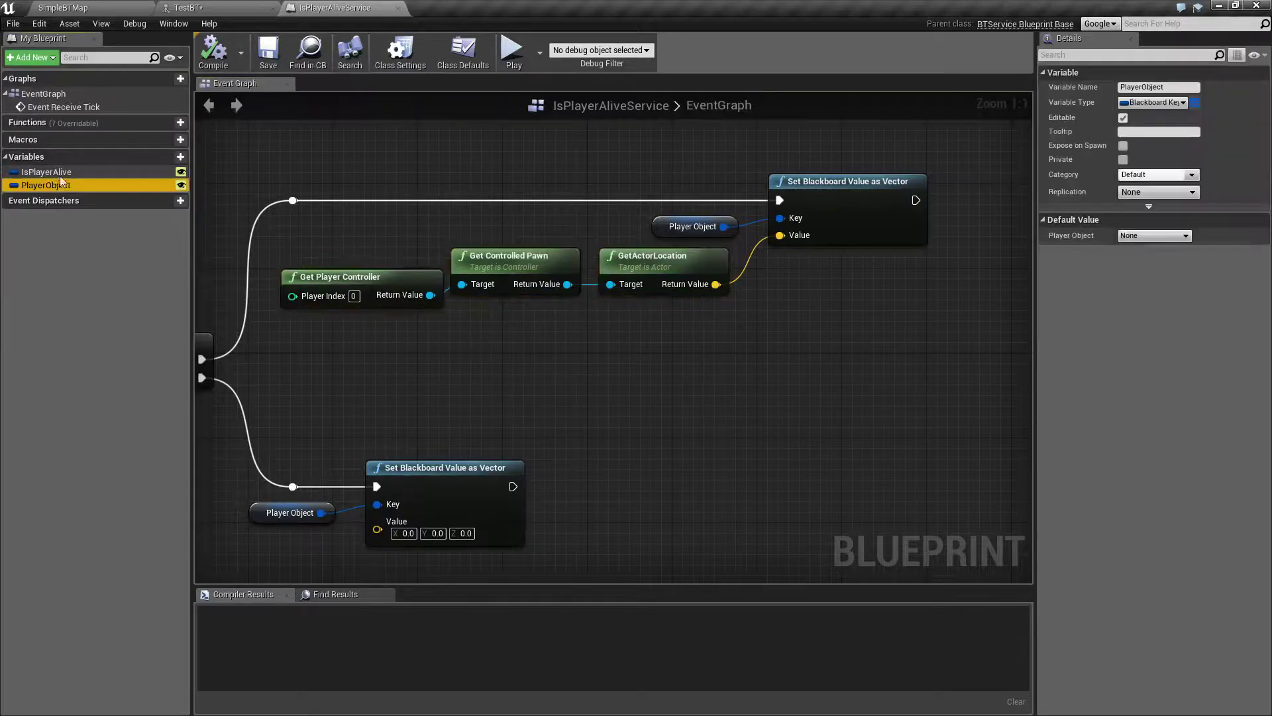
left_click(258, 8)
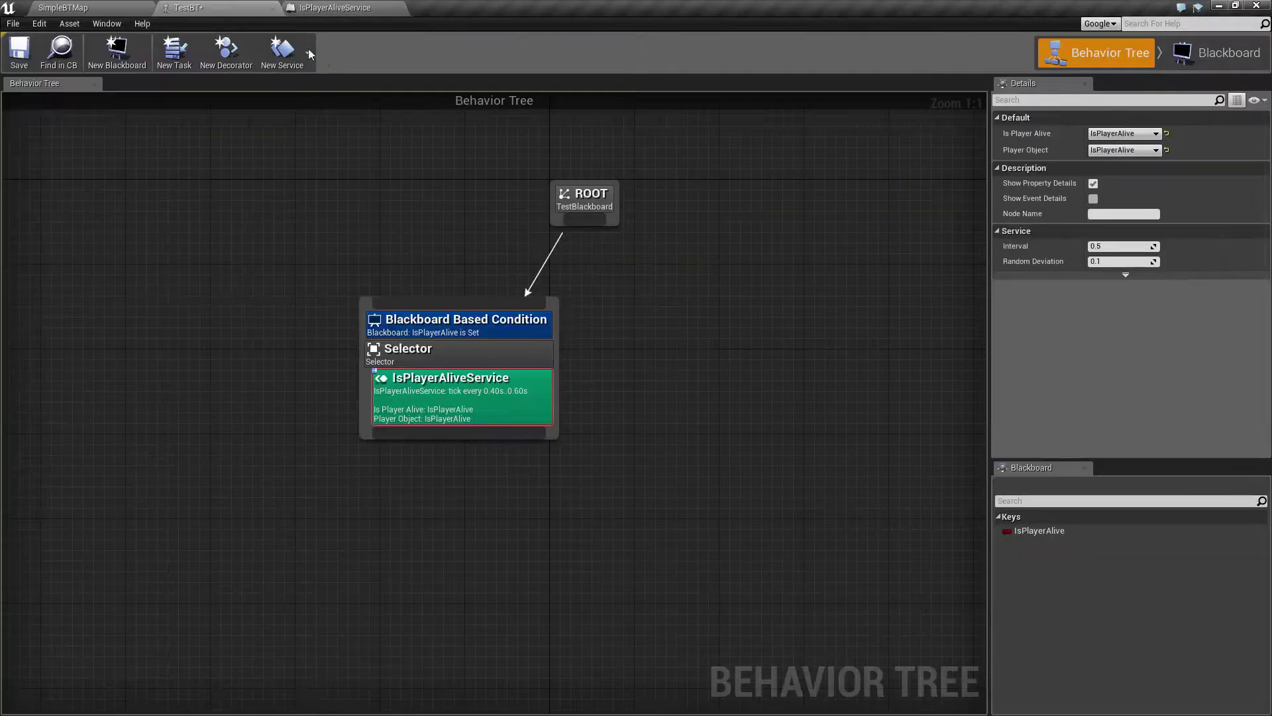
left_click(1223, 50)
left_click(1100, 52)
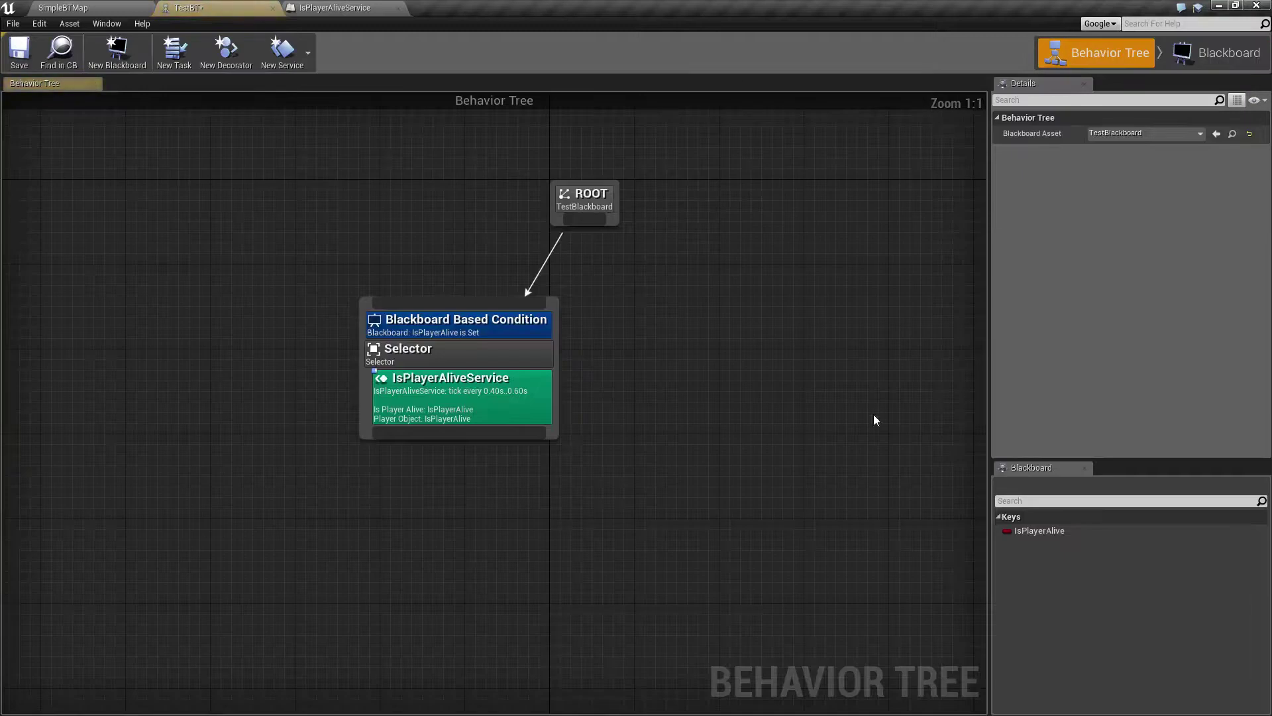
Step: Create a Vector blackboard key named PlayerLocation and select it to verify
left_click(1219, 52)
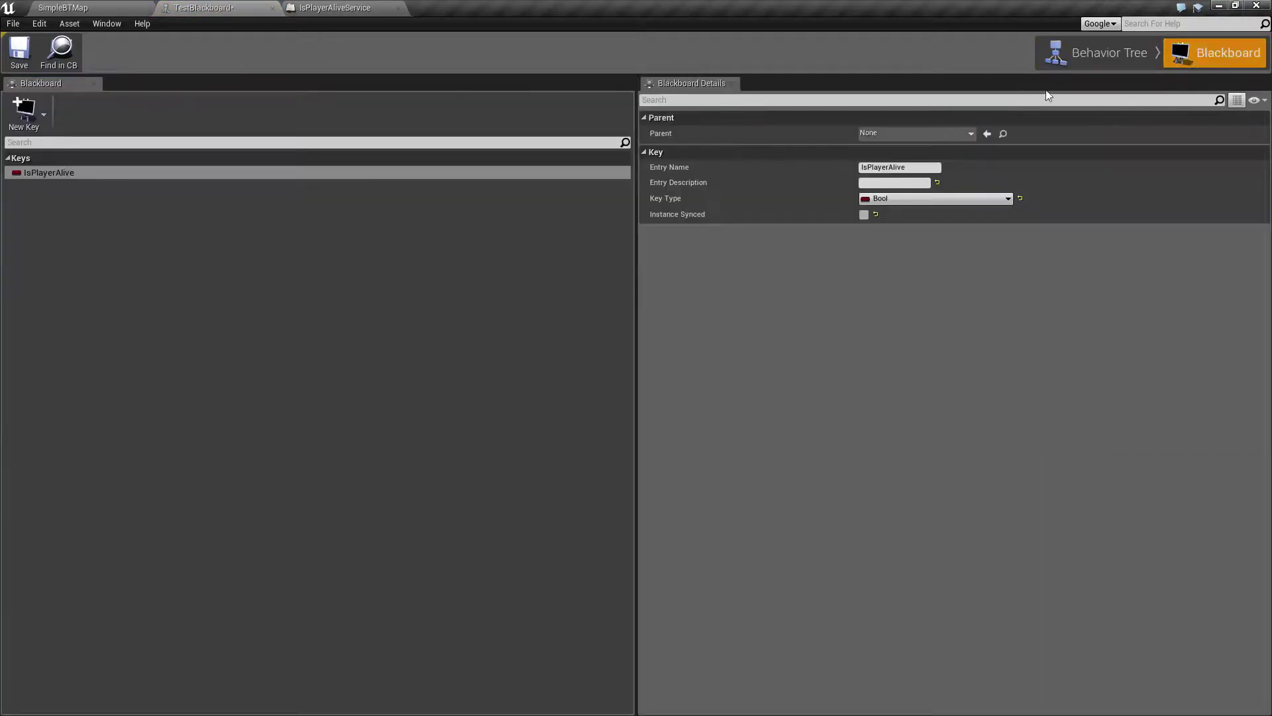
left_click(31, 117)
left_click(74, 269)
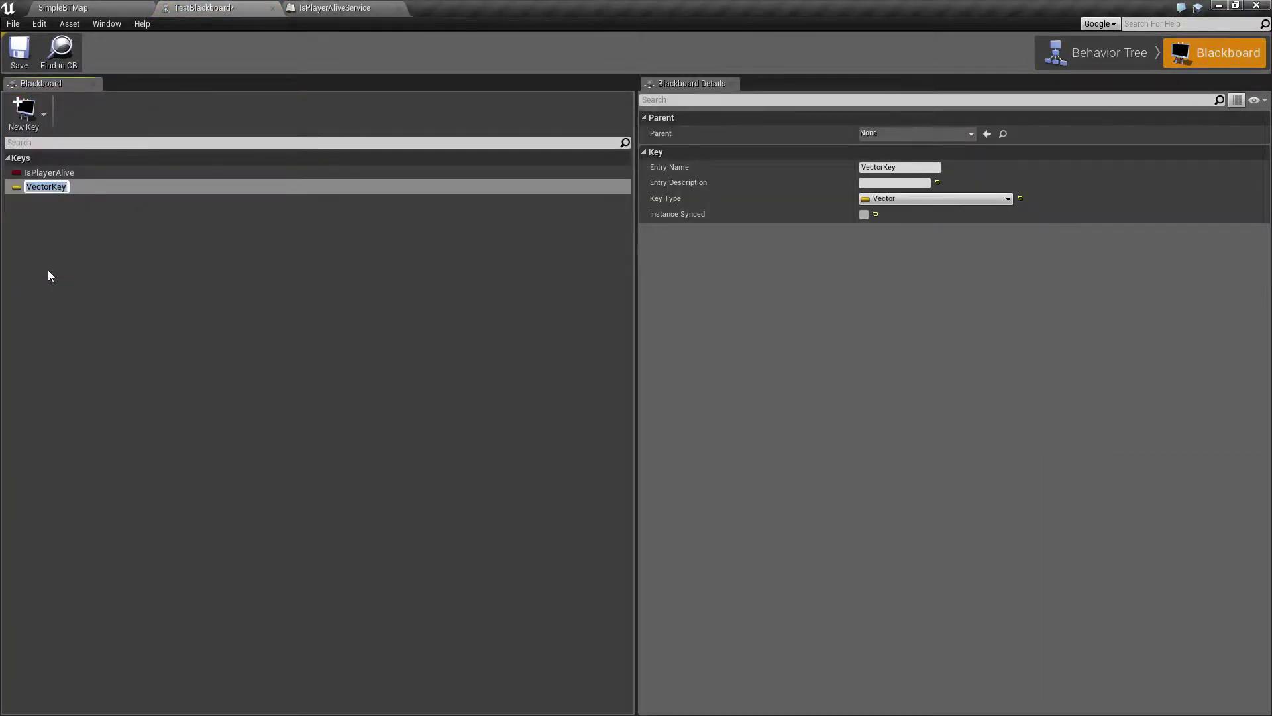
type("PlayerLocation")
key("Return")
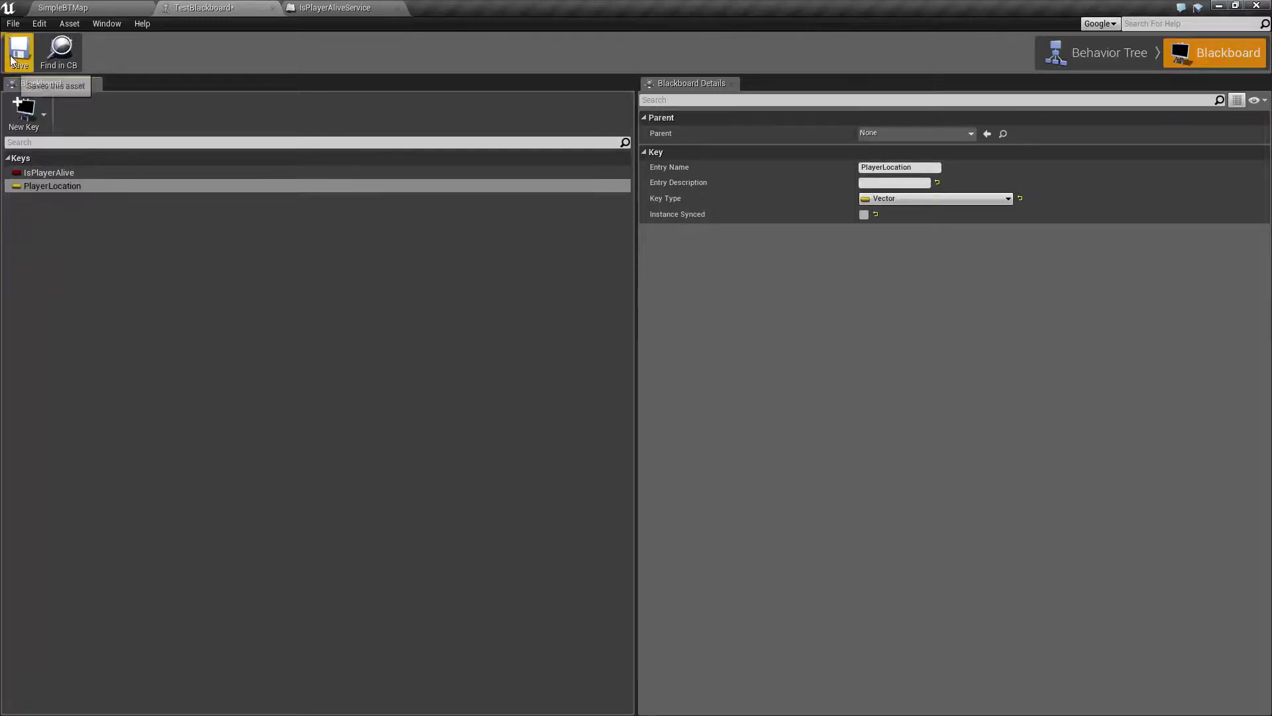
left_click(1092, 64)
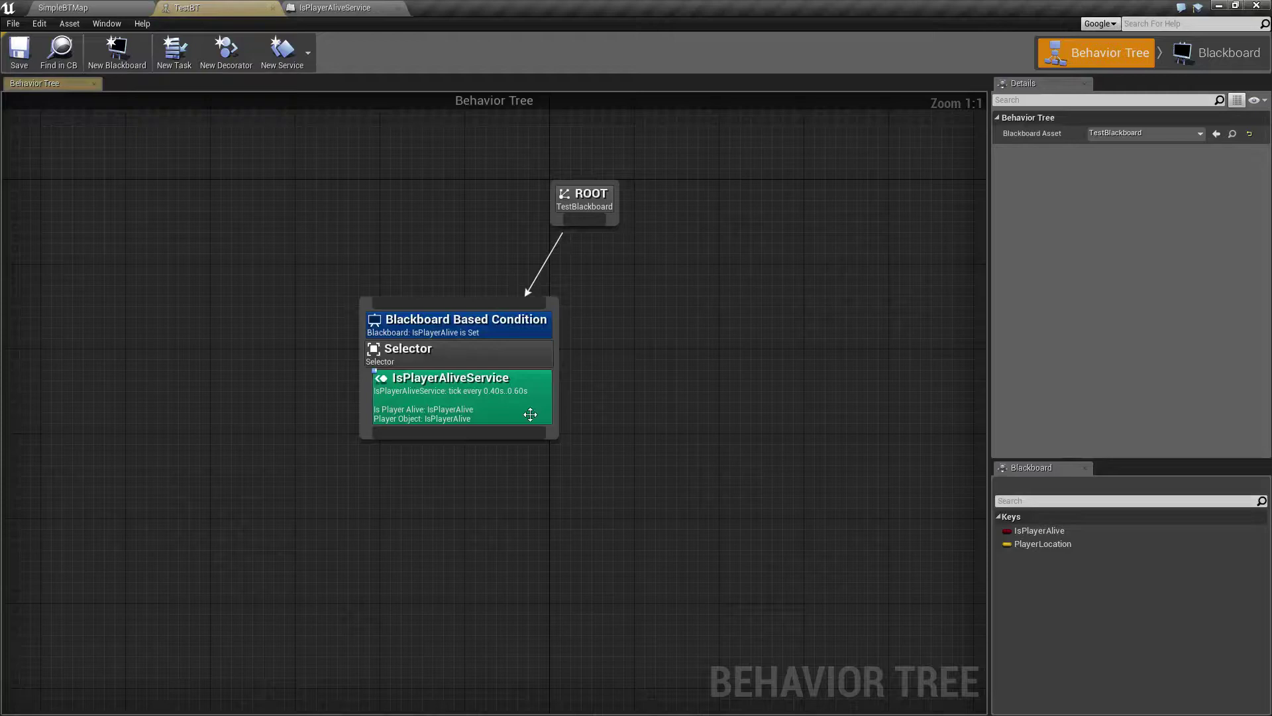
left_click(1167, 60)
left_click(65, 188)
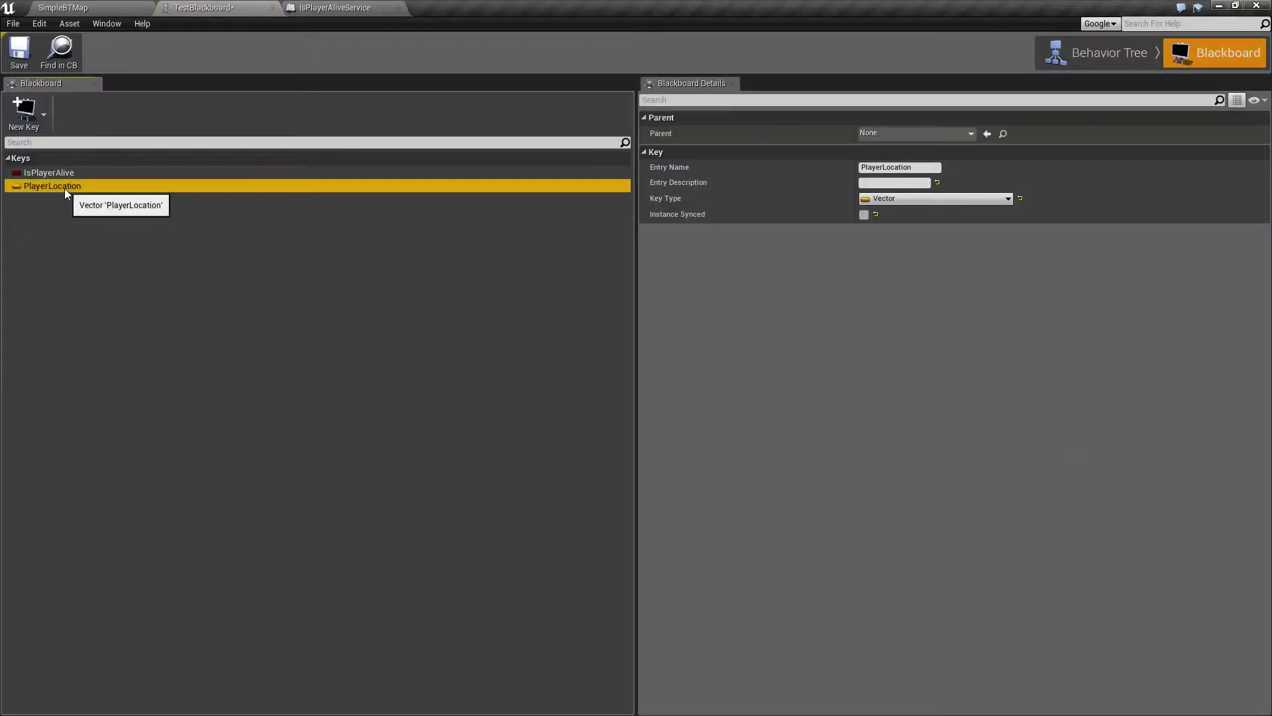
left_click(65, 188)
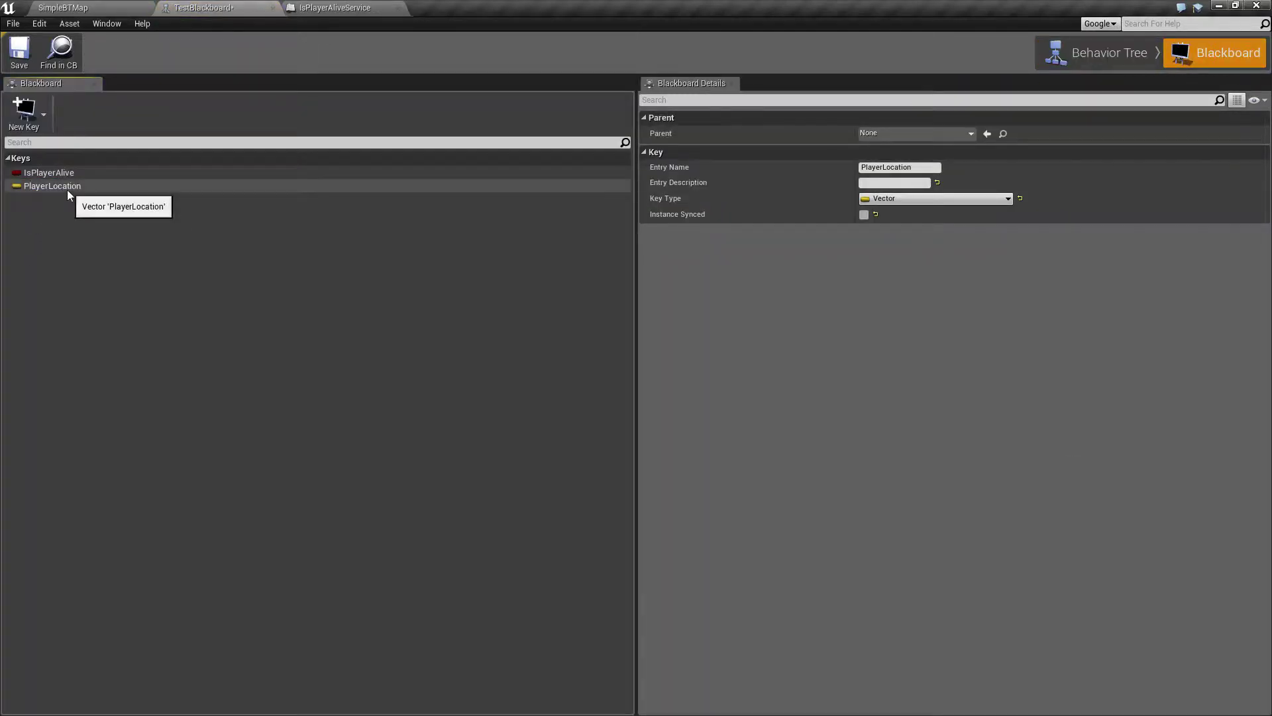
Step: Set the IsPlayerAliveService's Player Object key to PlayerLocation
left_click(1100, 48)
left_click(426, 398)
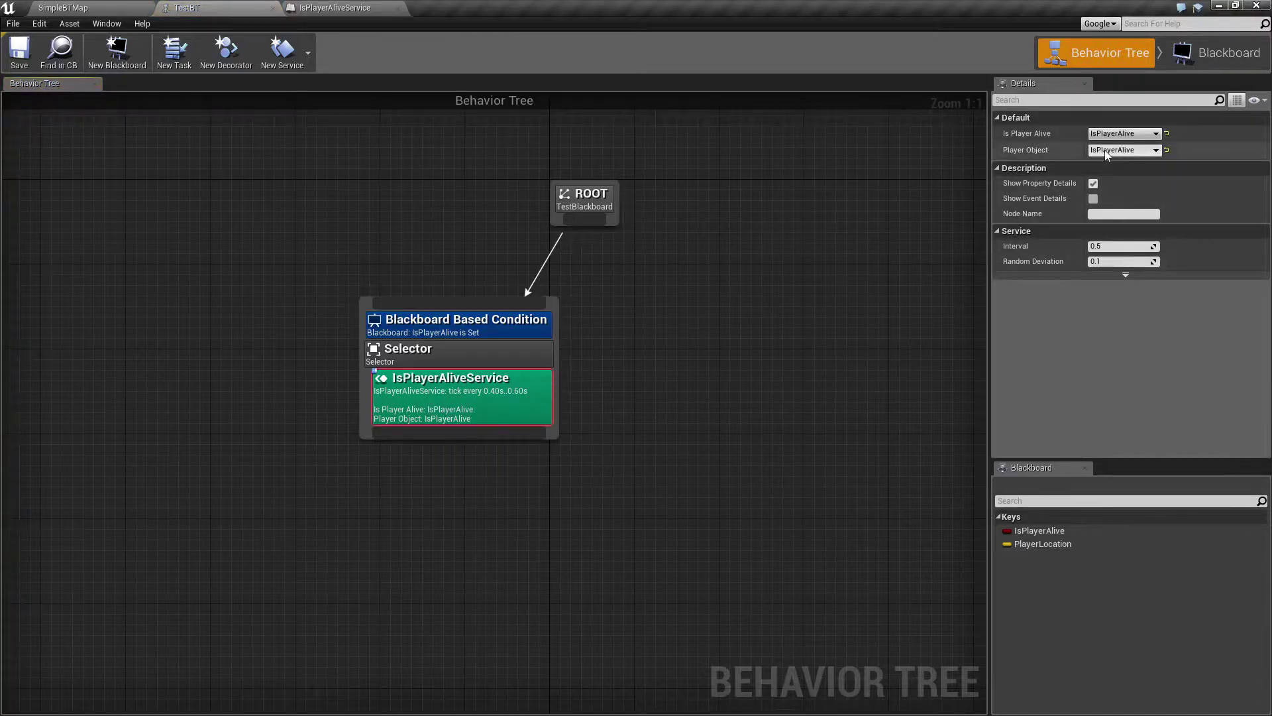
left_click(1126, 150)
left_click(1132, 177)
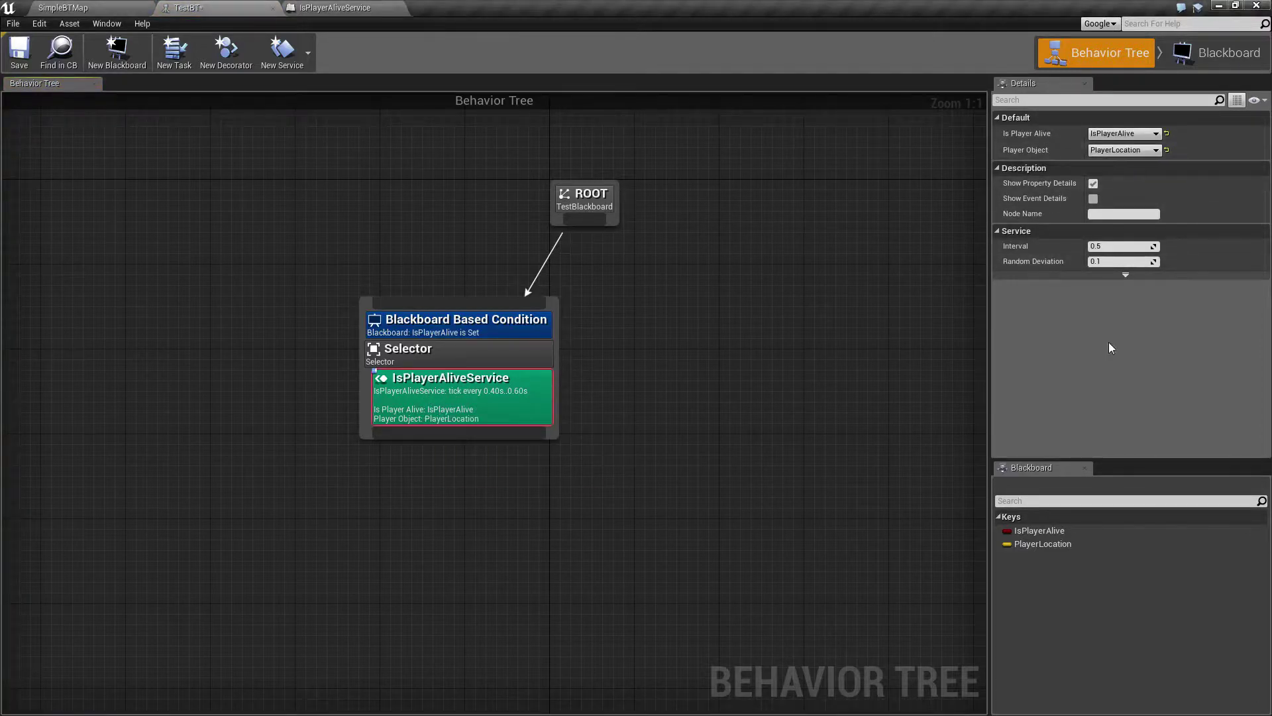
Step: Check the service Blueprint's PlayerObject variable and location nodes, then the PlayerLocation blackboard key
double_click(422, 410)
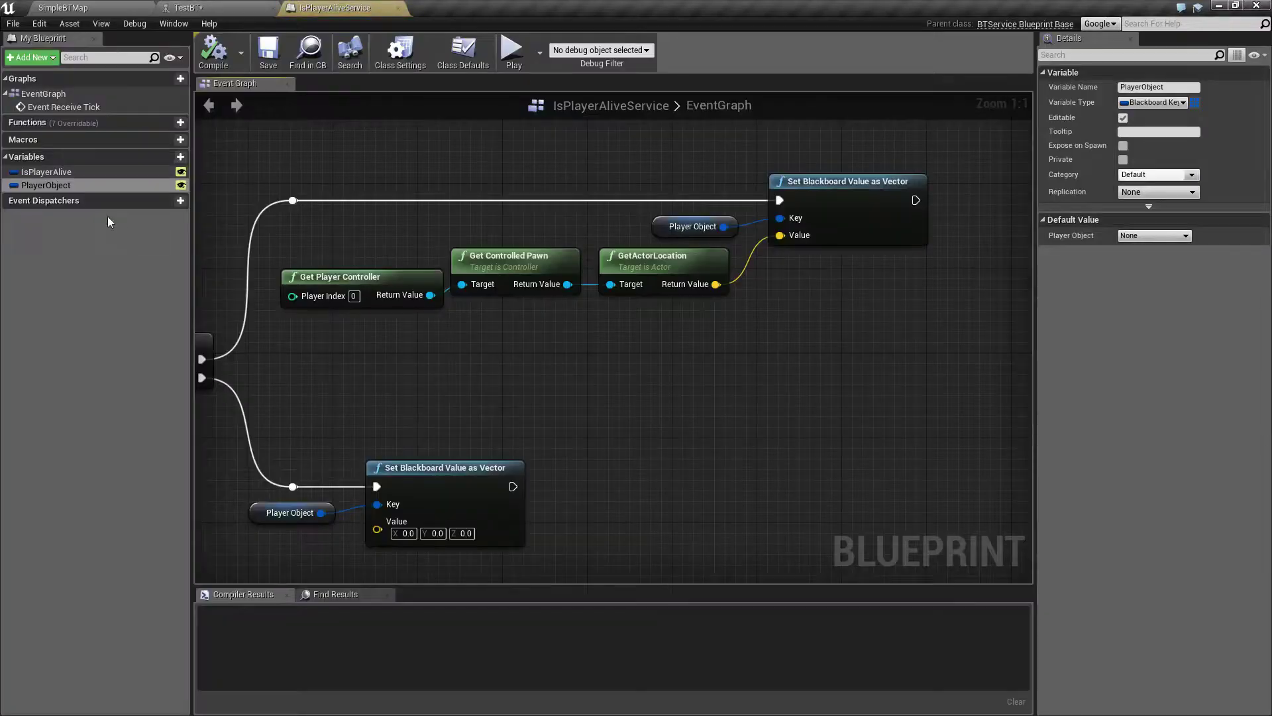
double_click(49, 185)
right_click_drag(631, 390, 583, 381)
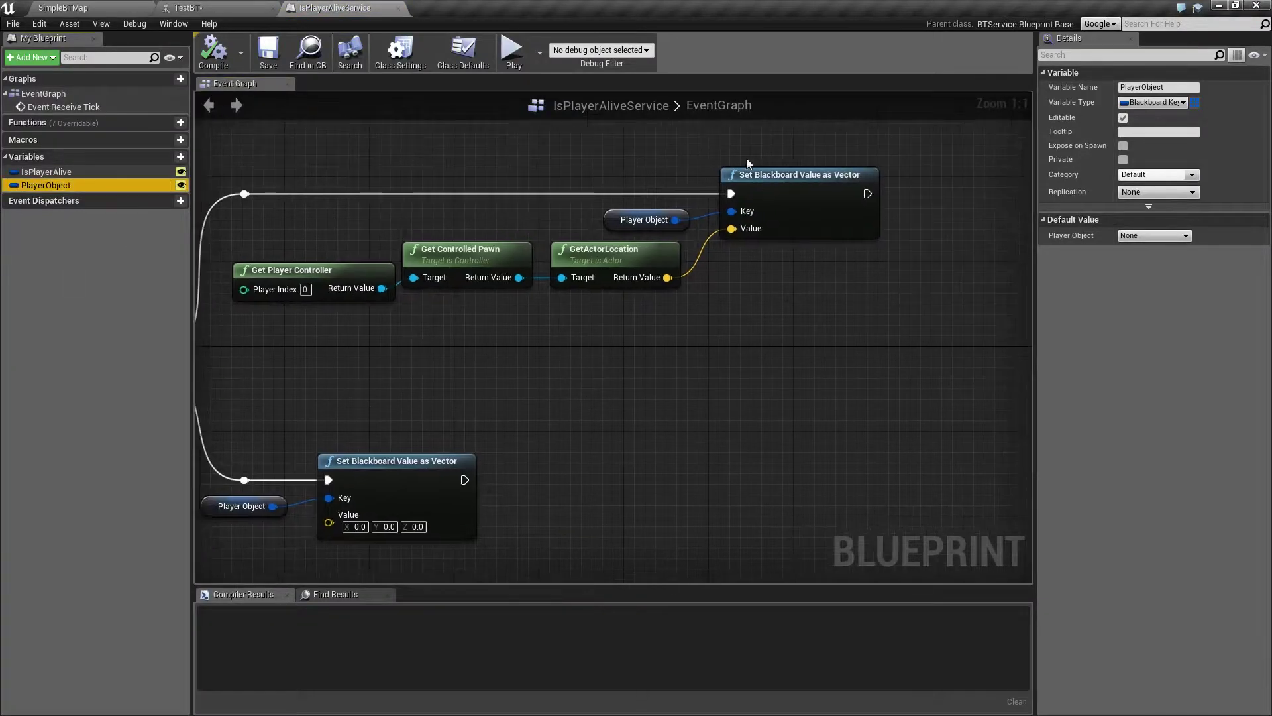
left_click_drag(583, 190, 804, 313)
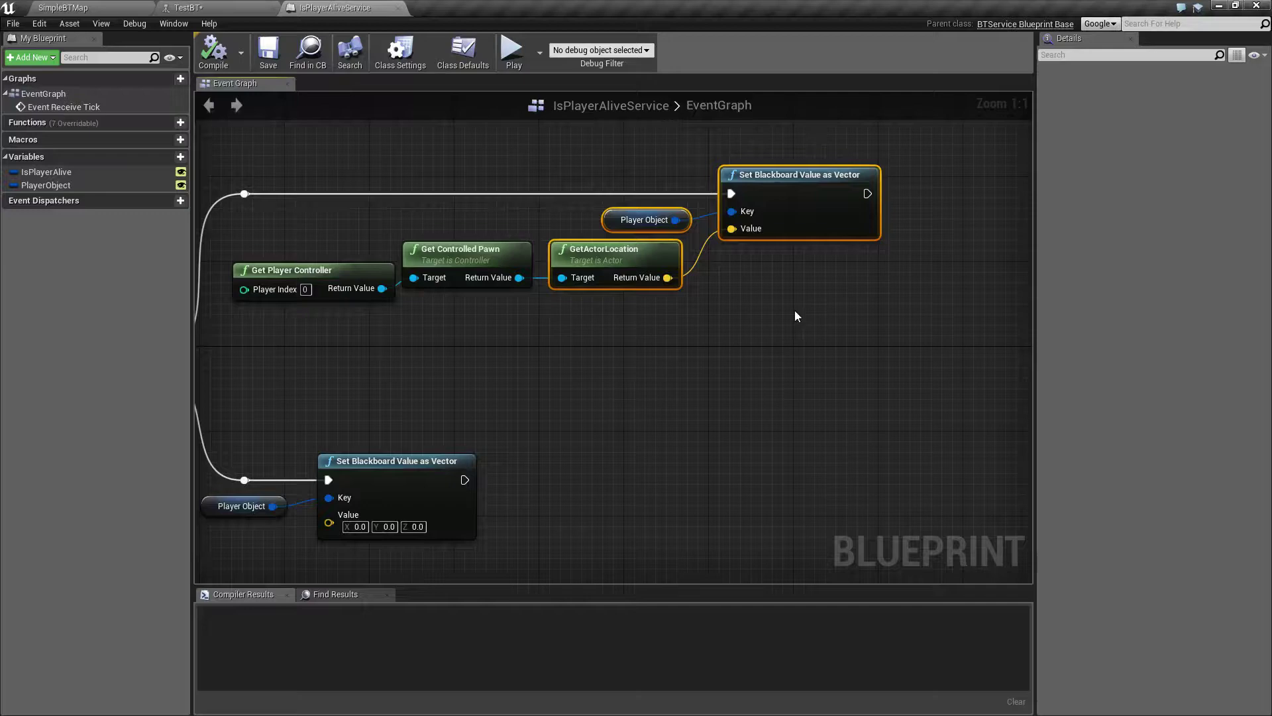
left_click(219, 8)
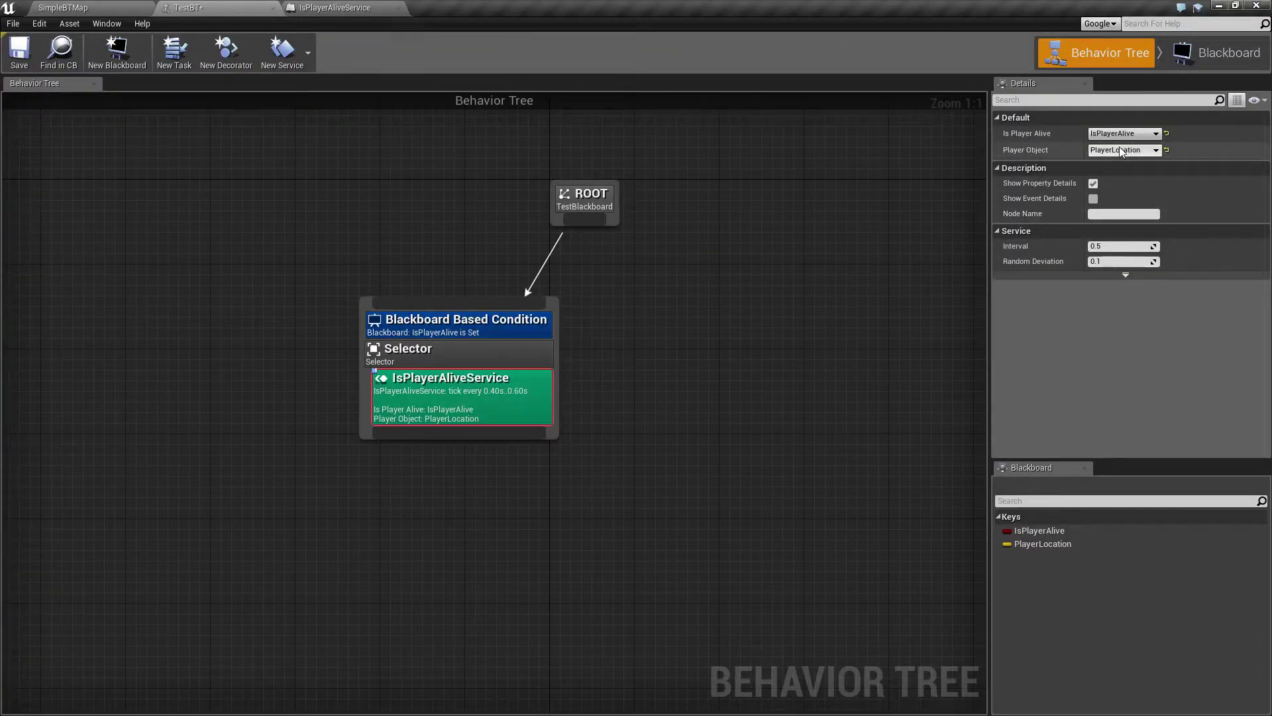
left_click(1171, 61)
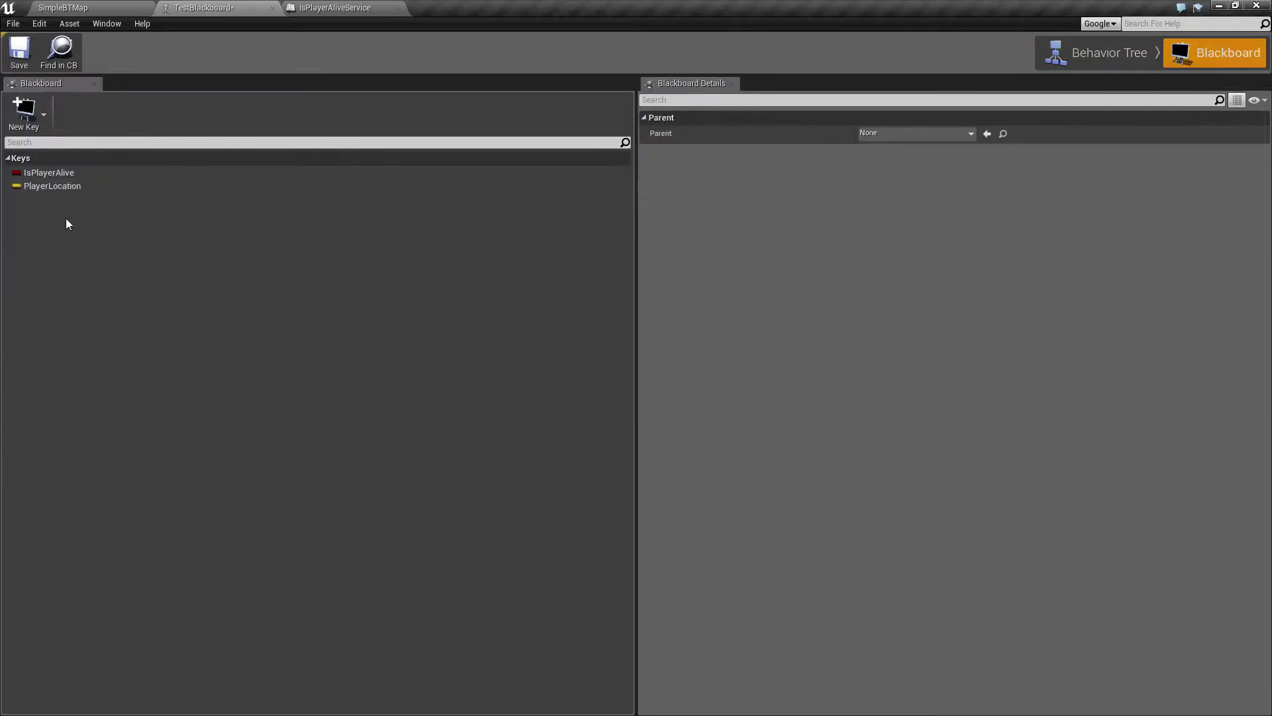
left_click(65, 190)
left_click(1094, 58)
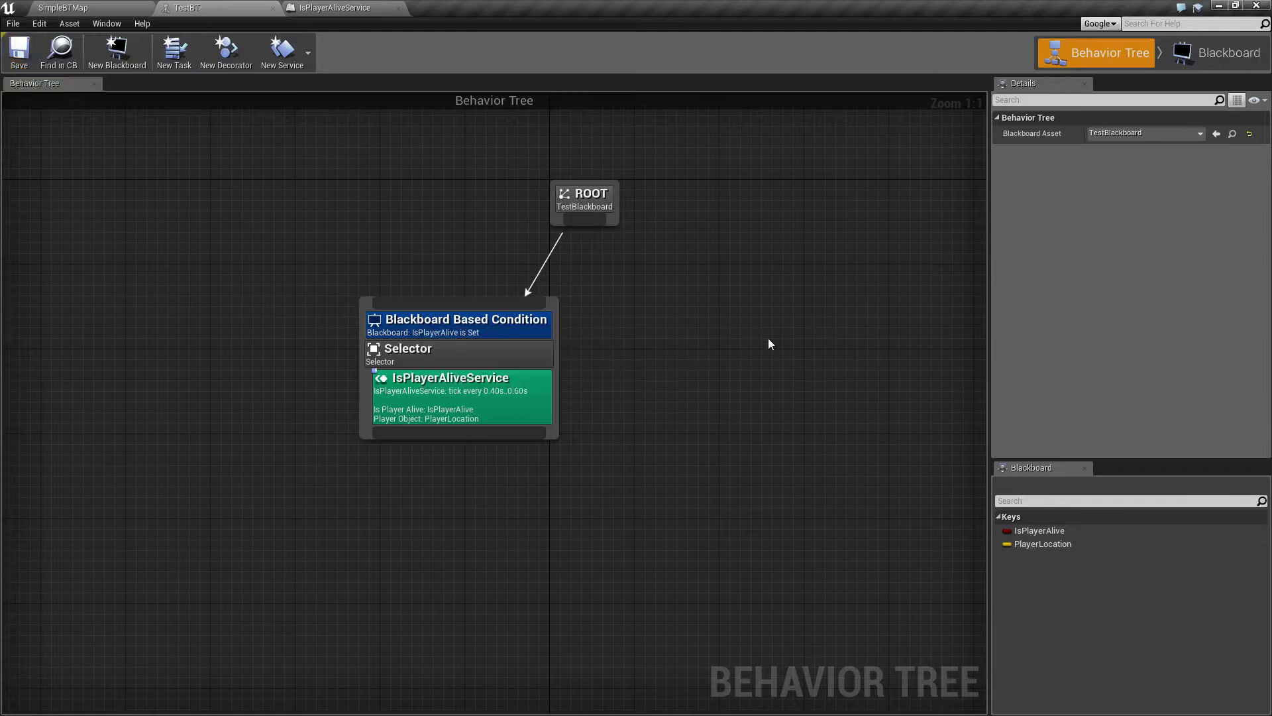
left_click(1219, 59)
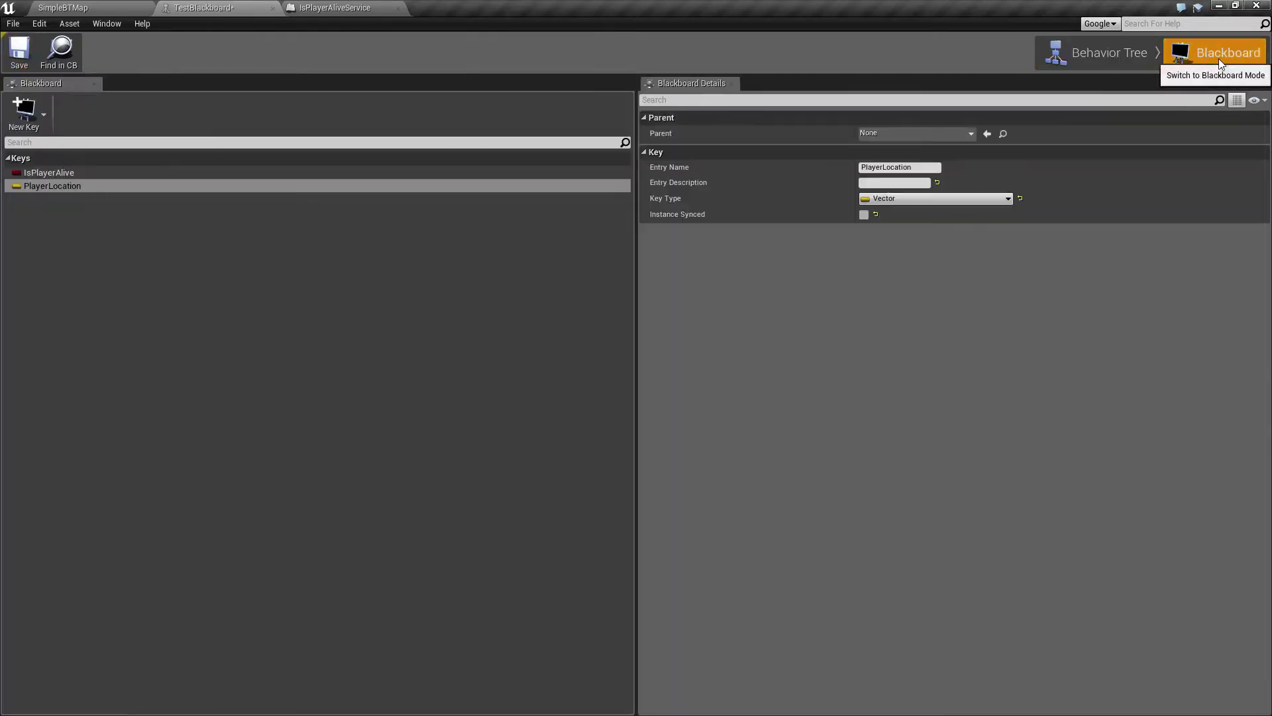
left_click(1108, 52)
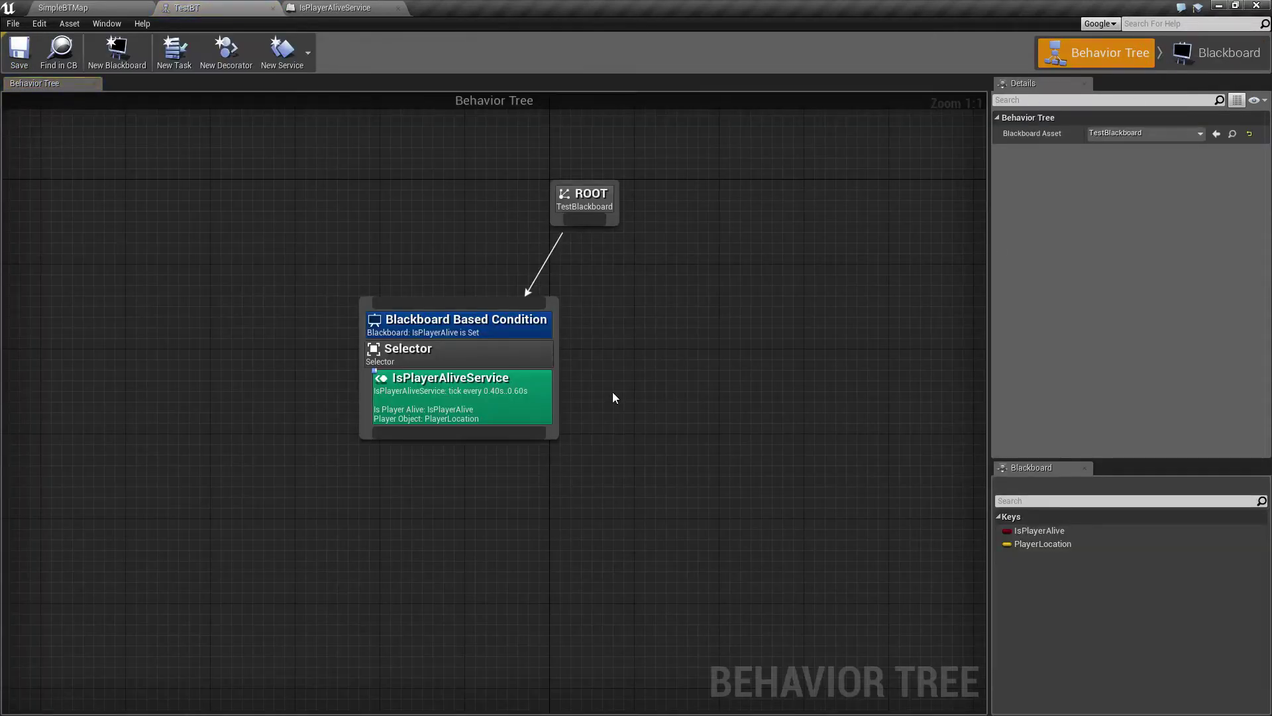
left_click(505, 402)
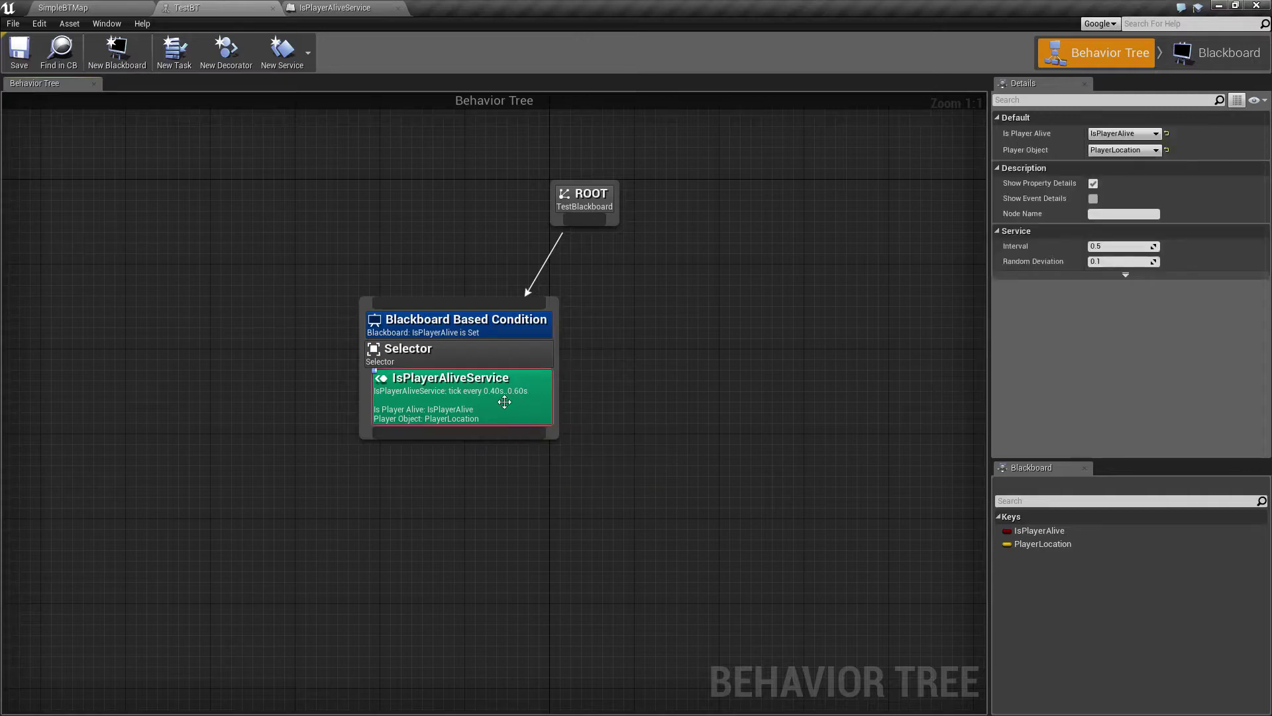
left_click(502, 331)
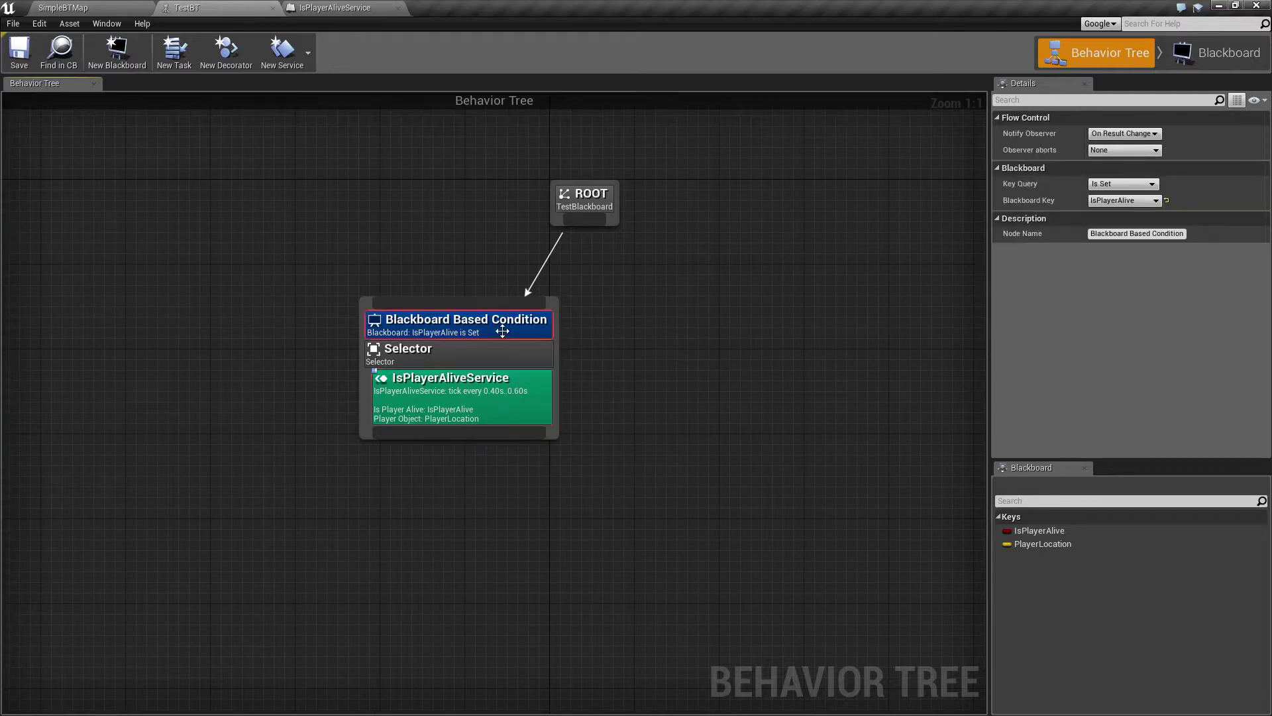
left_click(648, 398)
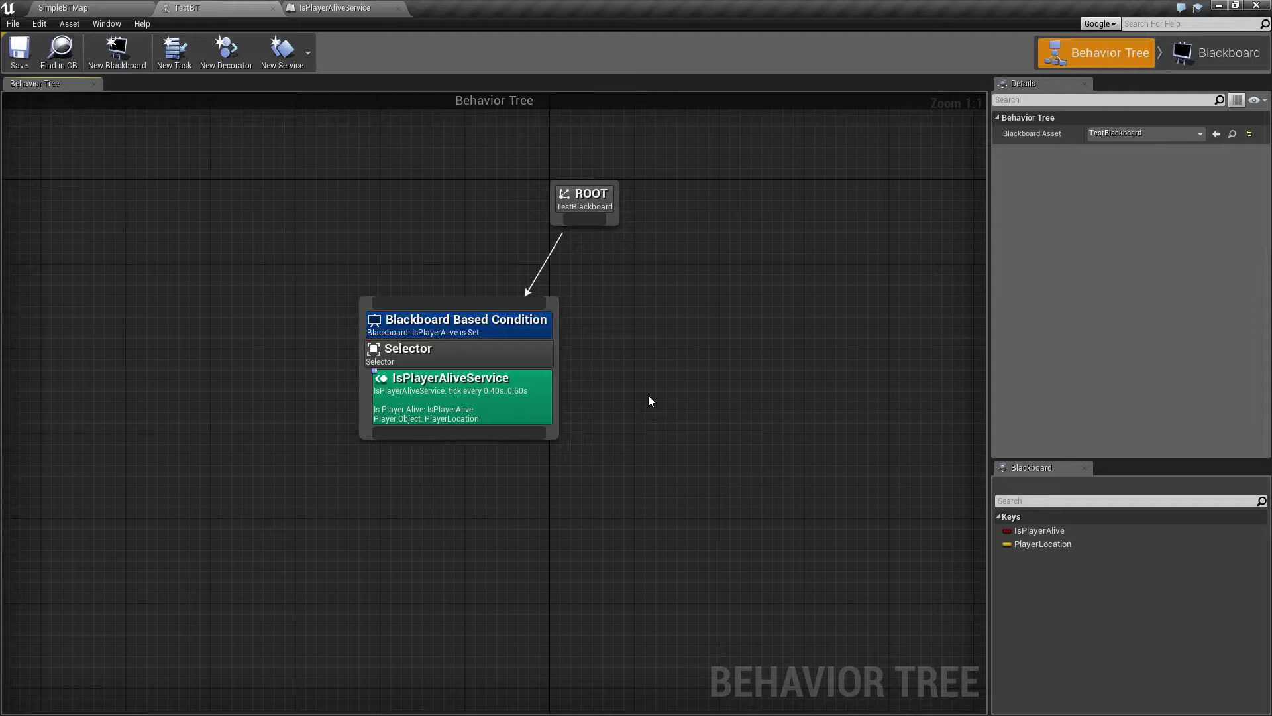
left_click_drag(524, 404, 497, 424)
right_click_drag(625, 435, 629, 306)
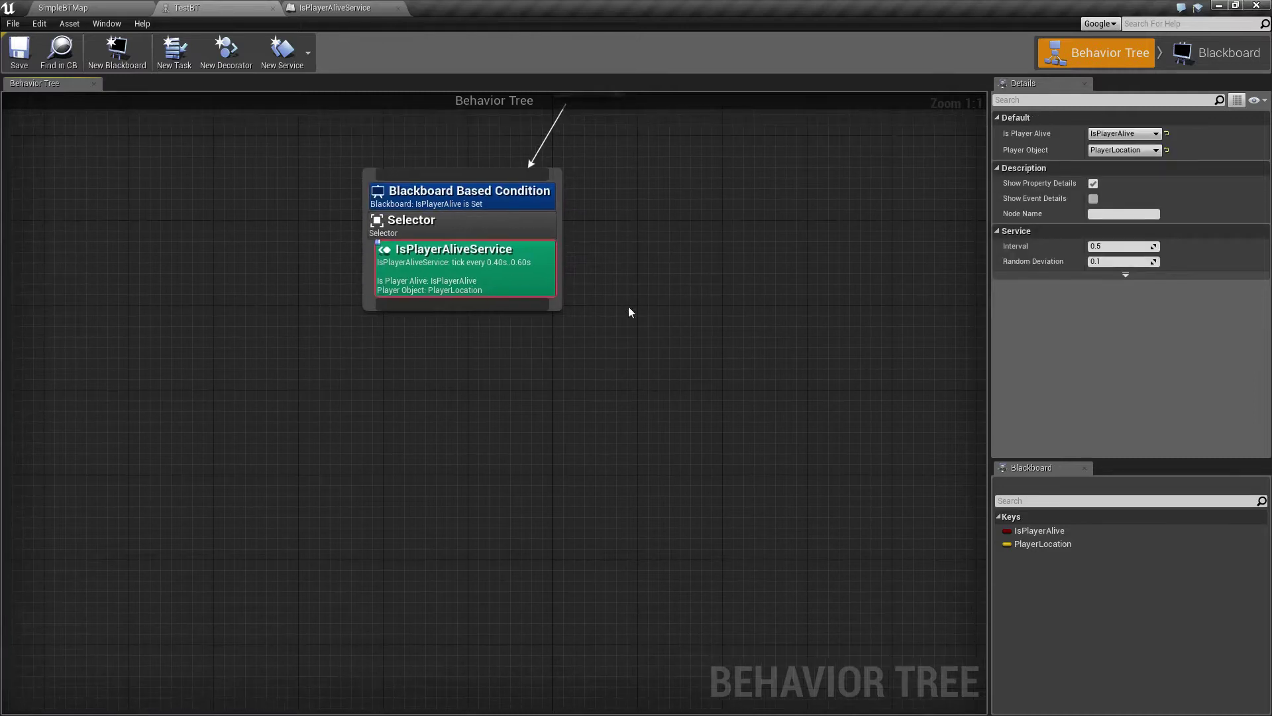
Step: Add a Move To task under the Selector with its Blackboard Key set to PlayerLocation
left_click_drag(481, 301, 521, 388)
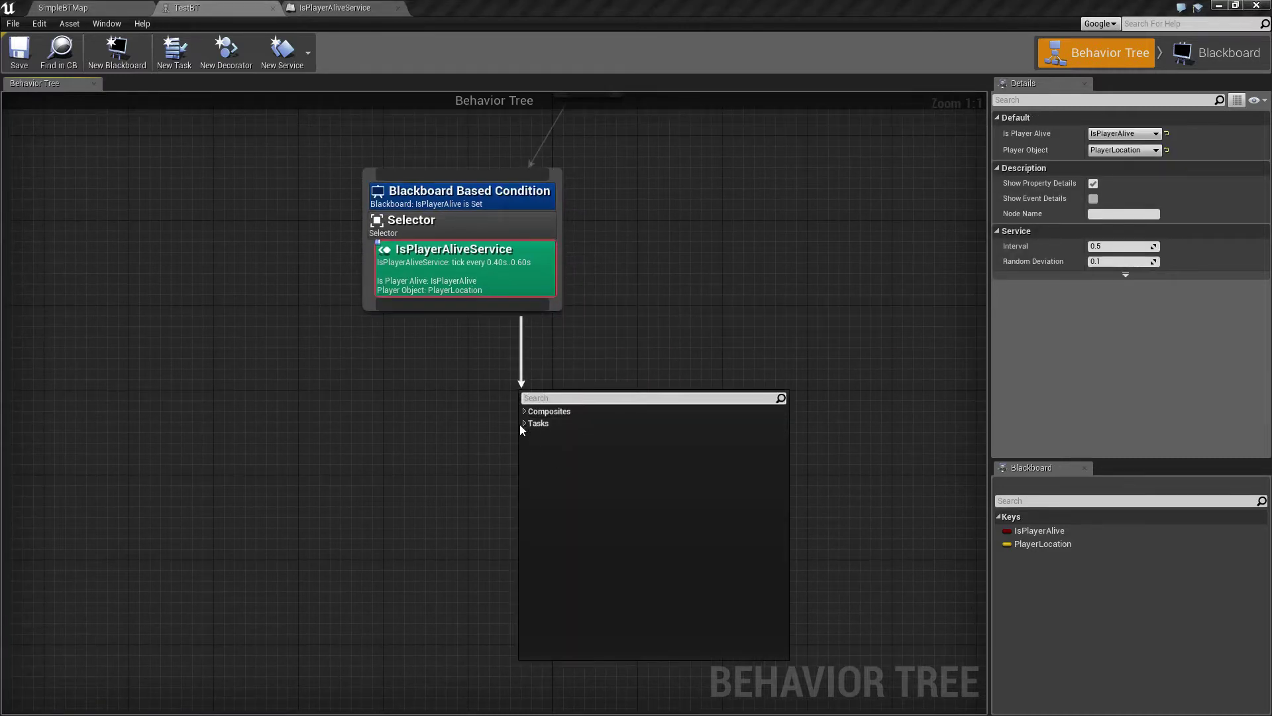
left_click(523, 423)
left_click(554, 458)
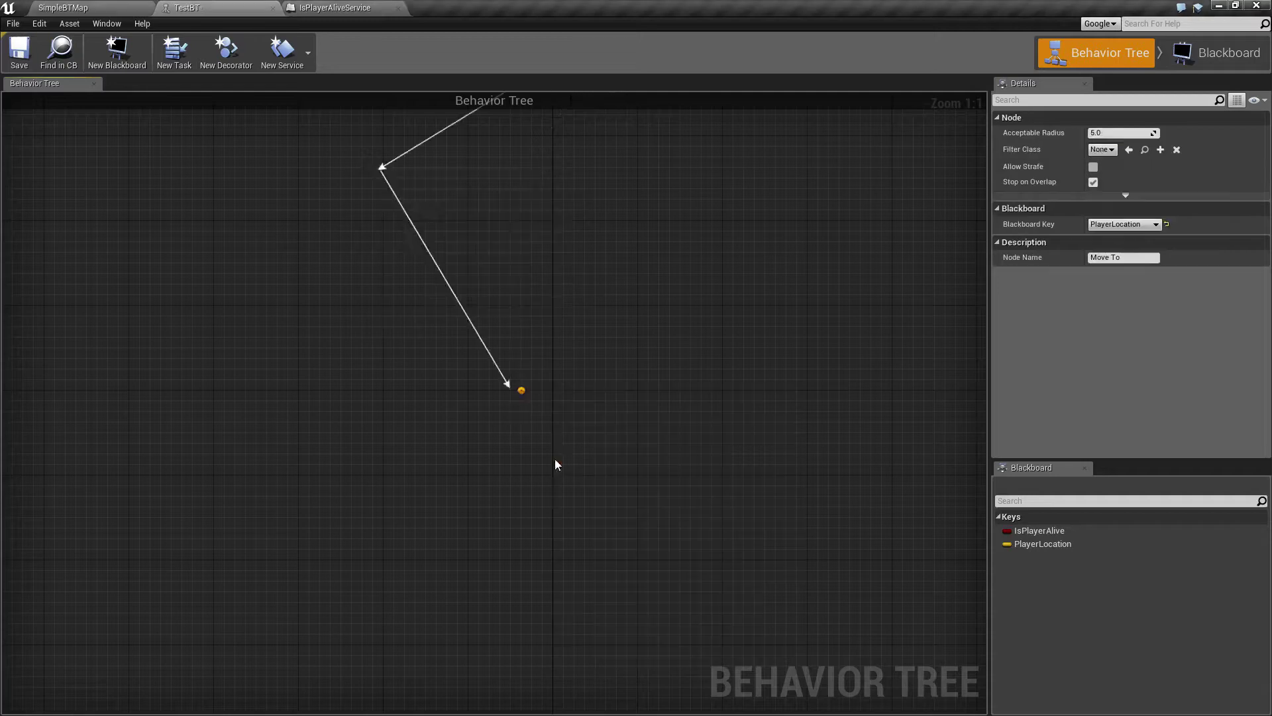
left_click(1124, 225)
left_click(1127, 239)
Step: Recentre the tree and inspect the Selector and its IsPlayerAliveService settings
right_click_drag(741, 348, 808, 331)
left_click_drag(345, 227, 644, 333)
right_click_drag(644, 332, 668, 292)
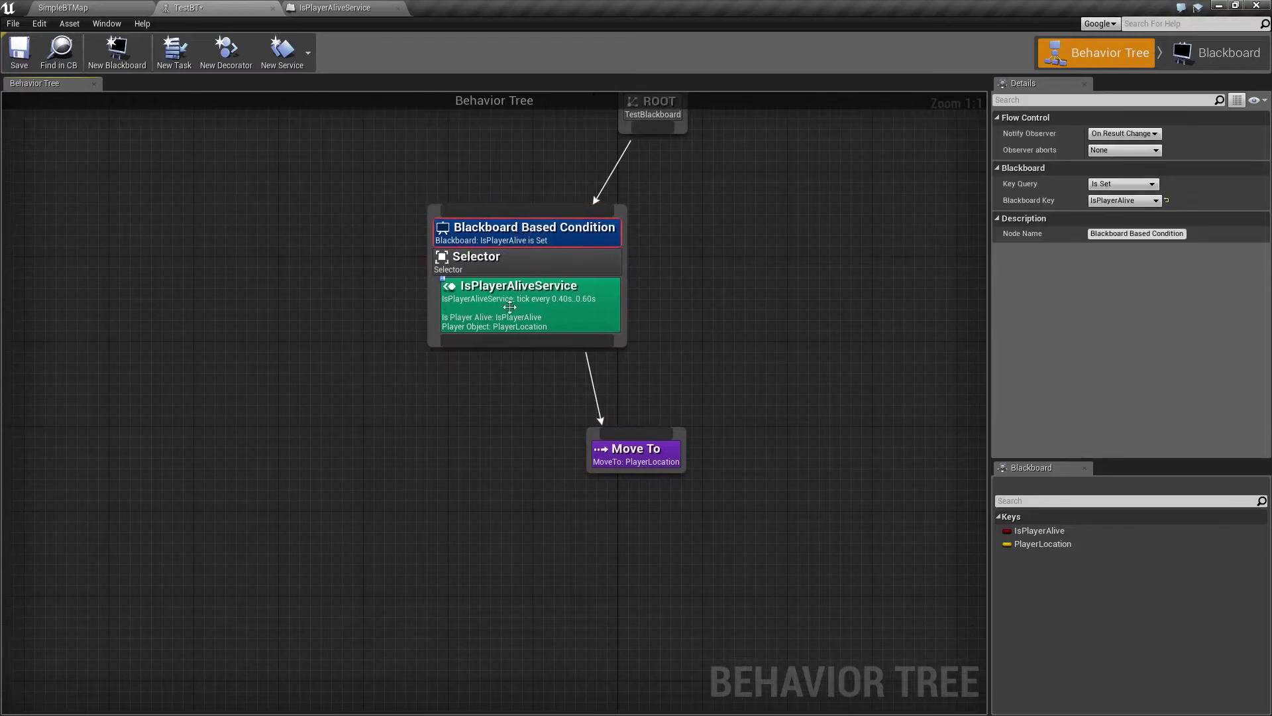
left_click(538, 326)
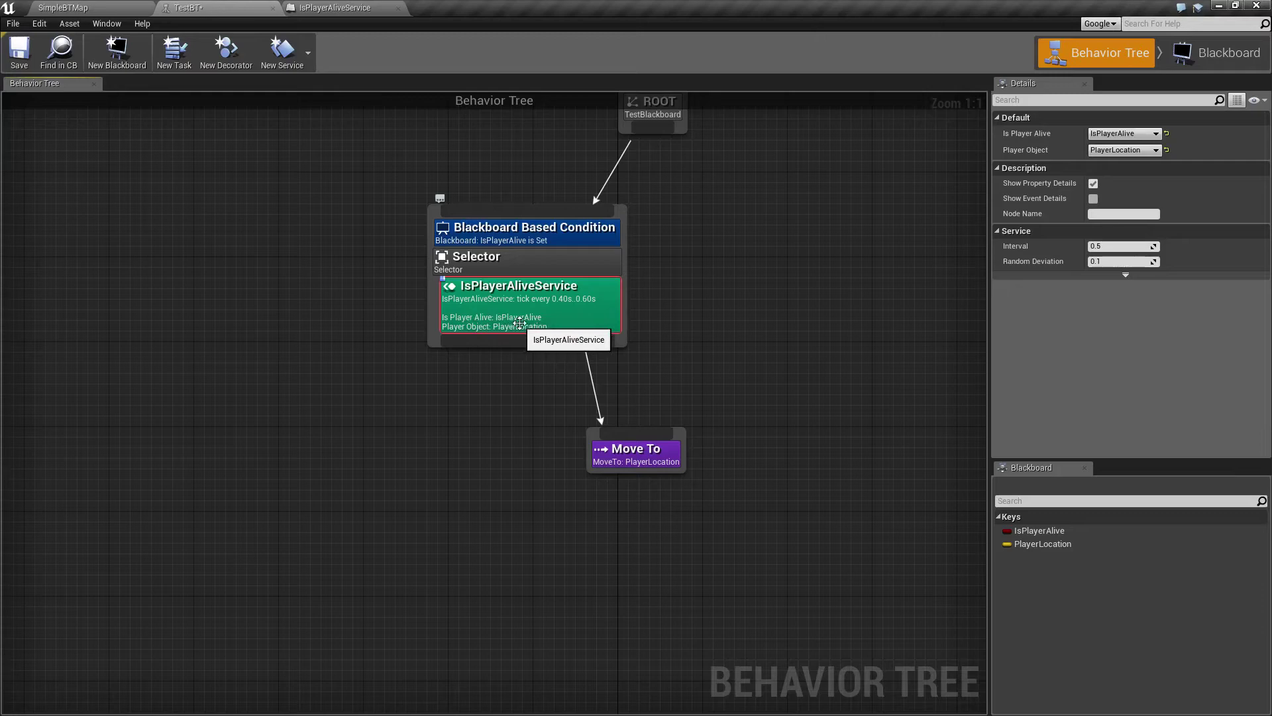
right_click_drag(656, 346, 566, 316)
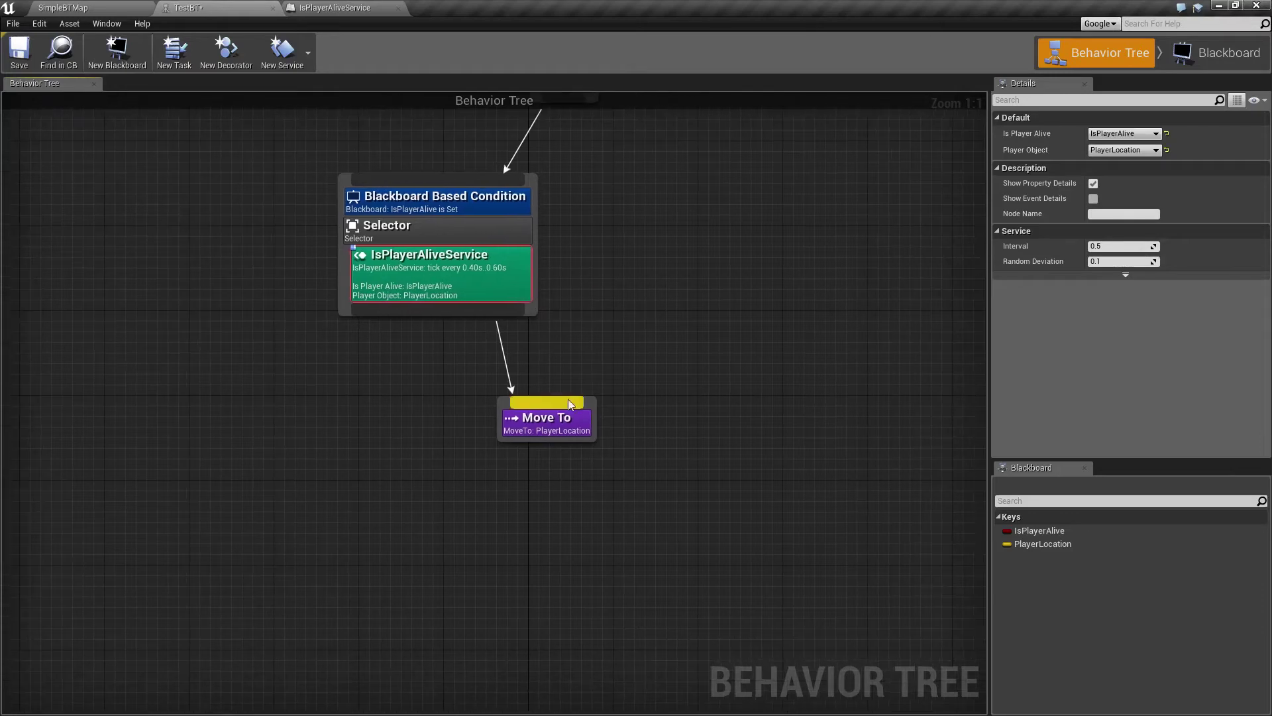
Step: Check the Move To task and the whole tree, then review the blackboard keys
left_click_drag(472, 378, 641, 476)
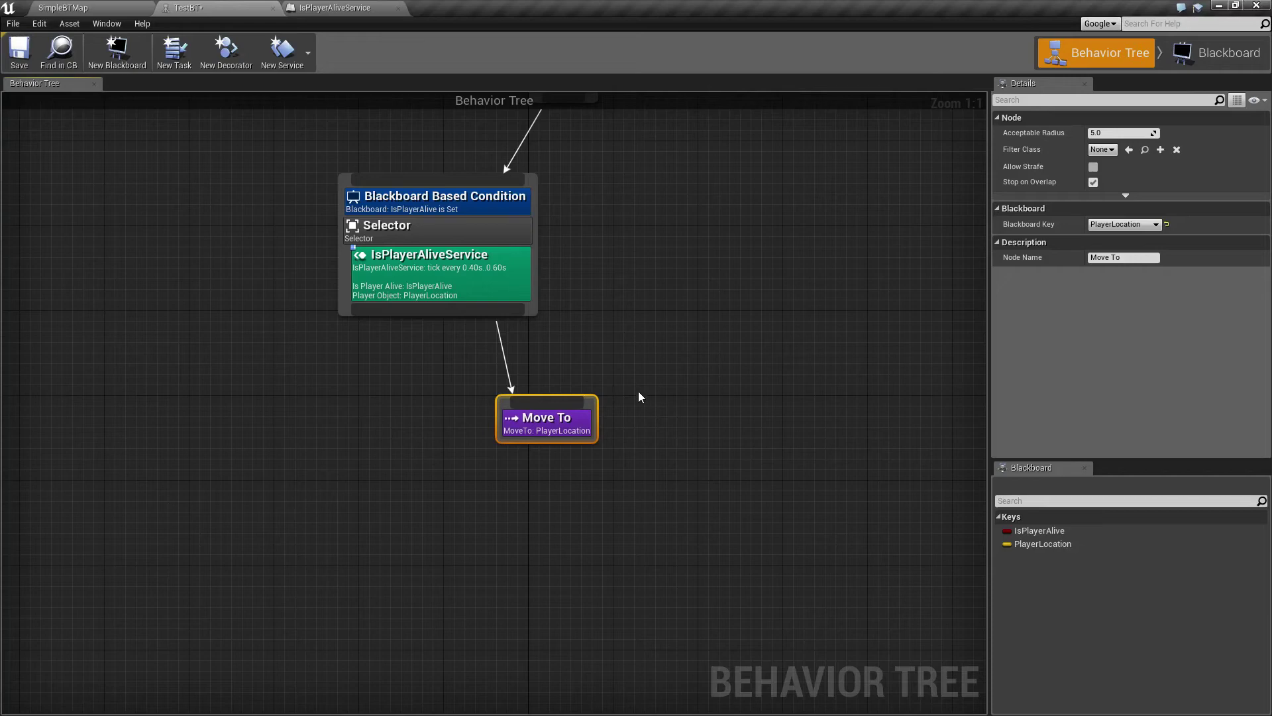
right_click_drag(659, 378, 711, 503)
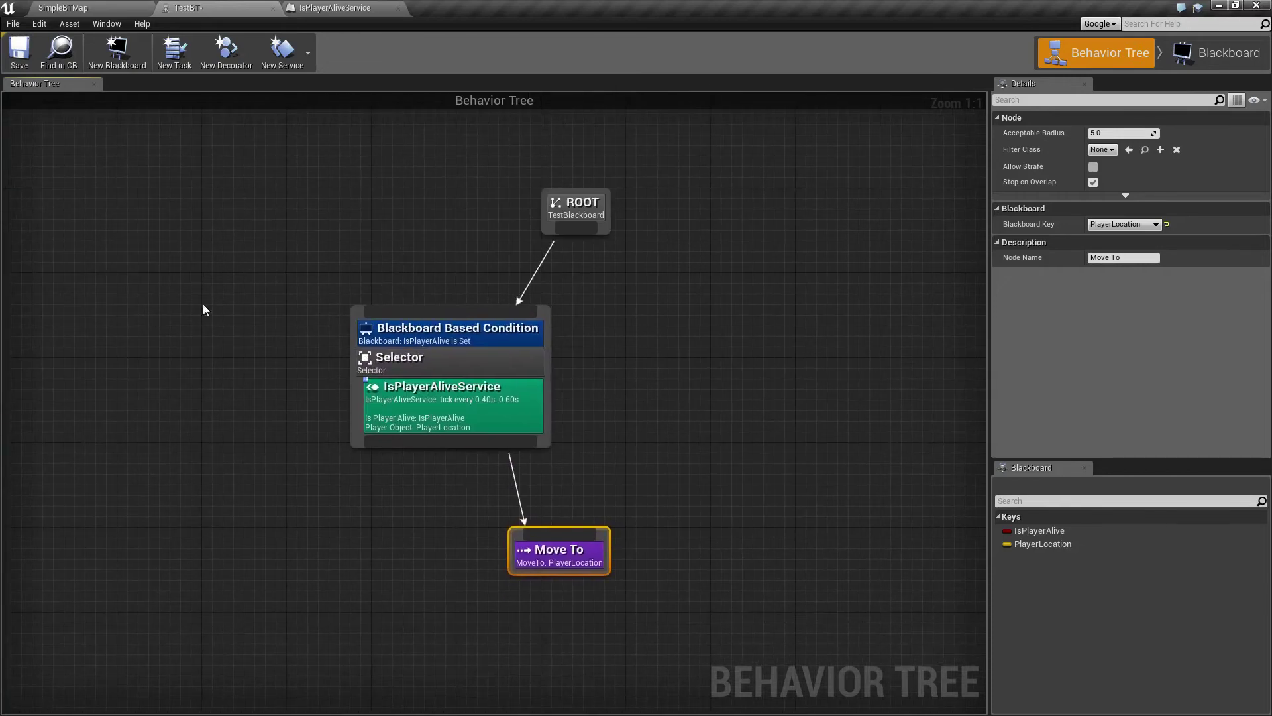
left_click_drag(259, 163, 711, 582)
left_click(574, 403)
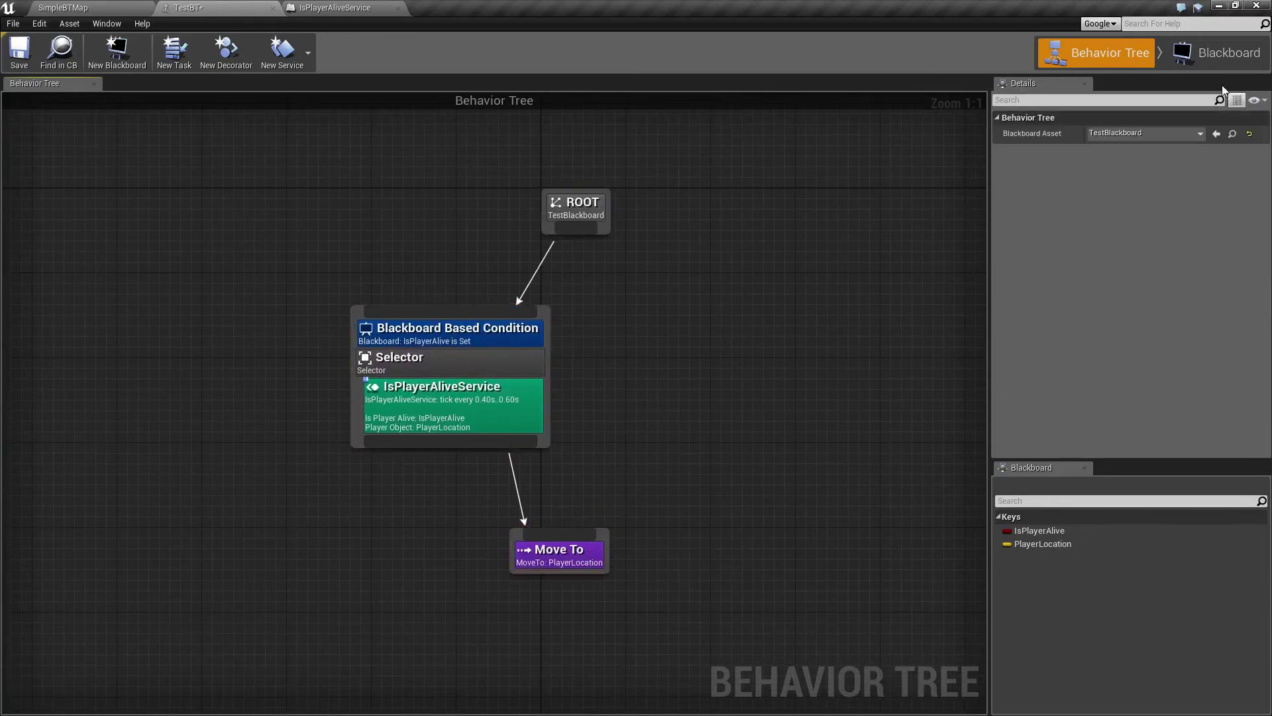
left_click(1215, 55)
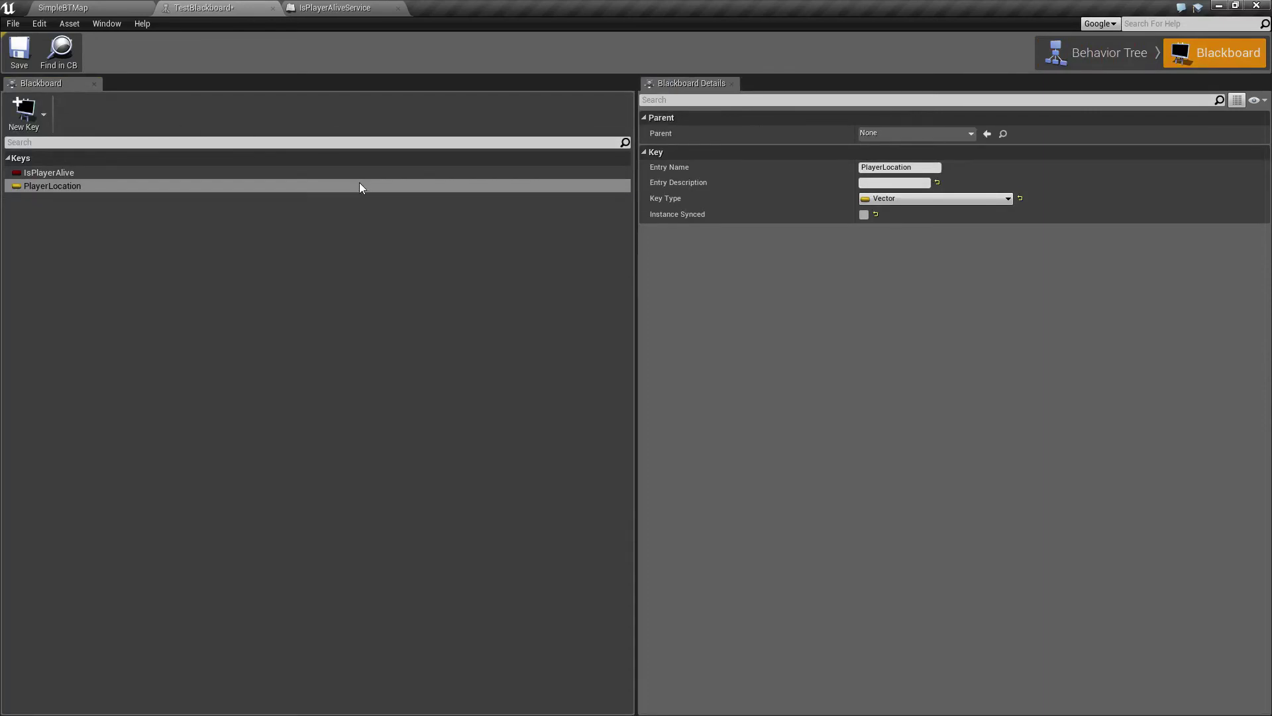
left_click(1079, 47)
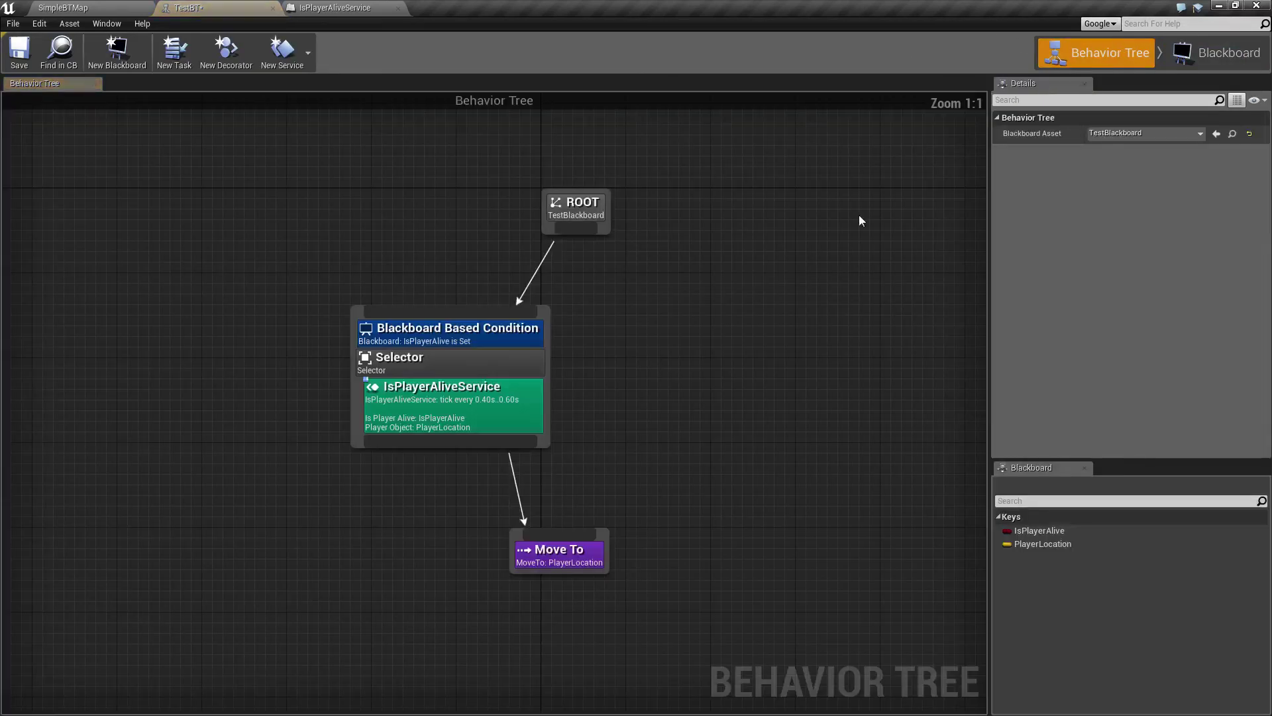